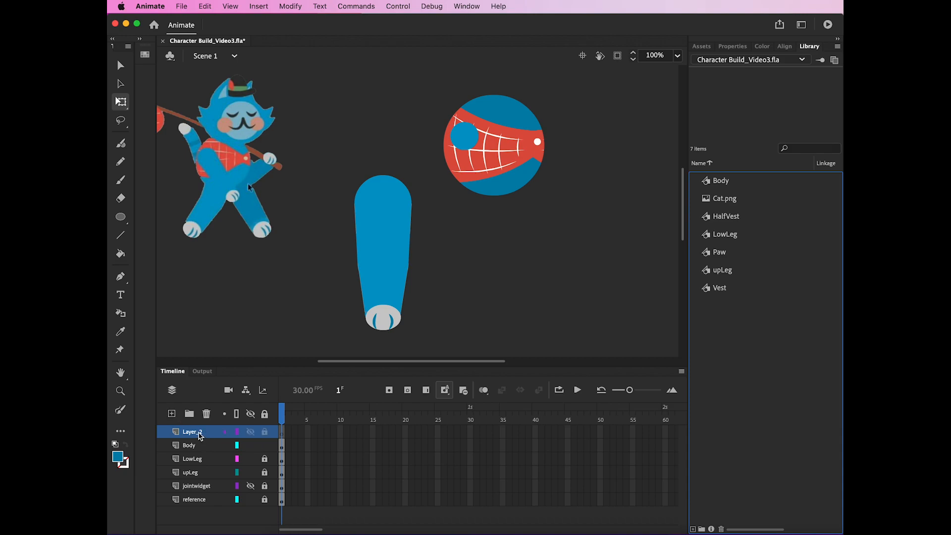
Step: Rename the new top layer, Layer_2, as Head
left_click(195, 435)
double_click(194, 435)
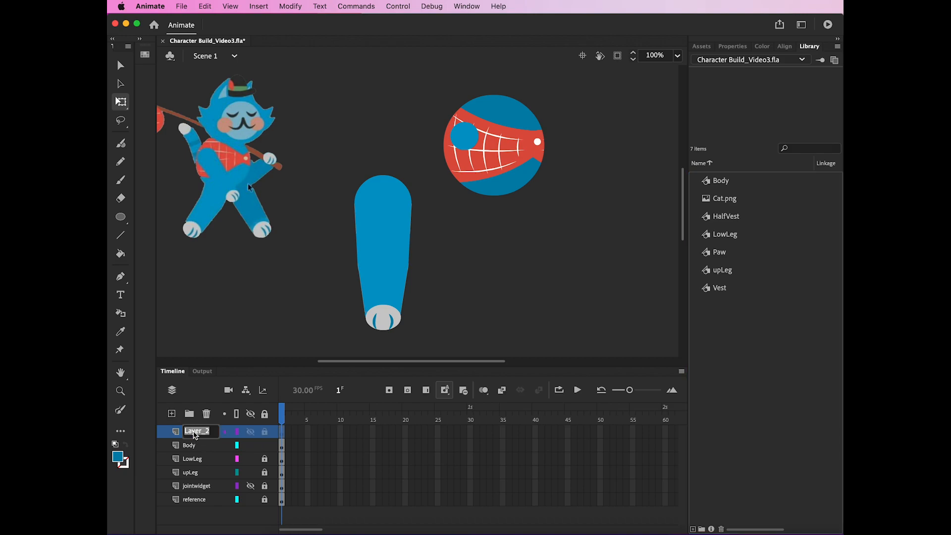
type("Head")
key("Return")
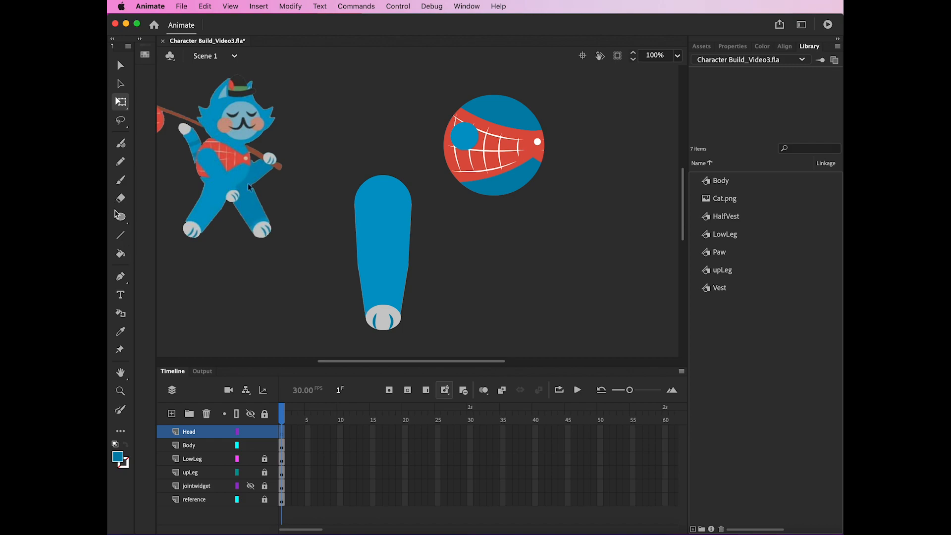
Step: Draw a dark blue circle below the vest-covered body and convert it to a graphic symbol named Head
left_click(122, 223)
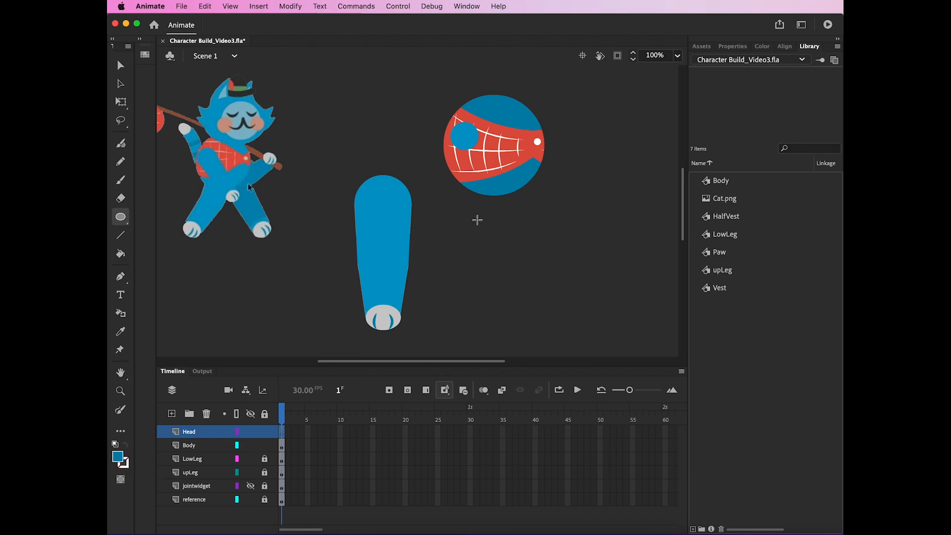
left_click_drag(466, 224, 565, 322)
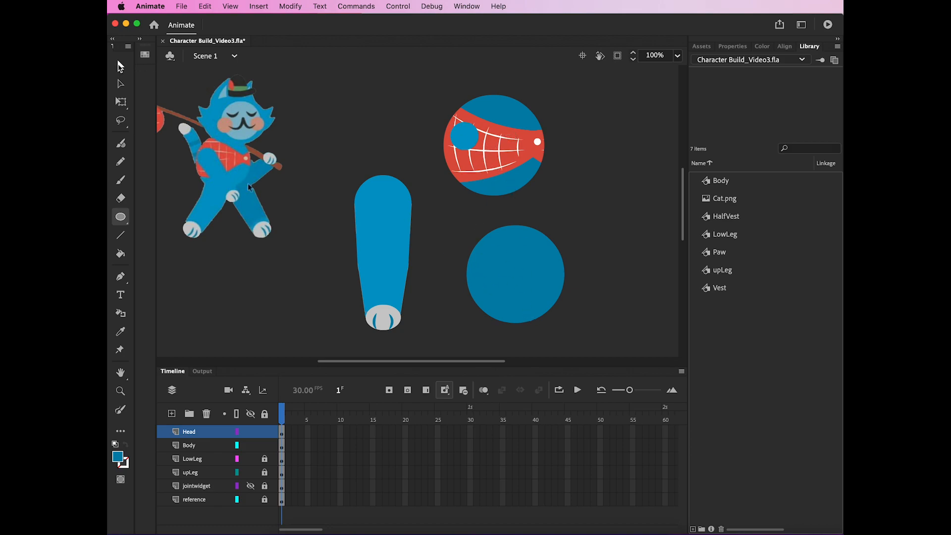
left_click(121, 101)
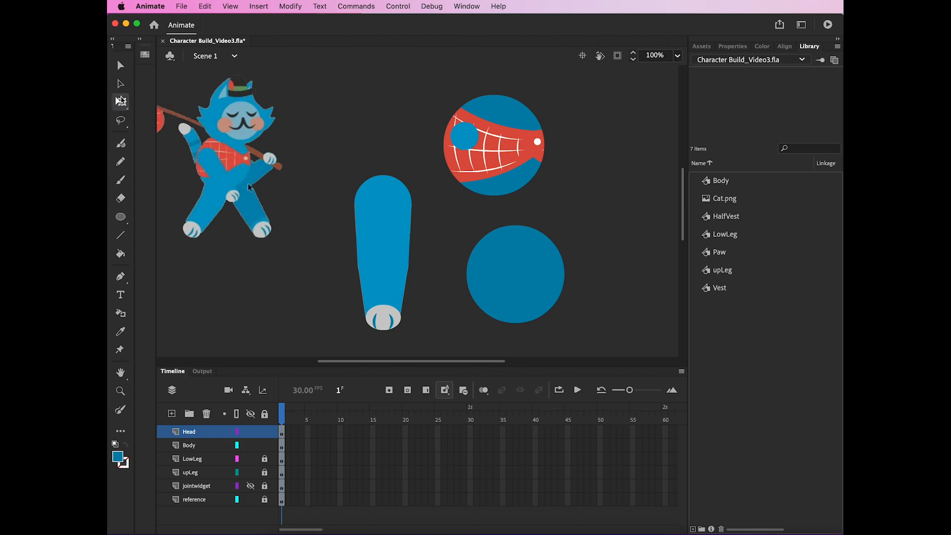
left_click(539, 279)
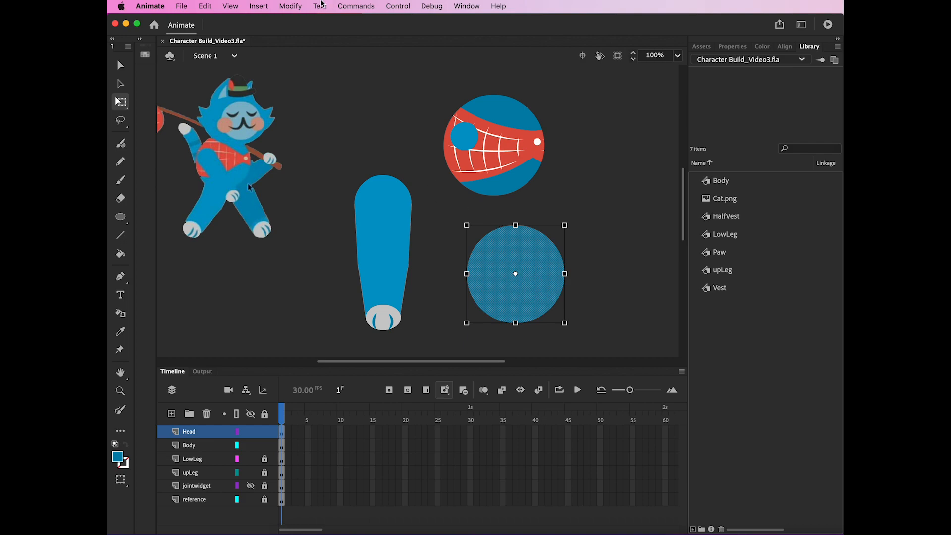
left_click(291, 6)
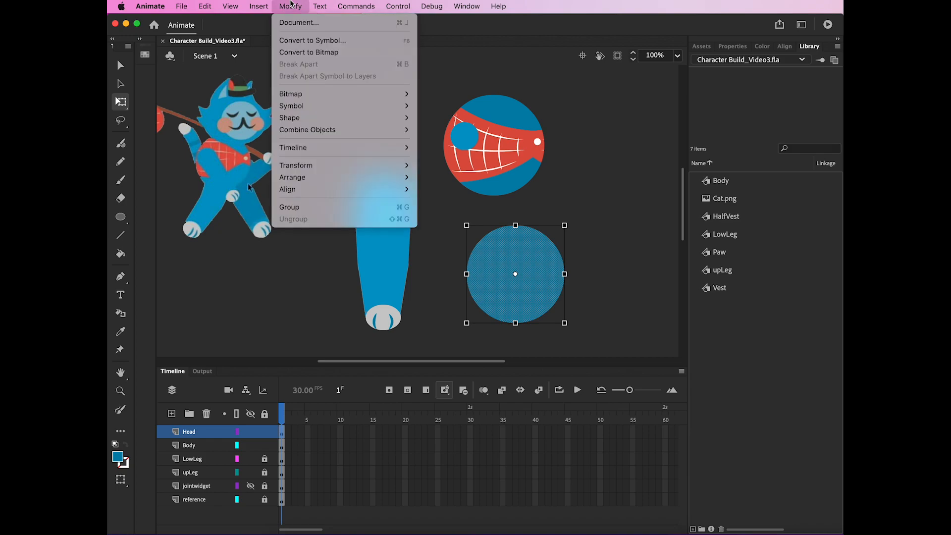
left_click(329, 41)
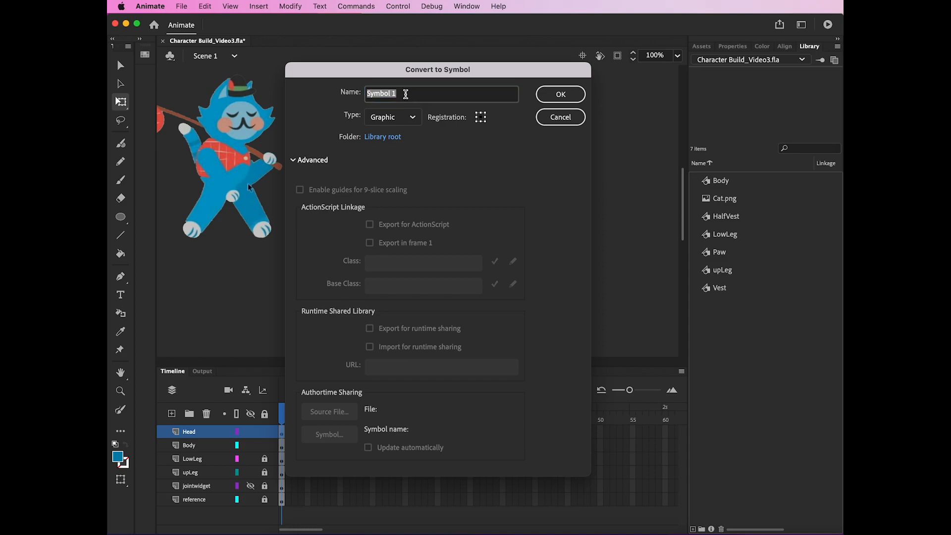
type("Head")
left_click(560, 97)
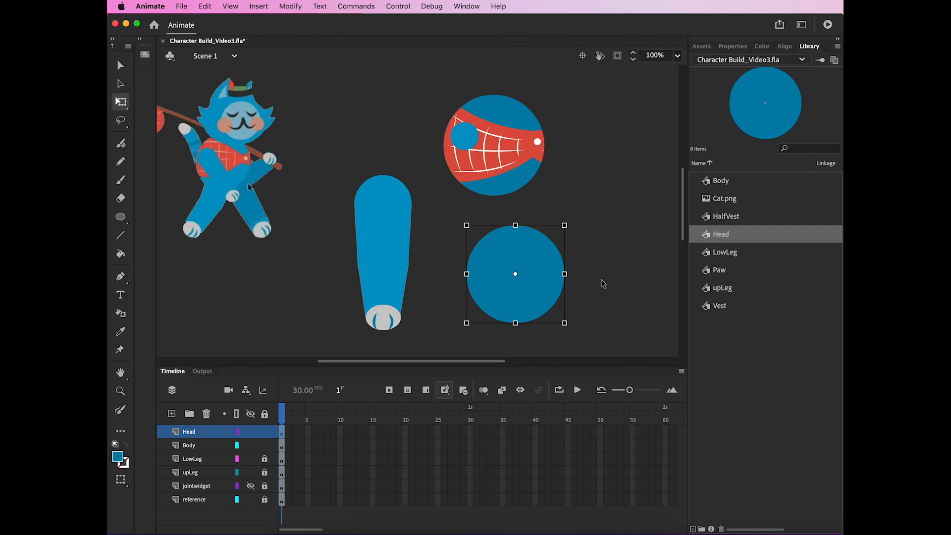
Step: Open the Head symbol for editing in place and rename its layer as Skull
double_click(536, 282)
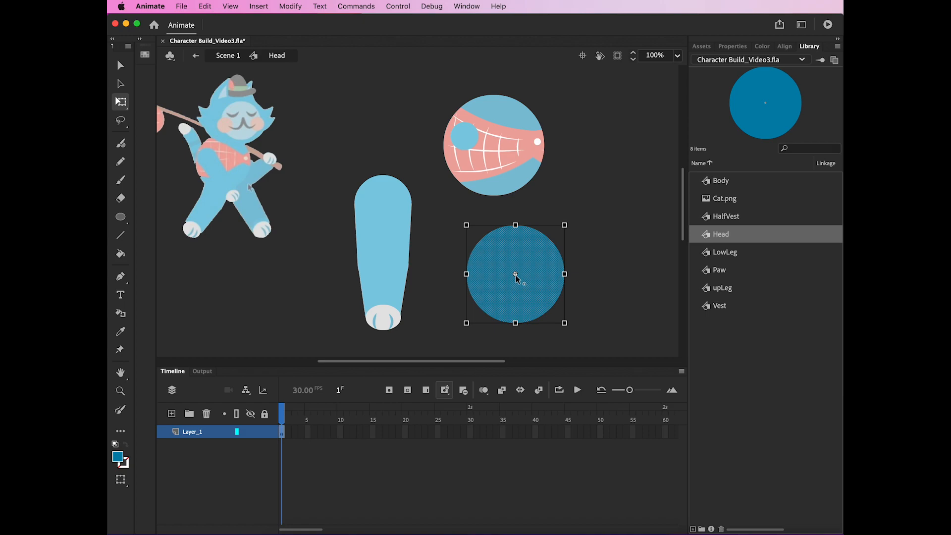
left_click_drag(515, 274, 516, 312)
left_click(590, 278)
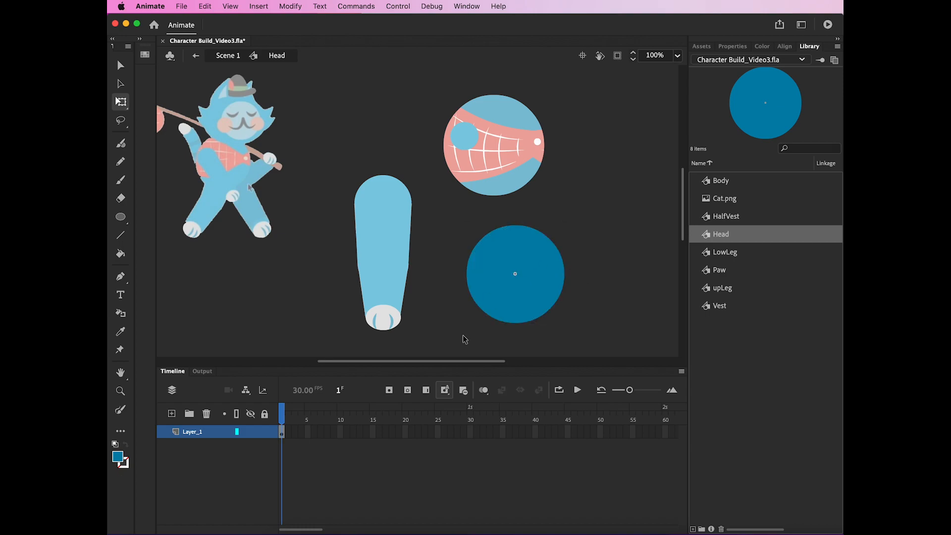
double_click(197, 432)
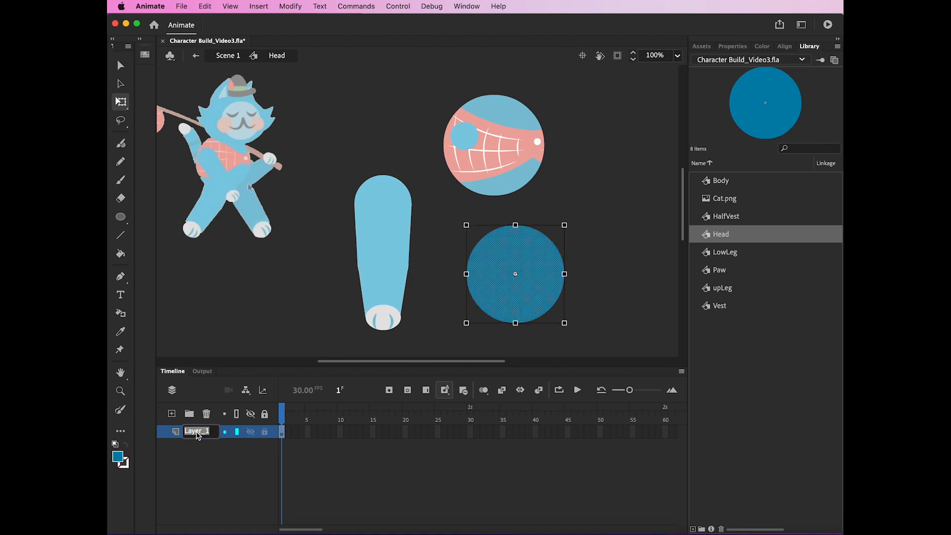
type("Skull")
key("Return")
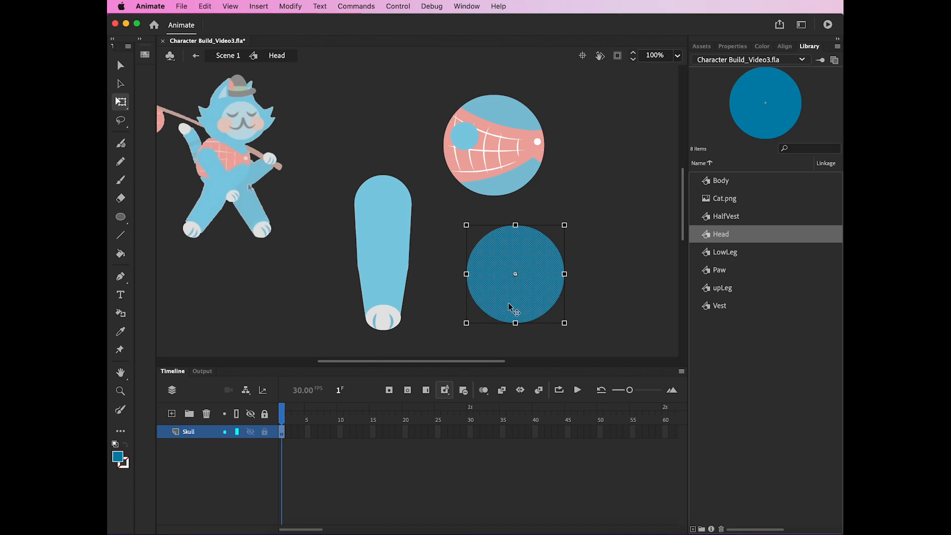
left_click(597, 294)
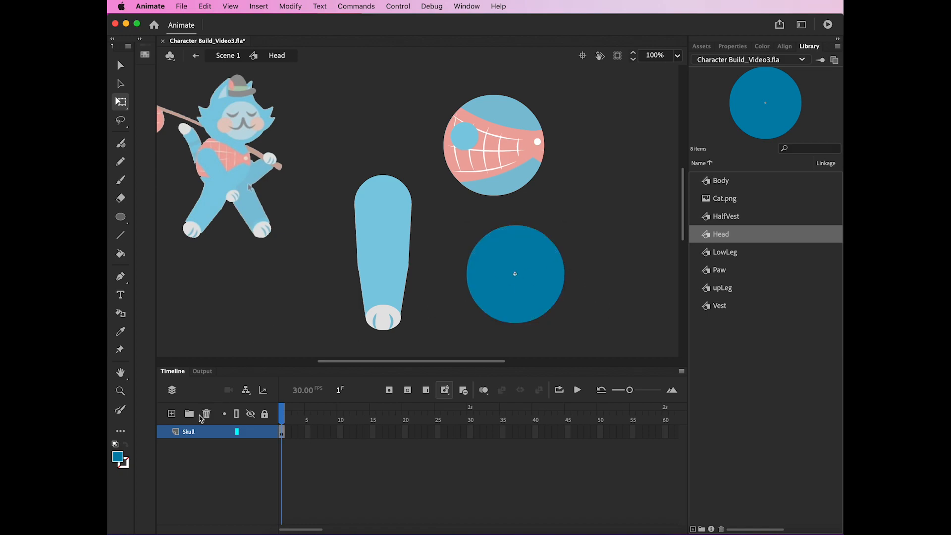
Step: Add a layer above Skull inside the Head symbol and name it NearLoWhisker
left_click(172, 414)
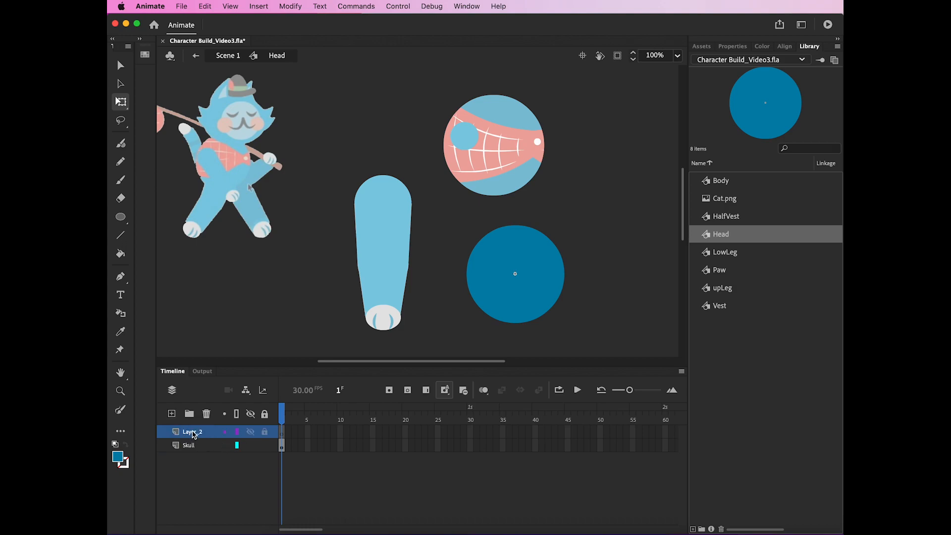
double_click(193, 433)
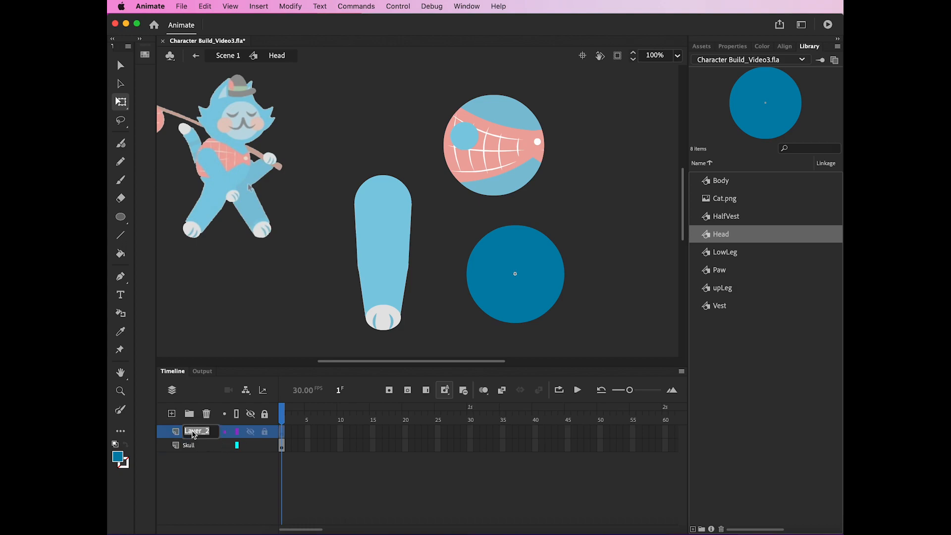
type("Near")
type("LoWhisk")
type("er")
key("Return")
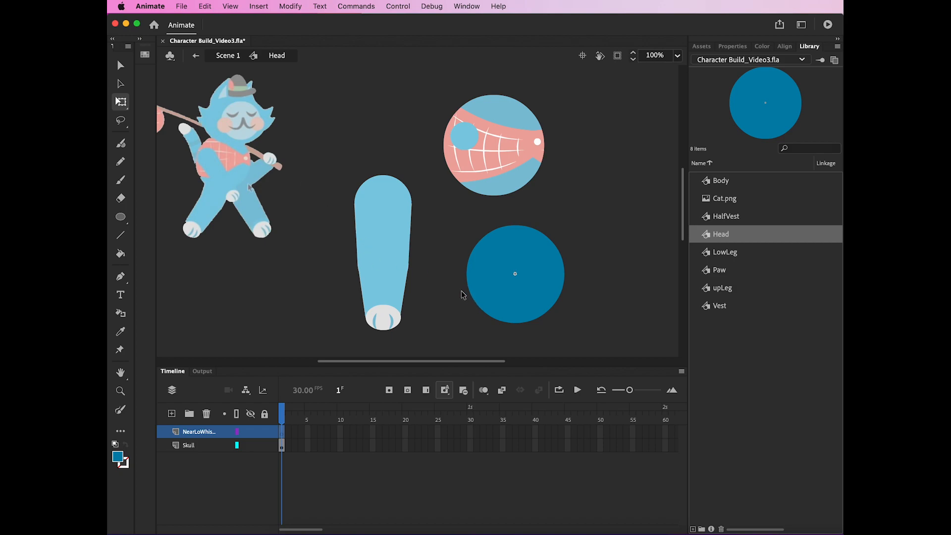
Step: Draw a small dark blue rectangle overlapping the lower-left edge of the skull circle with the Rectangle tool
left_click(121, 219)
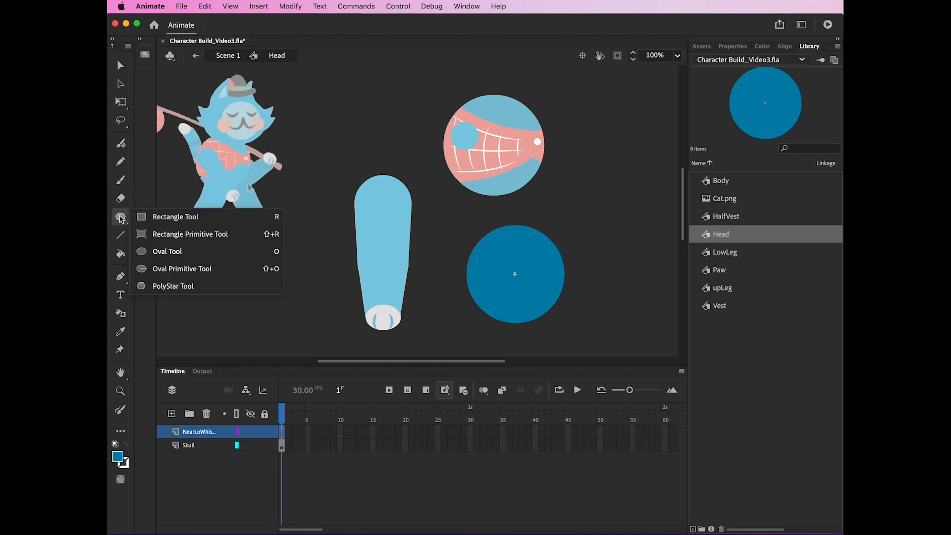
left_click(177, 219)
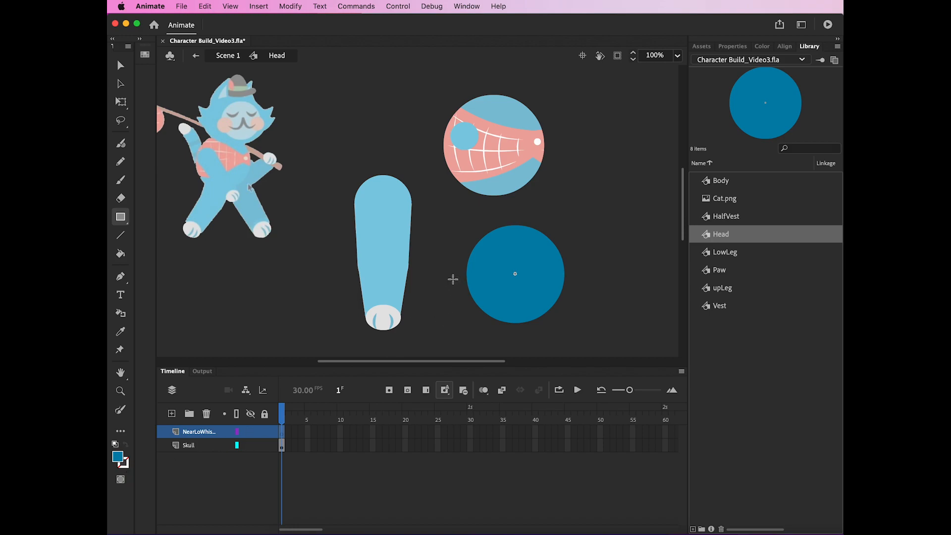
left_click_drag(446, 281, 483, 303)
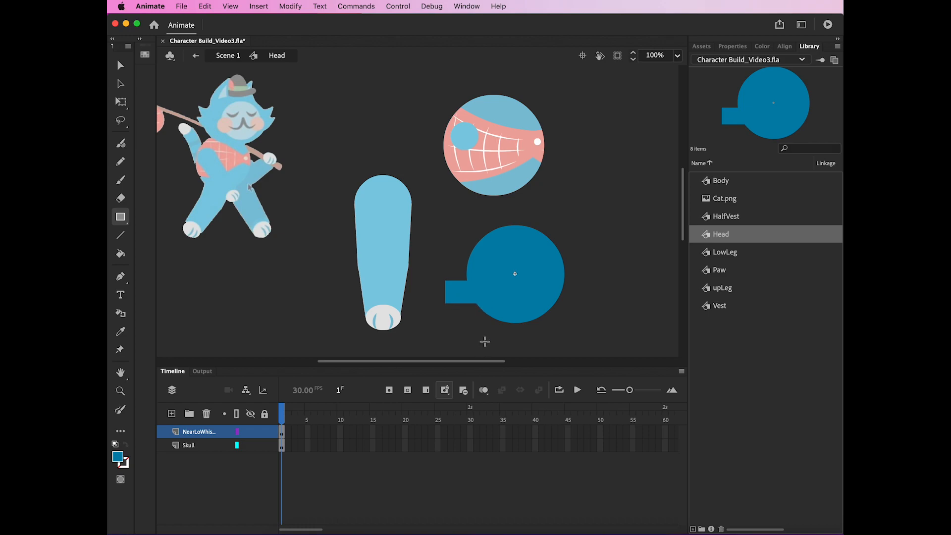
Step: Reshape the rectangle into a pointed whisker by merging its two outer corners and curving its upper edge inward
left_click(121, 84)
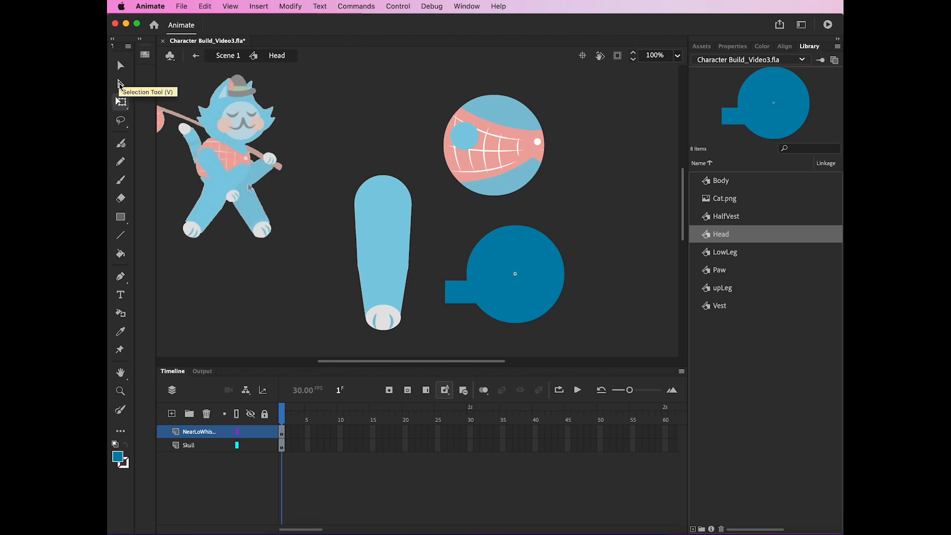
left_click(463, 298)
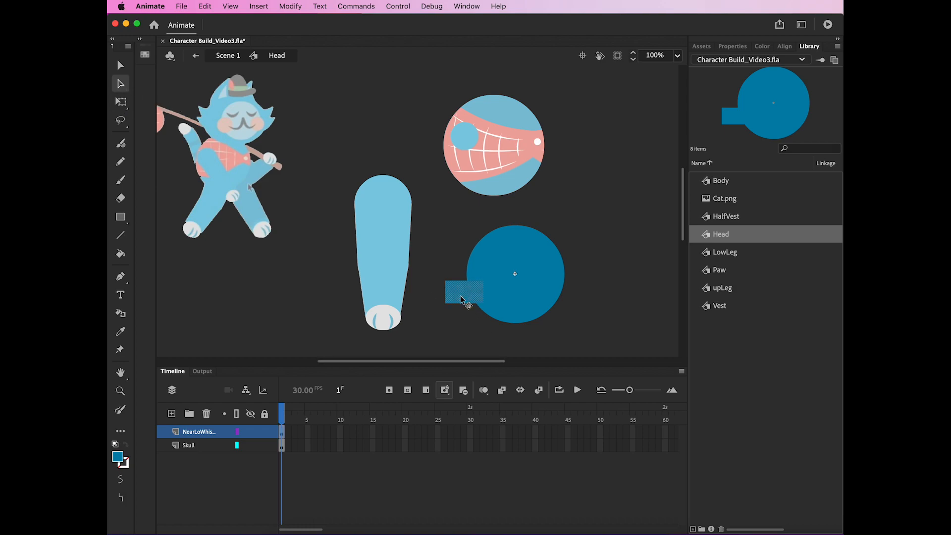
left_click(478, 329)
left_click_drag(446, 282, 445, 302)
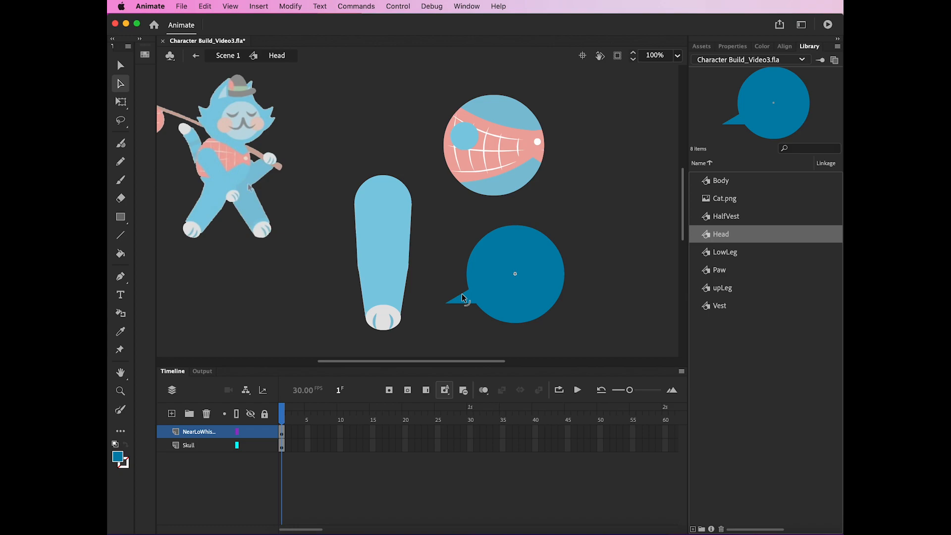
left_click_drag(462, 294, 465, 299)
Step: Rotate the whisker clockwise so that its tip points up and away from the skull
left_click(469, 304)
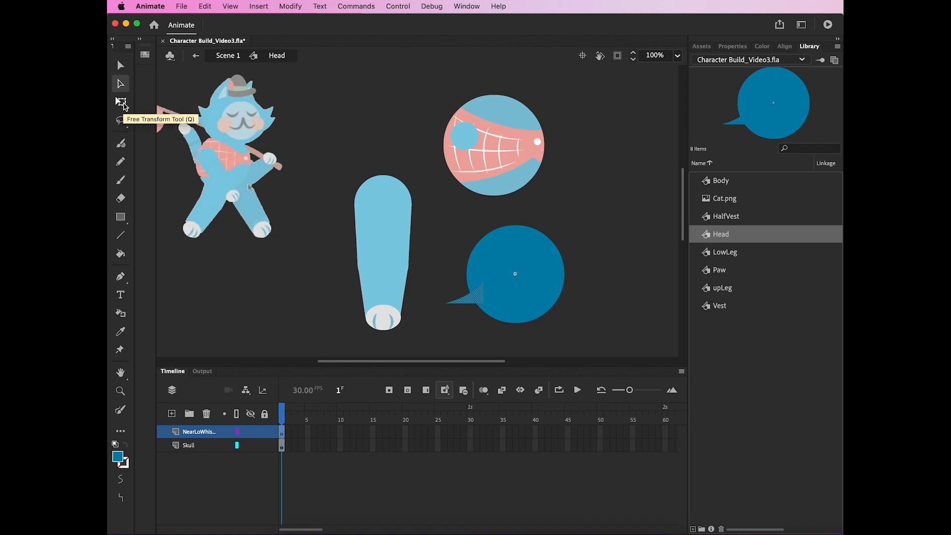
left_click(122, 103)
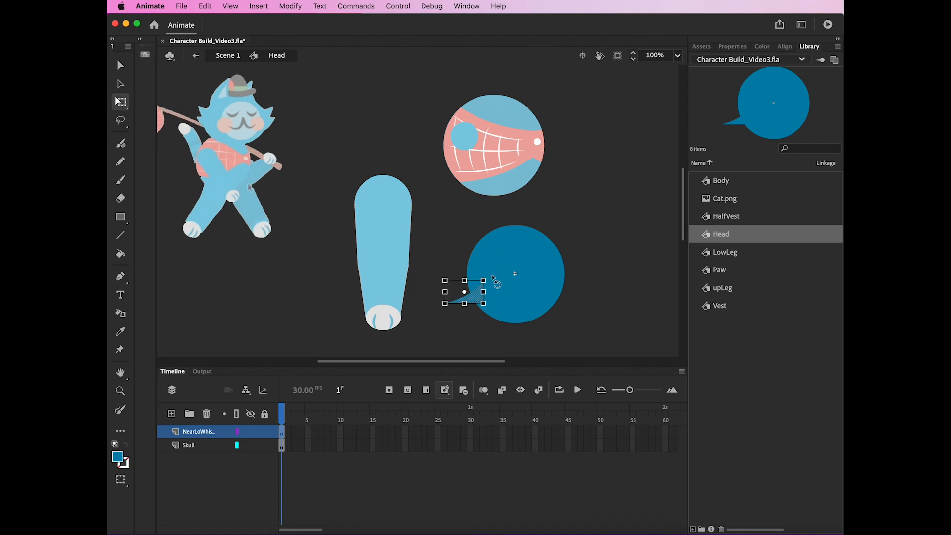
left_click_drag(493, 276, 472, 293)
left_click(467, 318)
left_click(472, 299)
left_click(474, 329)
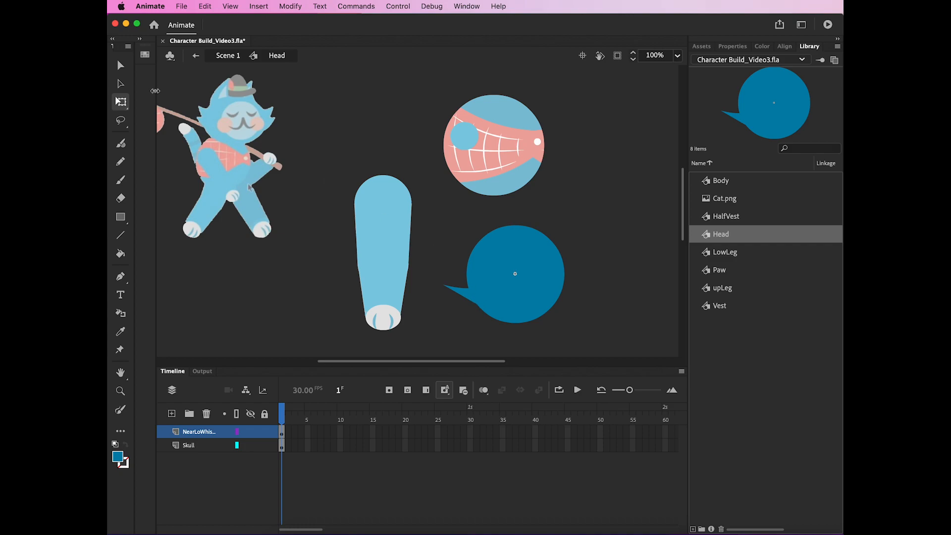
Step: Round out the whisker's lower edge to blend into the skull circle and pull its tip closer to the head
left_click(120, 83)
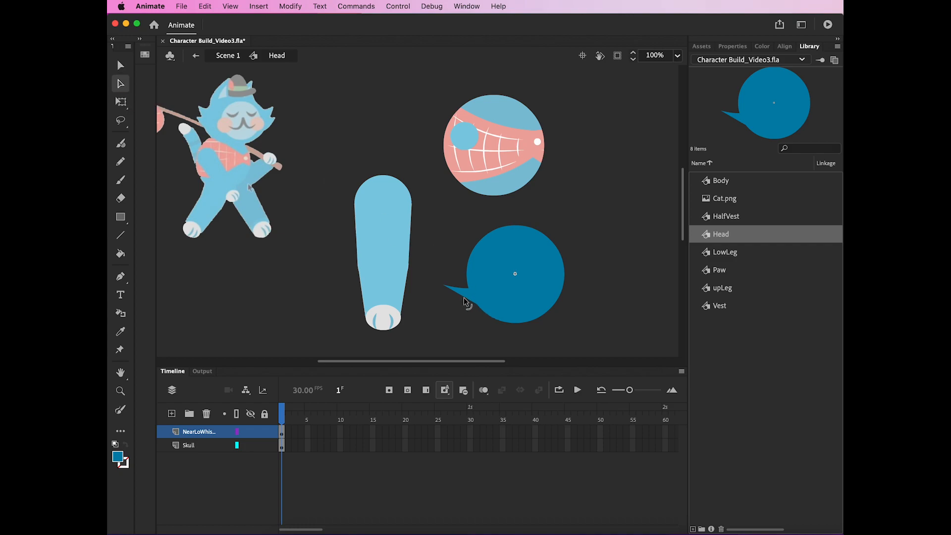
left_click_drag(463, 300, 486, 311)
left_click_drag(459, 288, 455, 286)
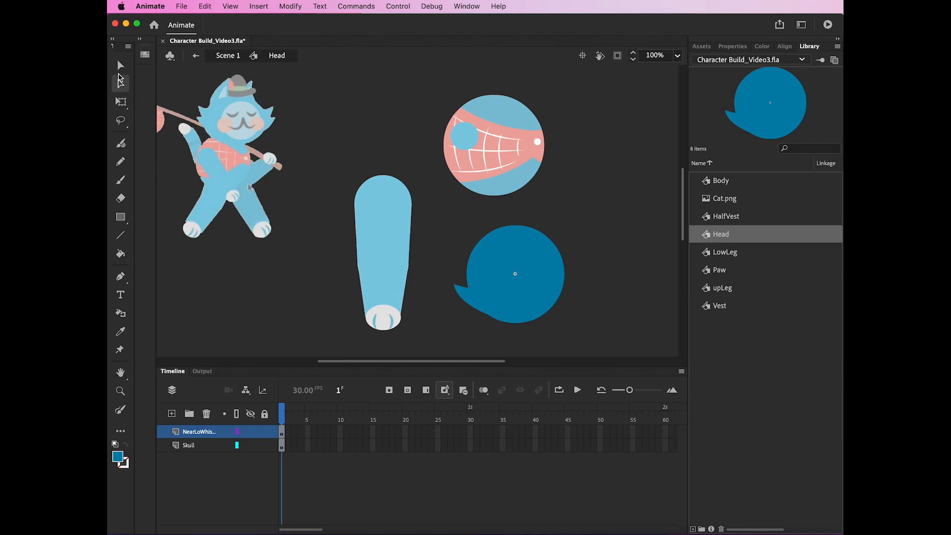
Step: Convert the finished whisker shape to a graphic symbol named Whiskers
left_click(120, 102)
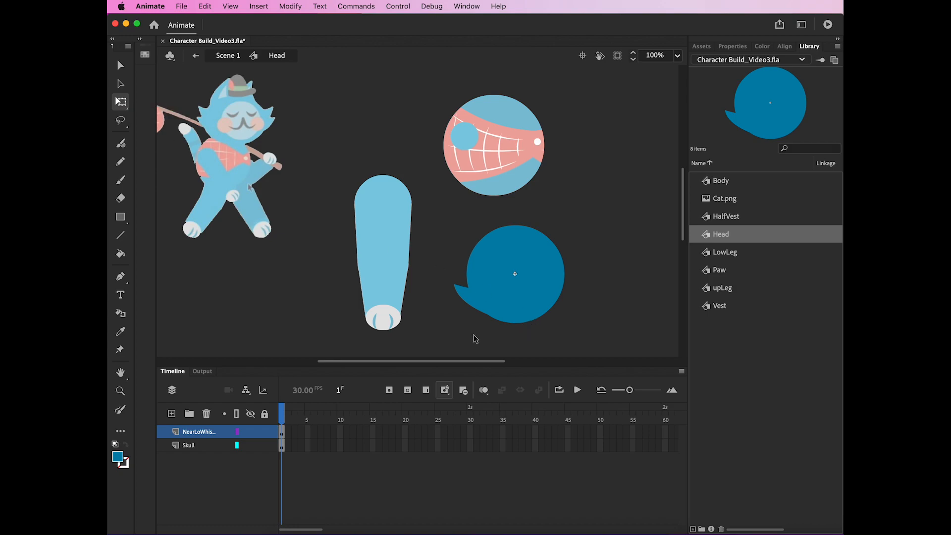
left_click(473, 300)
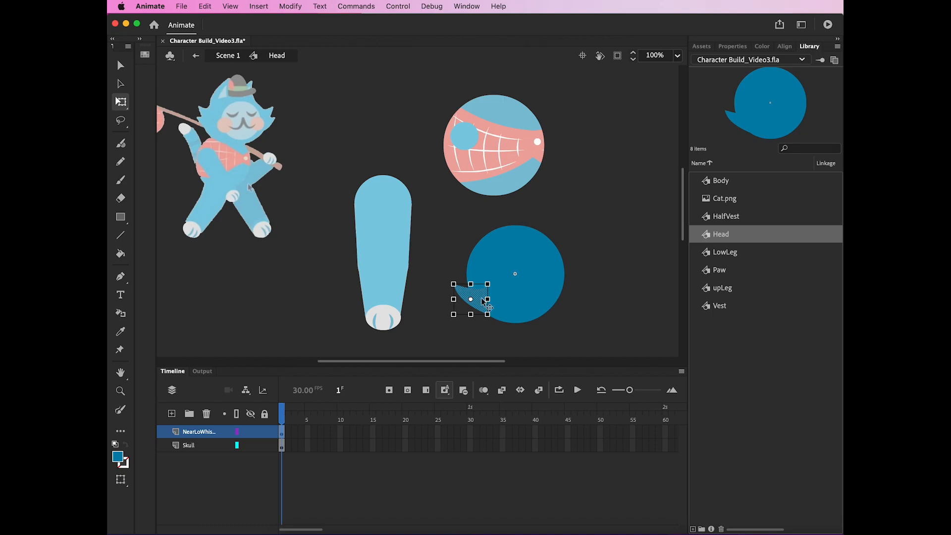
left_click(291, 6)
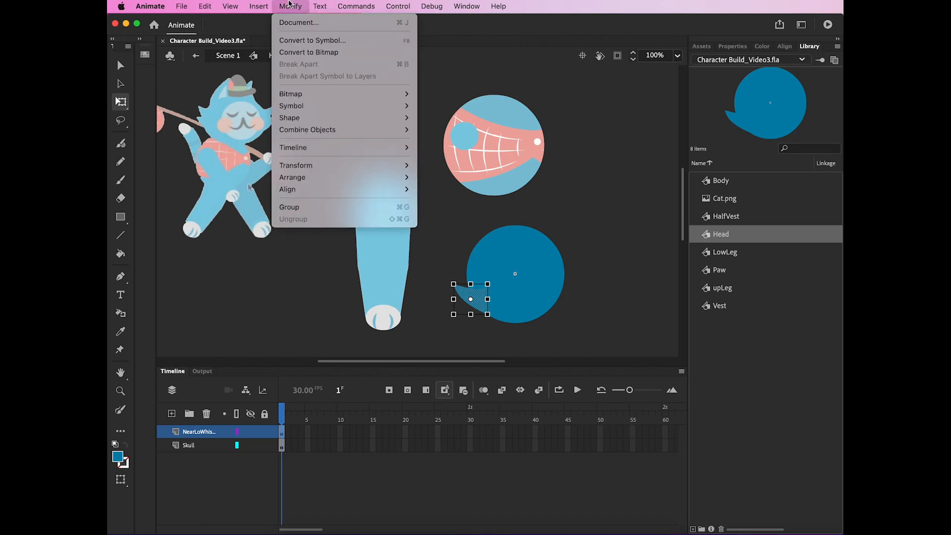
left_click(322, 42)
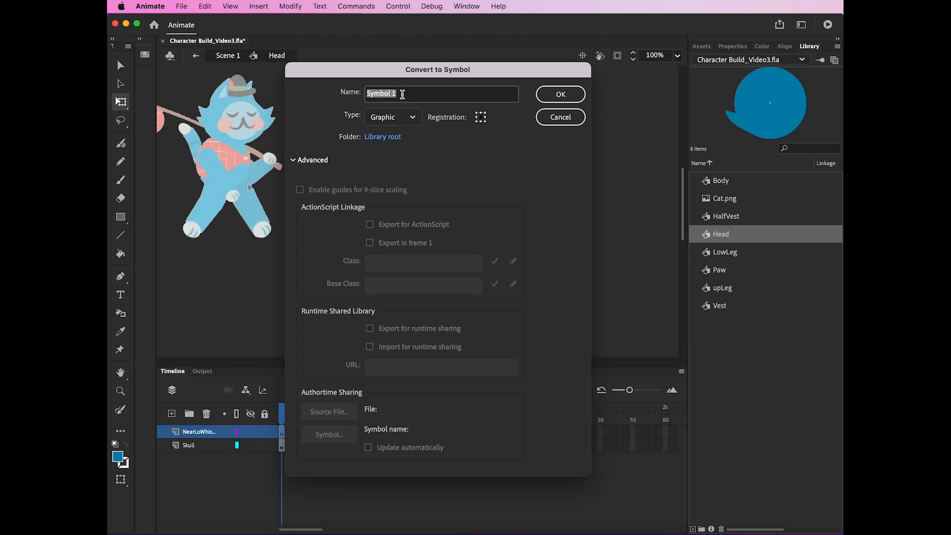
type("Whiskers")
key("Return")
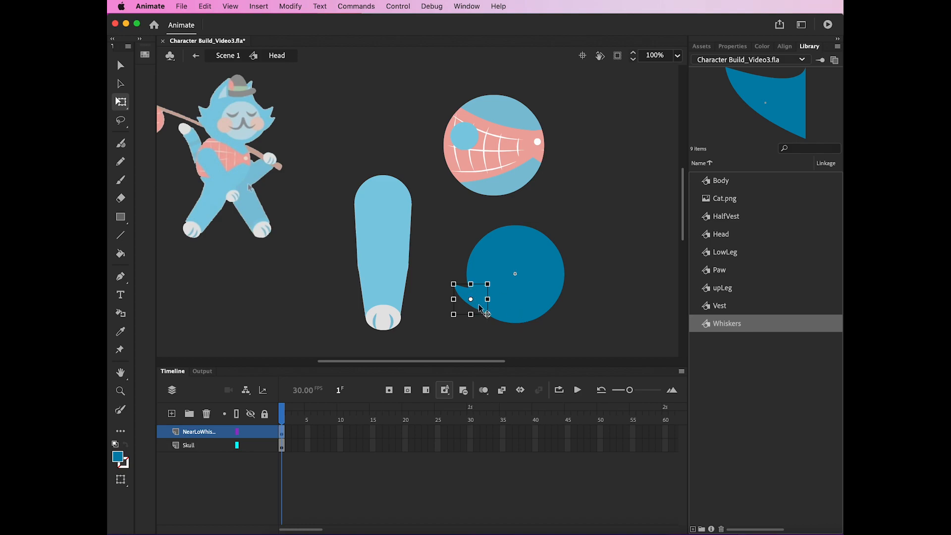
left_click(498, 333)
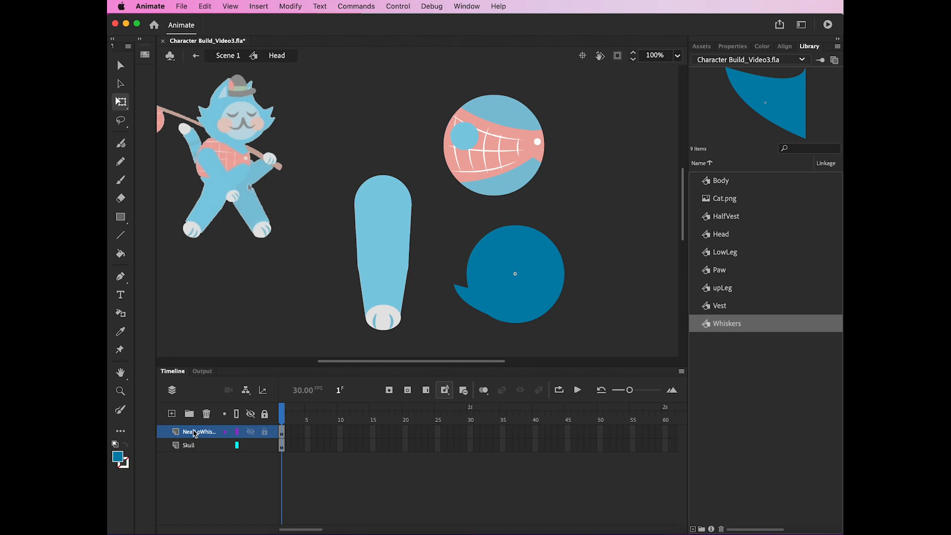
Step: Duplicate the NearLoWhisker layer and rename the copy NearHiWhisker
right_click(195, 434)
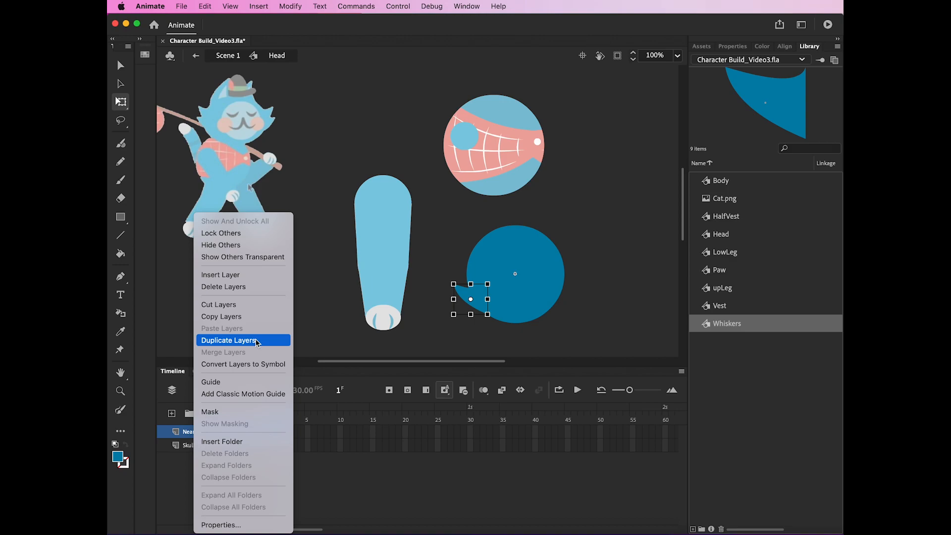
left_click(257, 341)
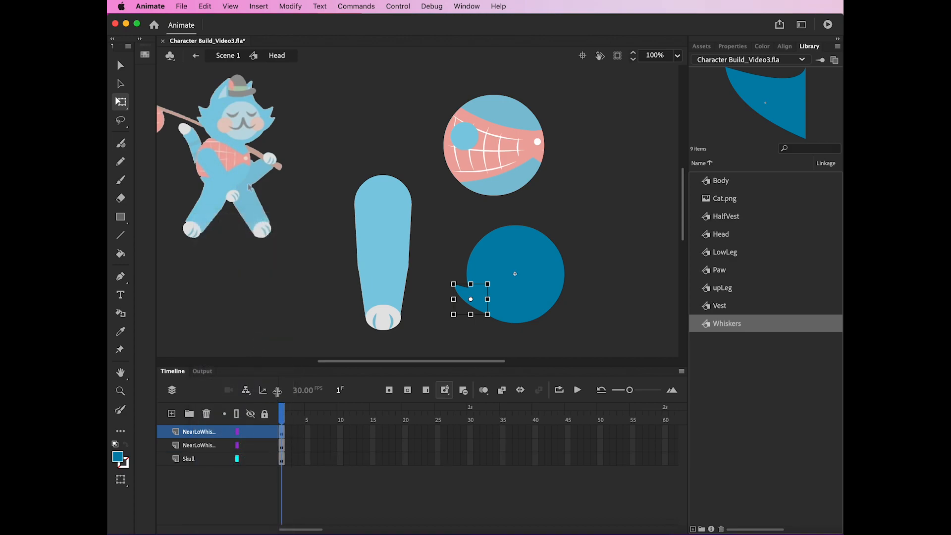
left_click_drag(278, 391, 298, 391)
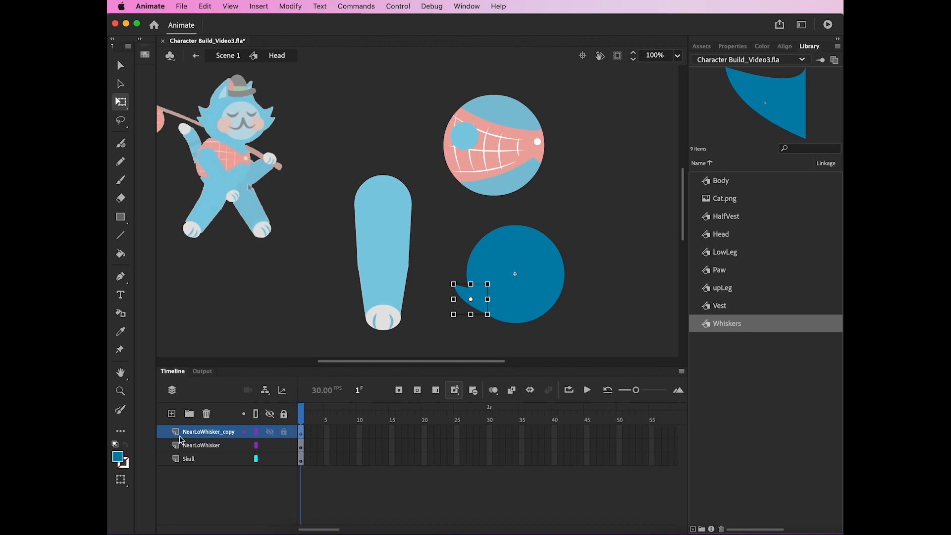
double_click(209, 432)
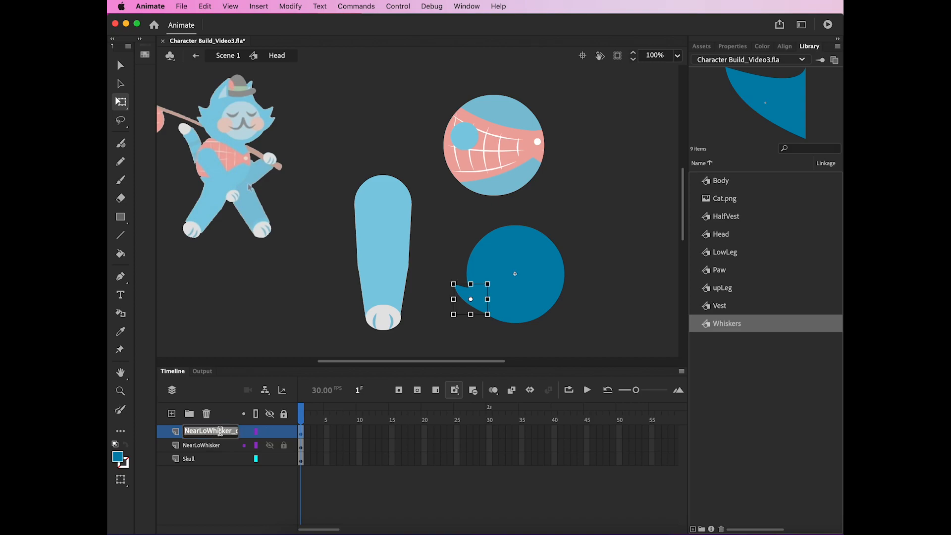
left_click(214, 430)
type("Hi")
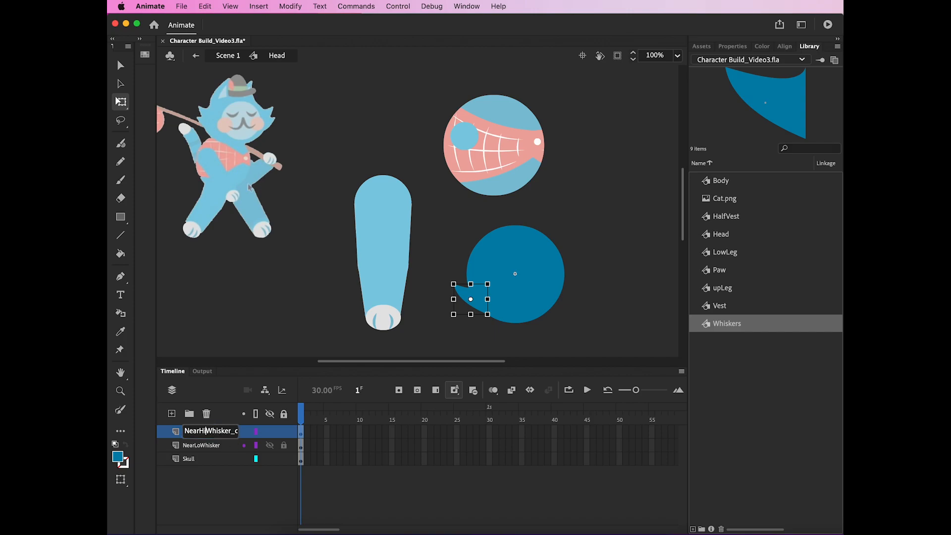
left_click_drag(232, 432, 254, 435)
key("BackSpace")
left_click(241, 486)
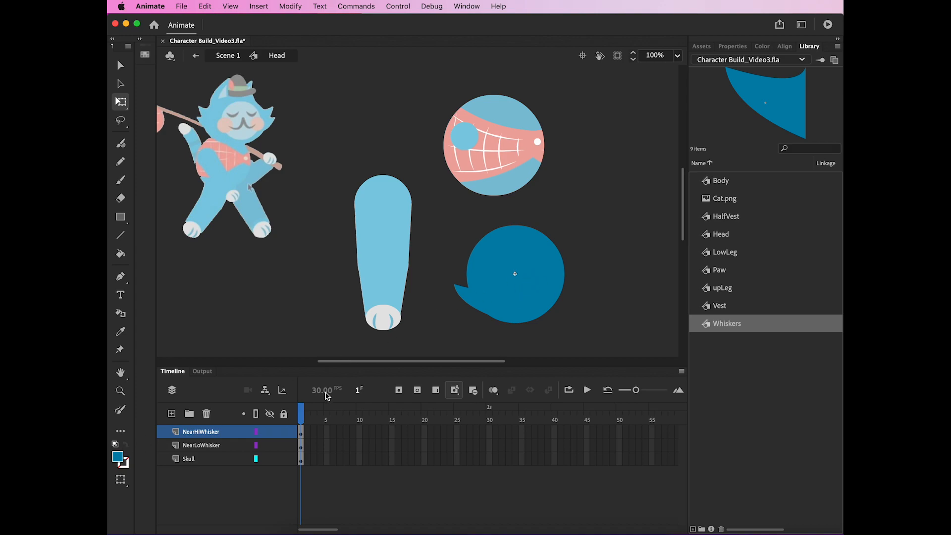
Step: Move the duplicated whisker above the lower one and rotate it clockwise so that its base tucks into the skull
left_click(477, 302)
left_click_drag(477, 303, 458, 274)
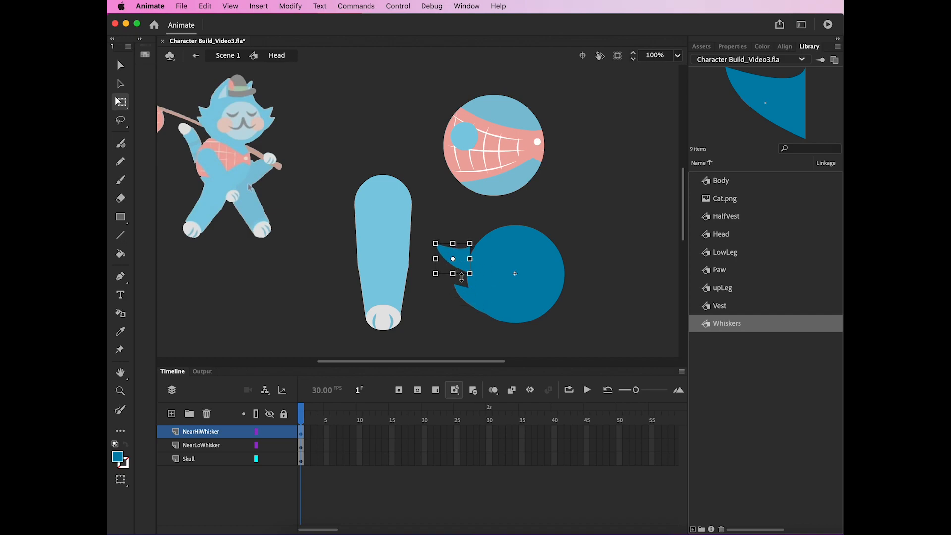
left_click_drag(452, 258, 474, 281)
left_click(439, 333)
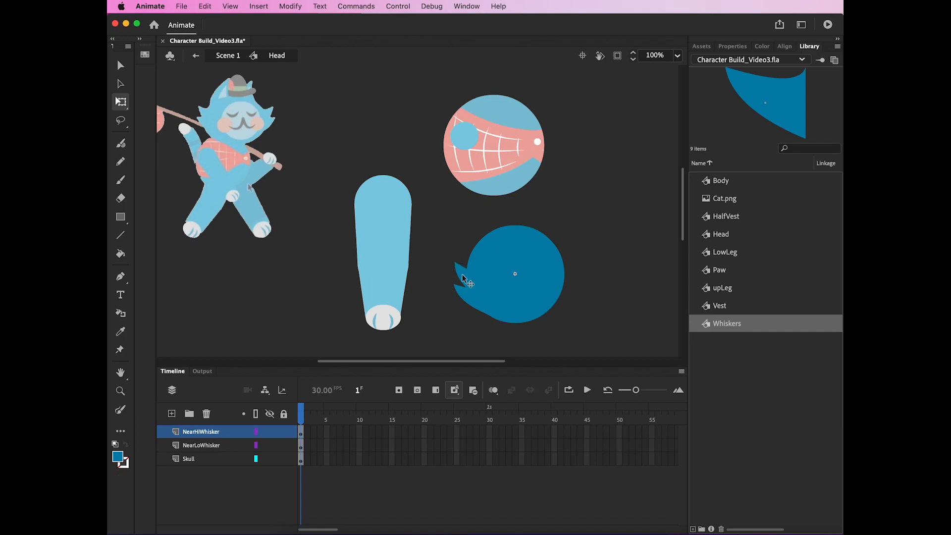
Step: Edit the Whiskers symbol to pull the whisker's tip slightly down, and return to the Head symbol
left_click(470, 300)
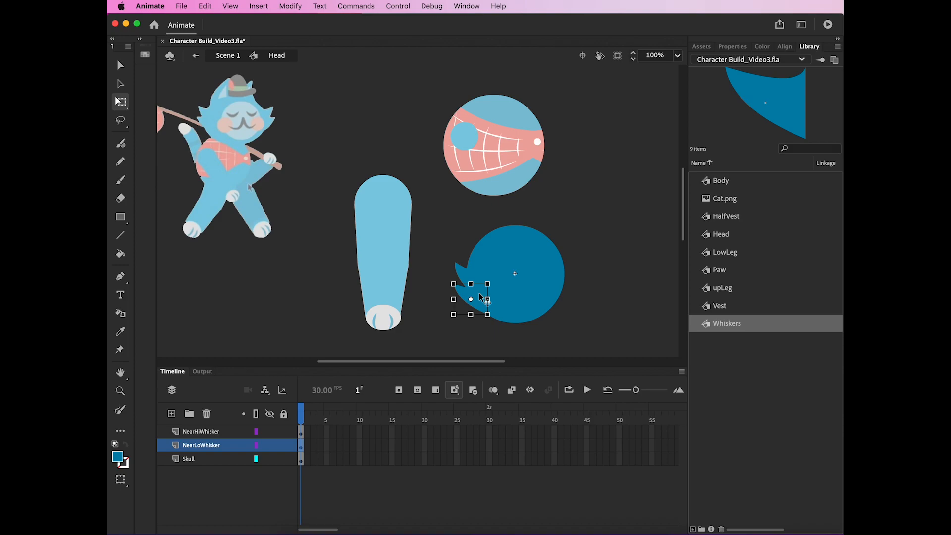
double_click(479, 296)
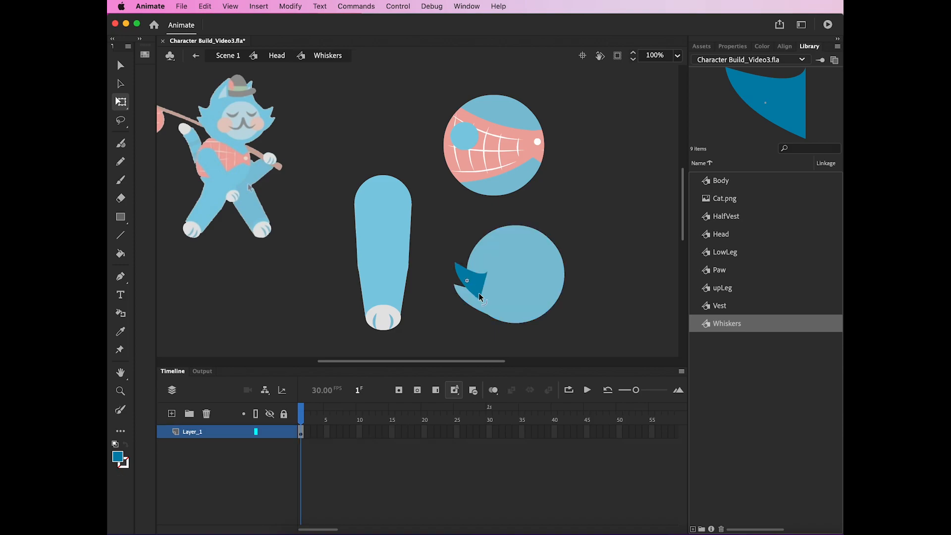
mouse_move(453, 264)
left_mouse_down()
mouse_move(444, 285)
mouse_move(454, 263)
mouse_move(445, 260)
mouse_move(451, 286)
mouse_move(452, 273)
left_mouse_up()
left_click_drag(456, 267, 454, 265)
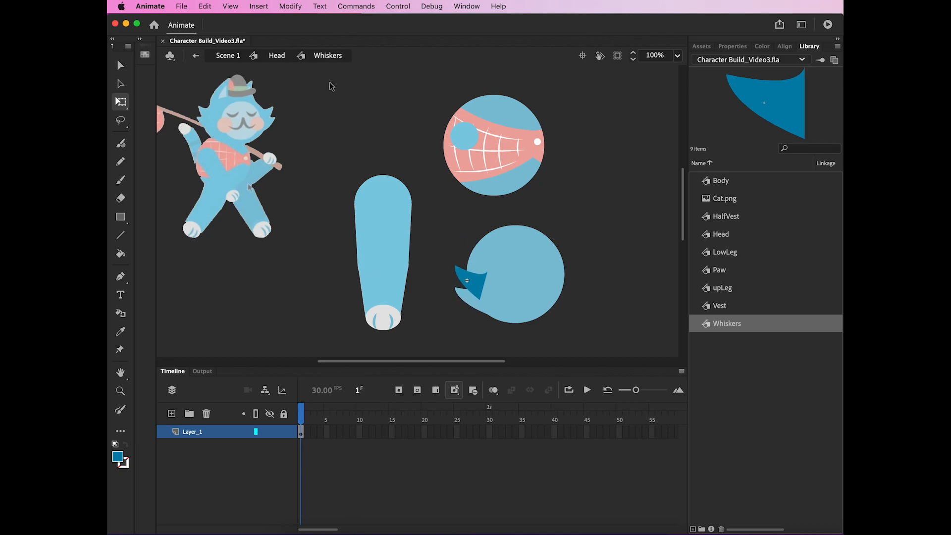
left_click(279, 56)
left_click(448, 331)
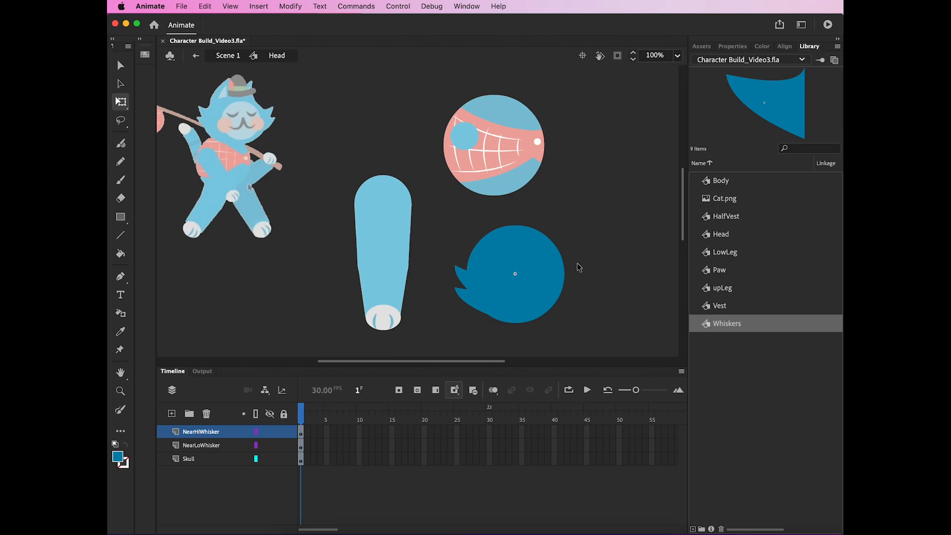
Step: Duplicate the NearLoWhisker layer and rename the copy FarLoWhisker
left_click(478, 307)
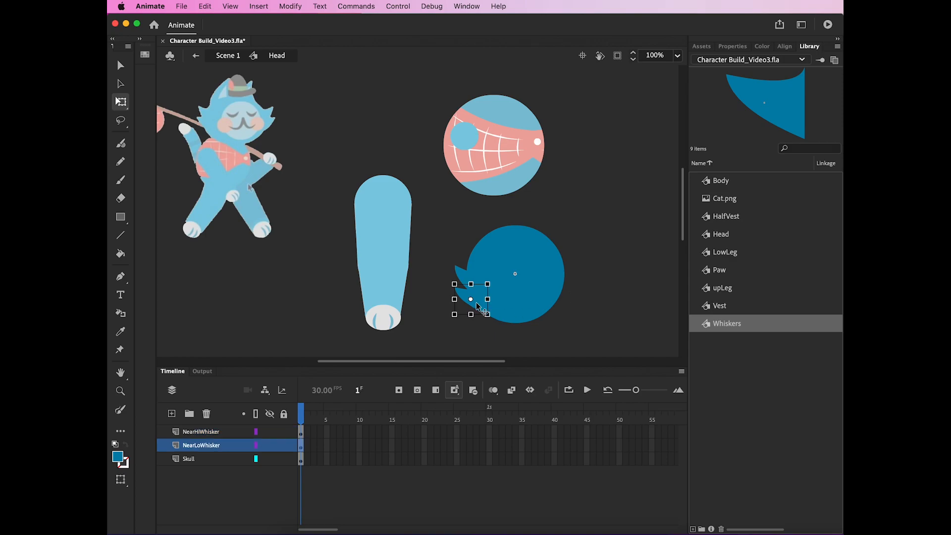
right_click(208, 449)
left_click(240, 337)
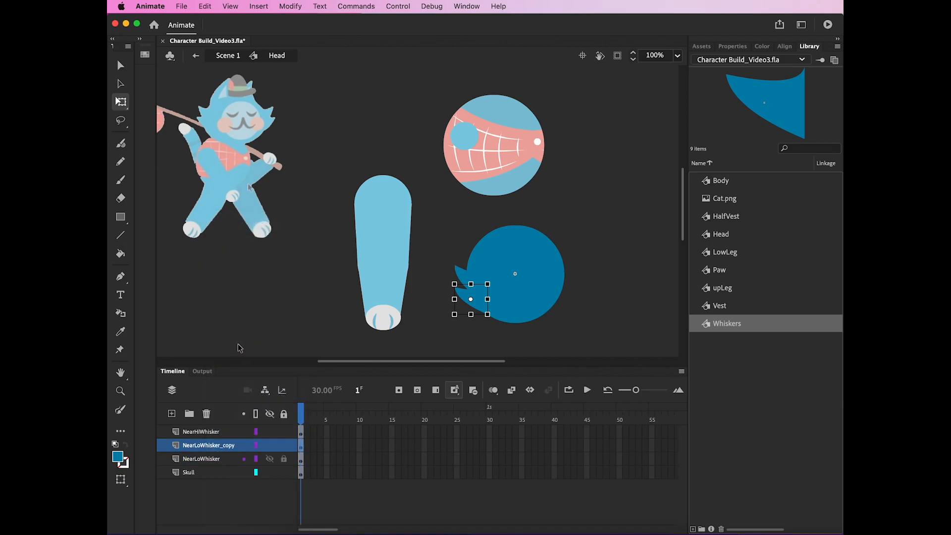
double_click(207, 446)
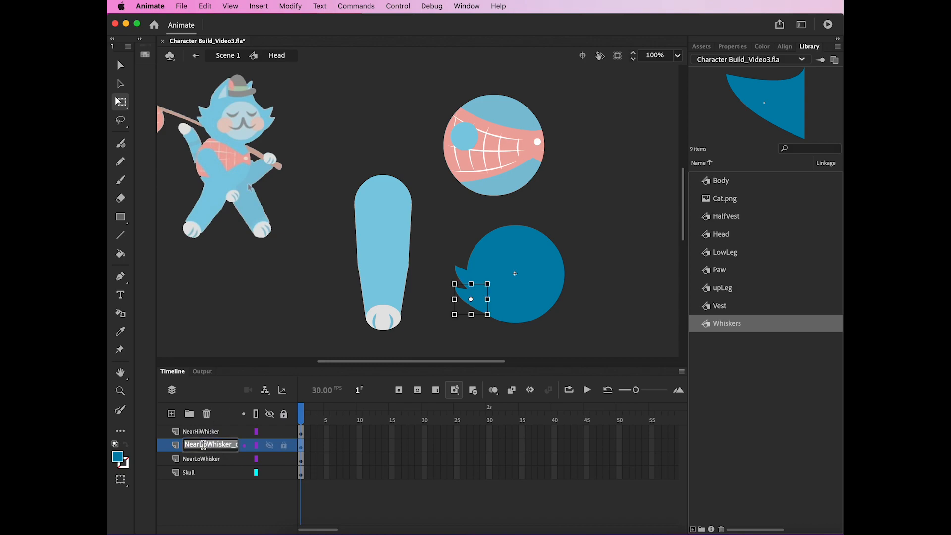
left_click(200, 444)
left_click_drag(200, 445, 174, 445)
type("Far")
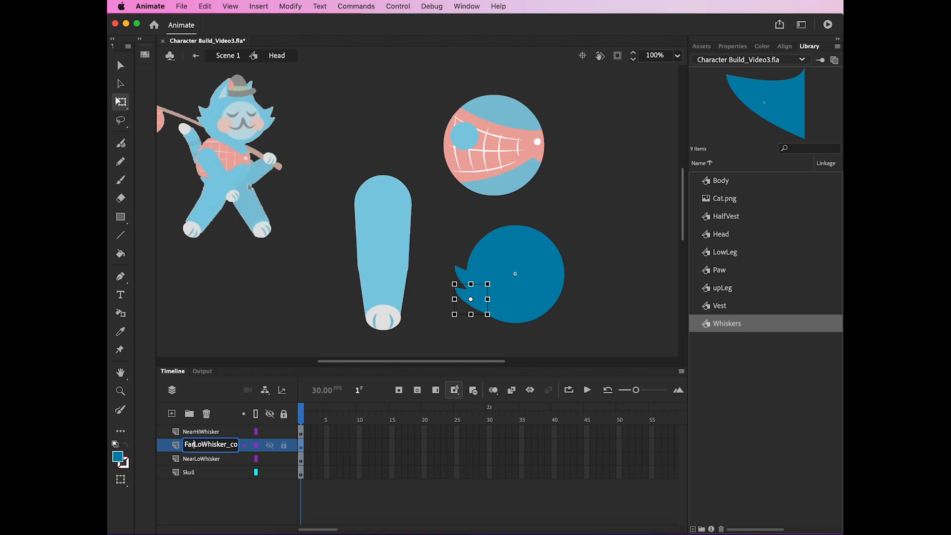
left_click_drag(230, 445, 243, 444)
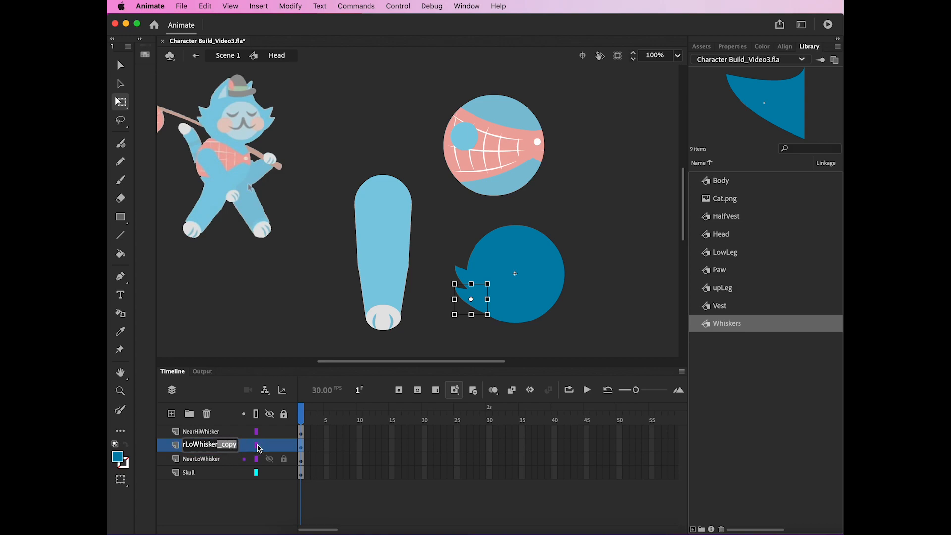
key("BackSpace")
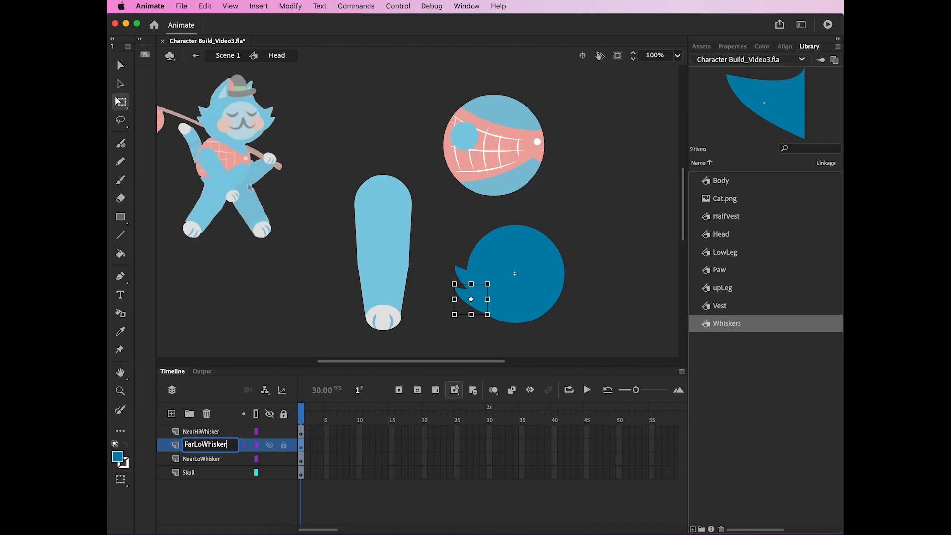
left_click(246, 494)
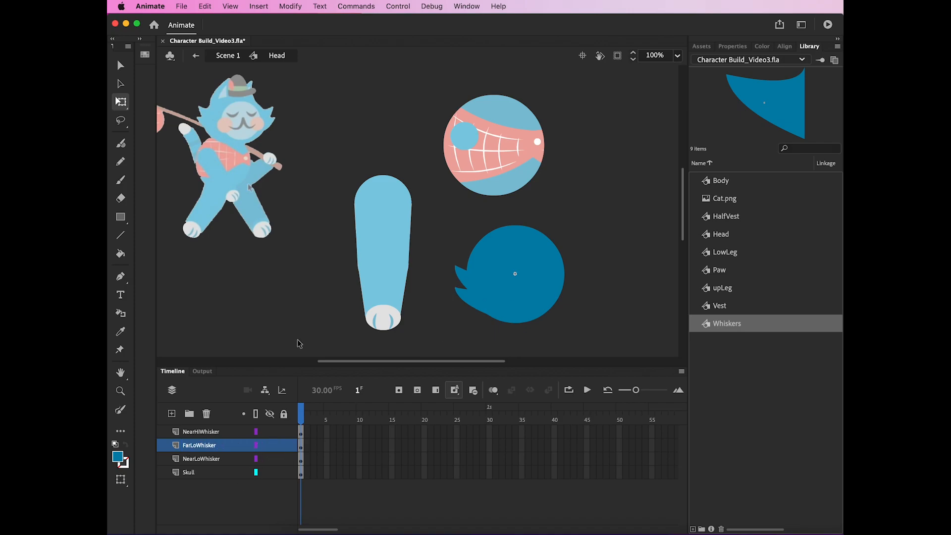
left_click(478, 303)
left_click_drag(483, 308, 596, 303)
key("super+z")
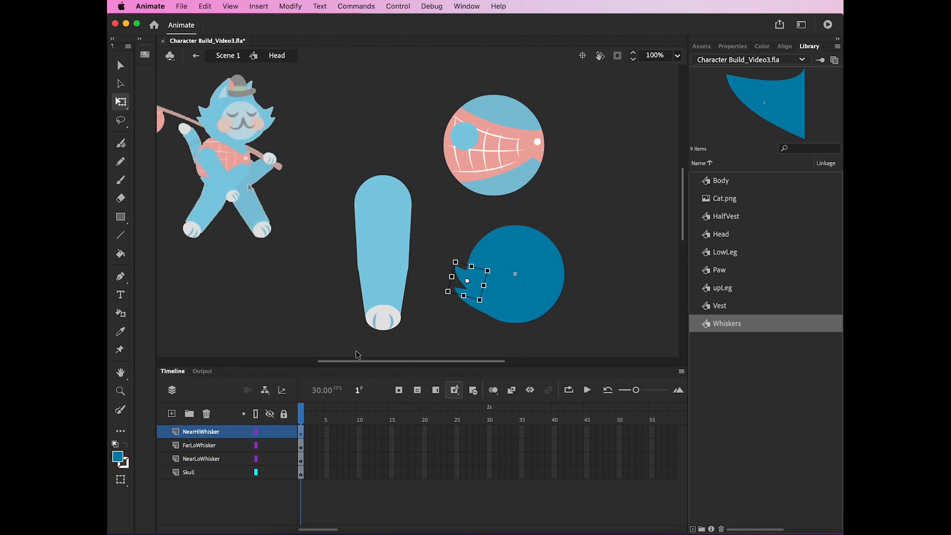
left_click(457, 340)
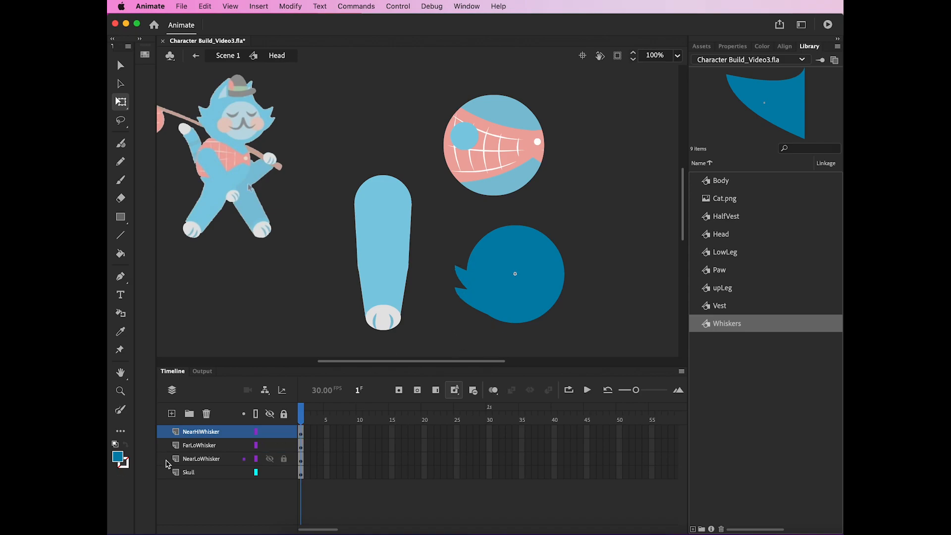
Step: Move the FarLoWhisker copy to the opposite side of the skull and flip it horizontally
left_click(220, 445)
left_click(269, 445)
left_click(270, 445)
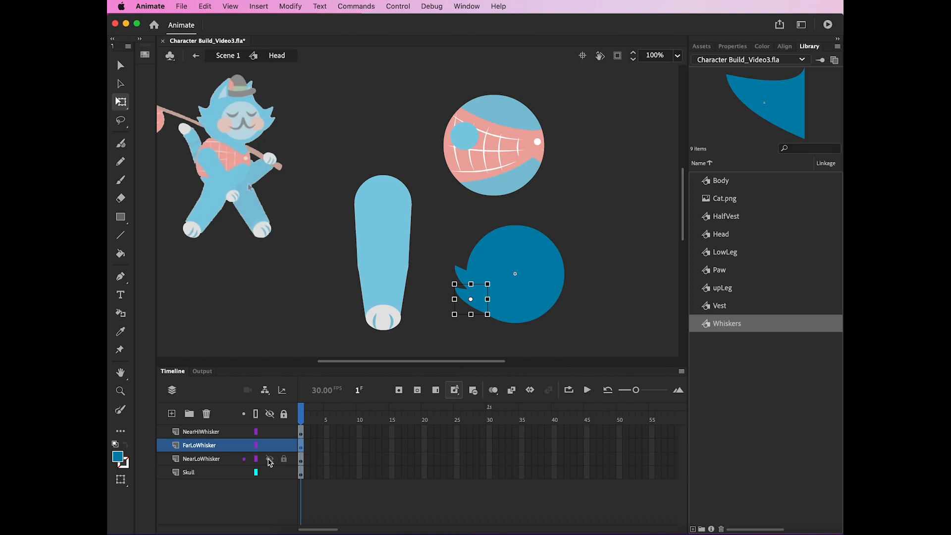
left_click_drag(488, 310, 607, 296)
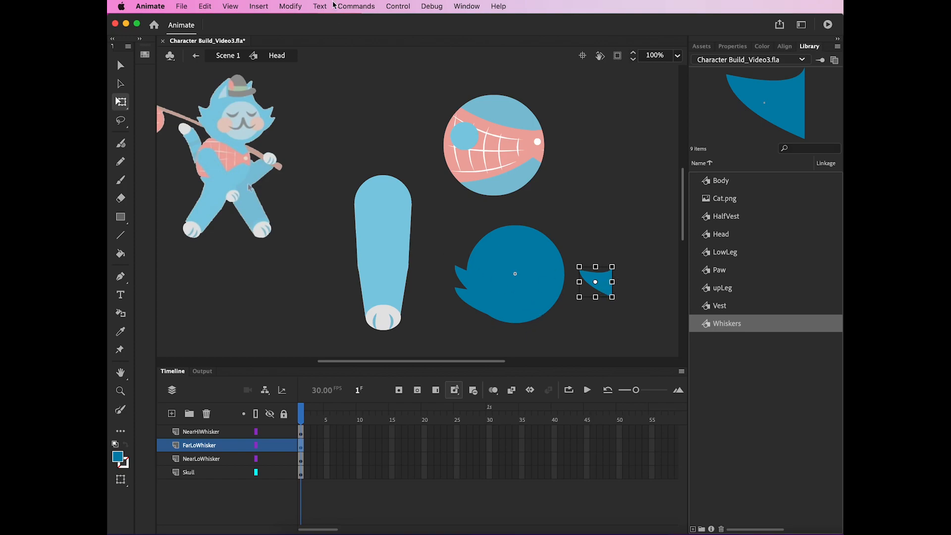
left_click(291, 5)
mouse_move(339, 89)
mouse_move(393, 165)
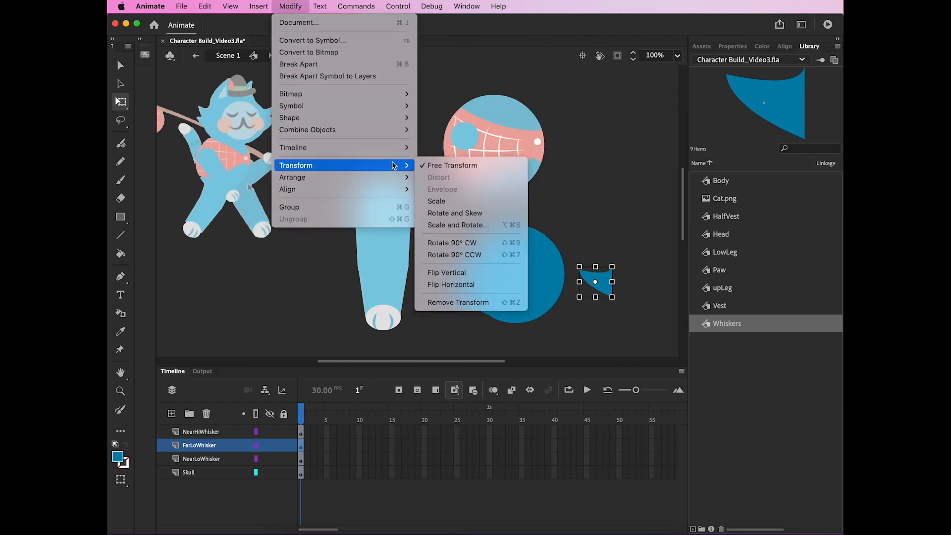
left_click(469, 285)
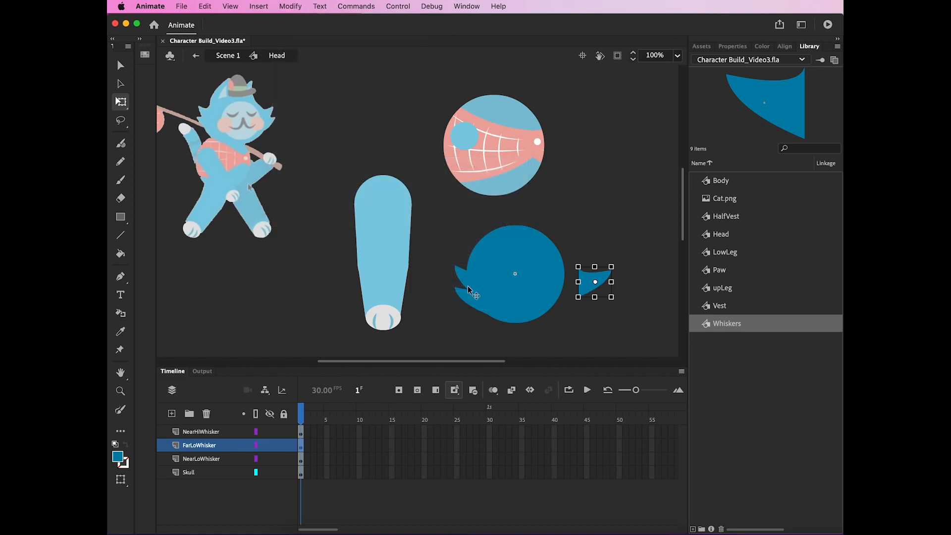
Step: Attach the flipped whisker to the skull's lower edge, level with the near lower whisker, and nudge it slightly inward
left_click_drag(601, 292, 569, 311)
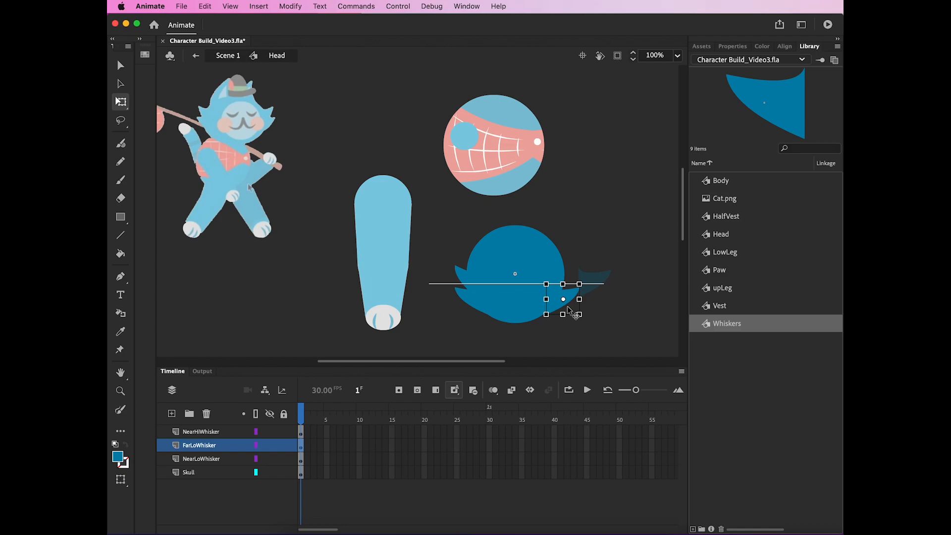
left_click_drag(569, 311, 570, 311)
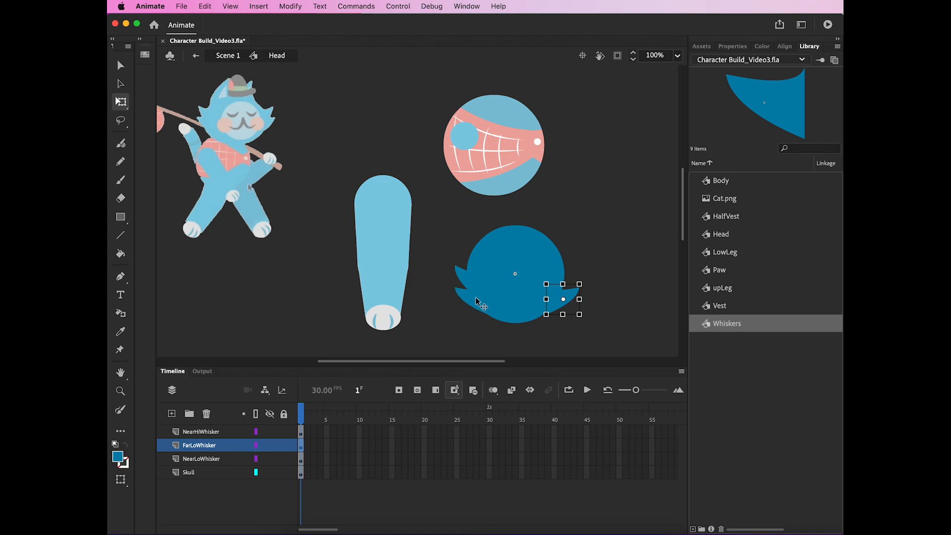
left_click(609, 303)
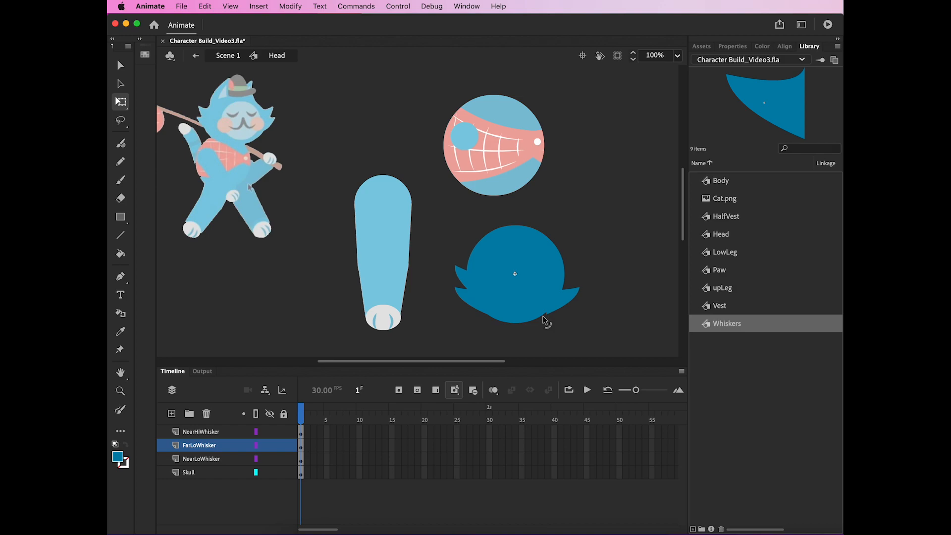
left_click(567, 307)
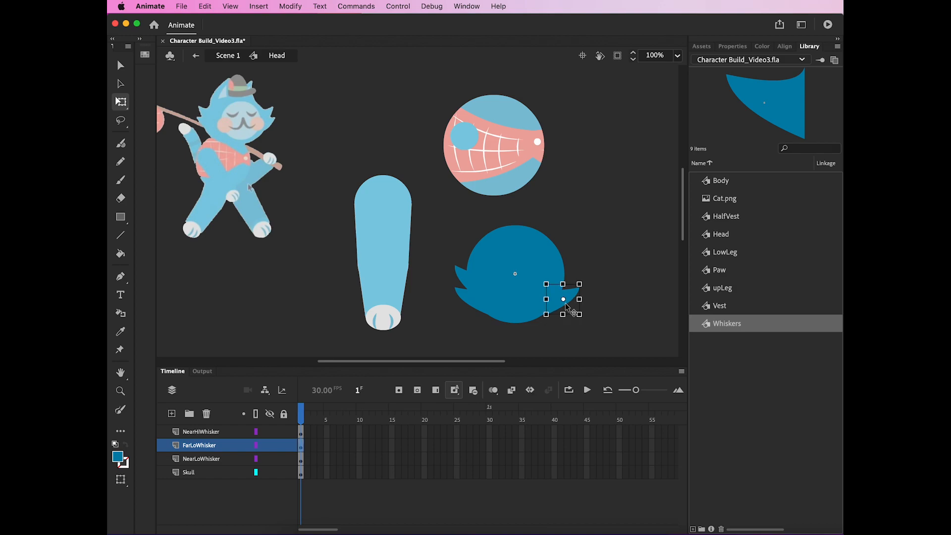
key("Left")
left_click(615, 296)
left_click(560, 301)
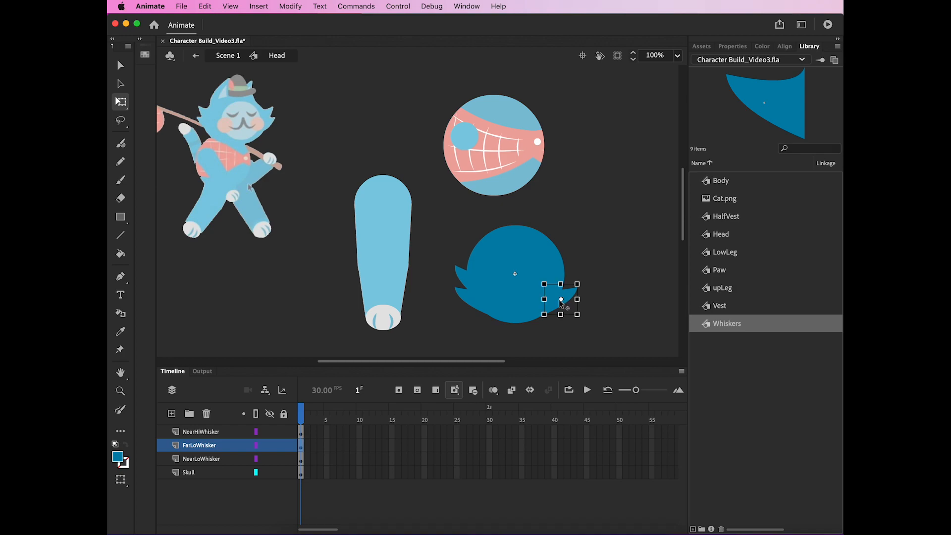
left_click(605, 303)
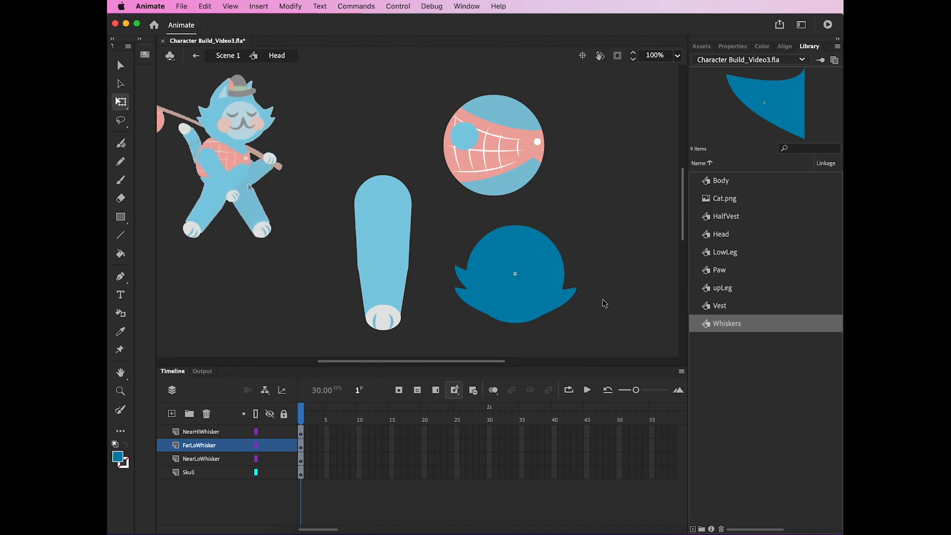
left_click(567, 302)
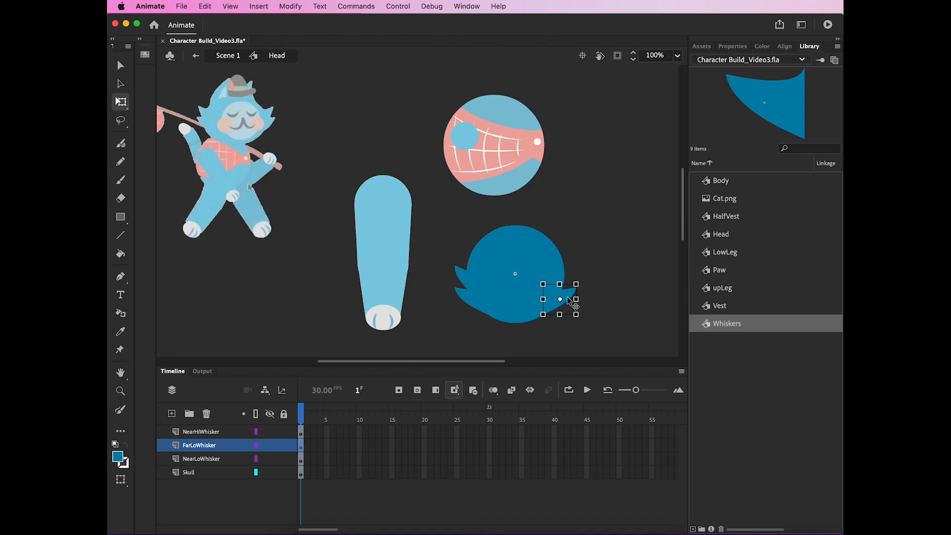
left_click(610, 300)
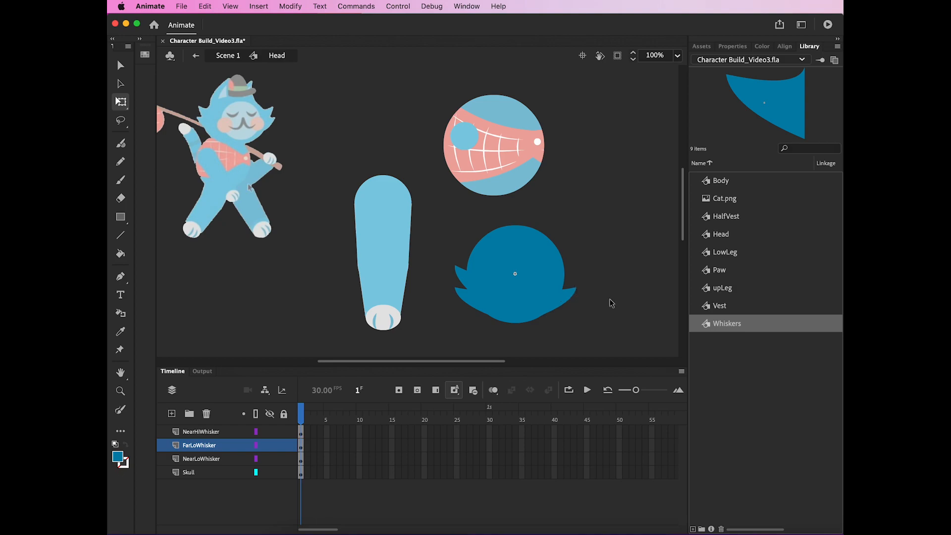
Step: Duplicate the FarLoWhisker layer and rename the copy FarHiWhisker
left_click(566, 305)
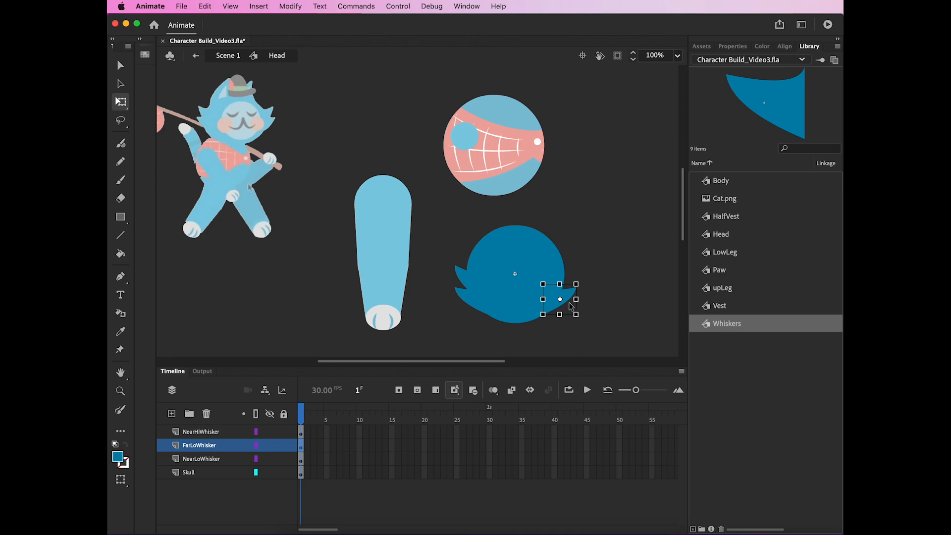
right_click(204, 450)
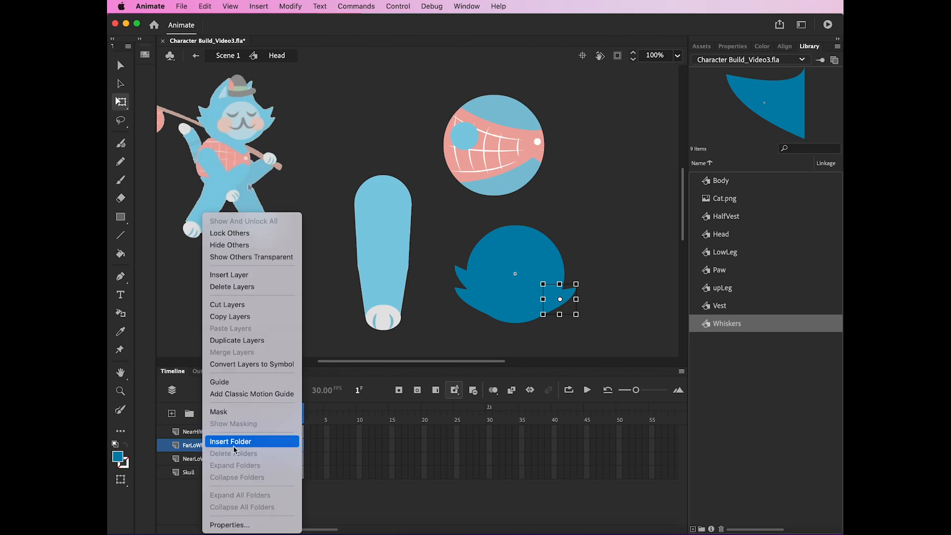
left_click(241, 341)
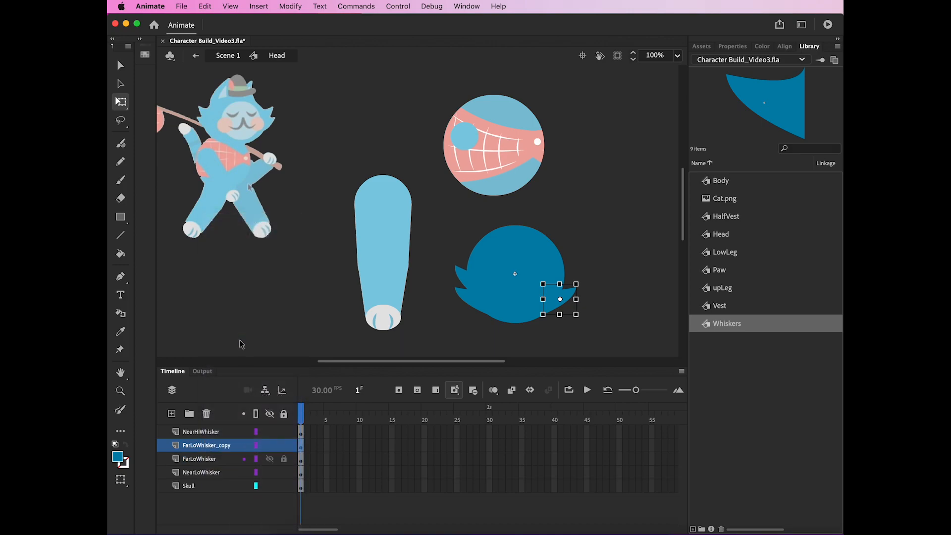
double_click(201, 445)
left_click(200, 443)
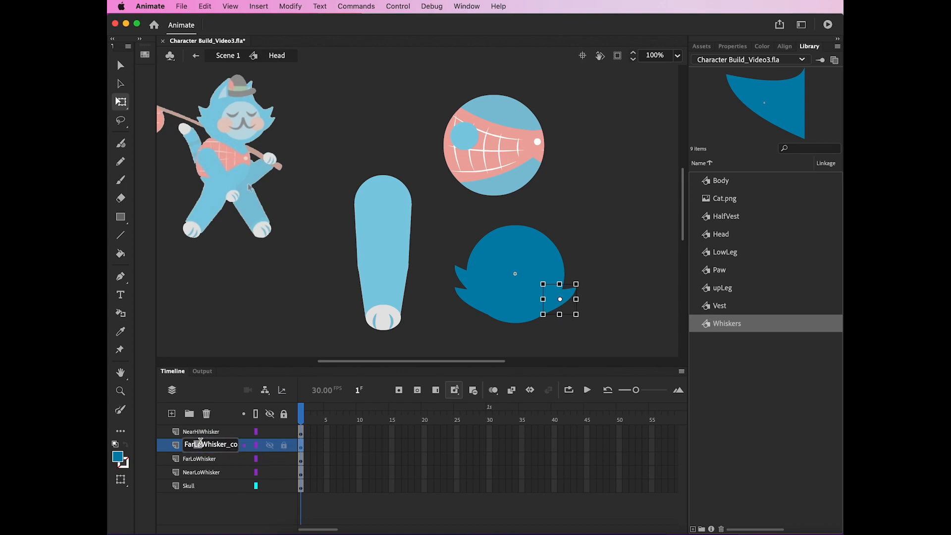
key("BackSpace")
key("BackSpace")
type("Hi")
left_click_drag(227, 445, 304, 451)
key("BackSpace")
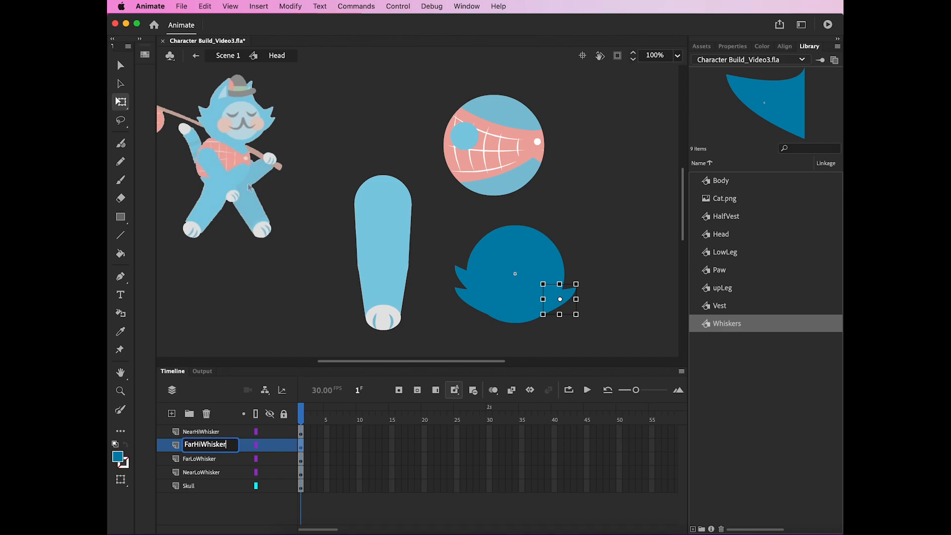
left_click(266, 517)
Step: Place the FarHiWhisker copy on the skull's edge just above the far lower whisker, and nudge it slightly down and inward
left_click(206, 445)
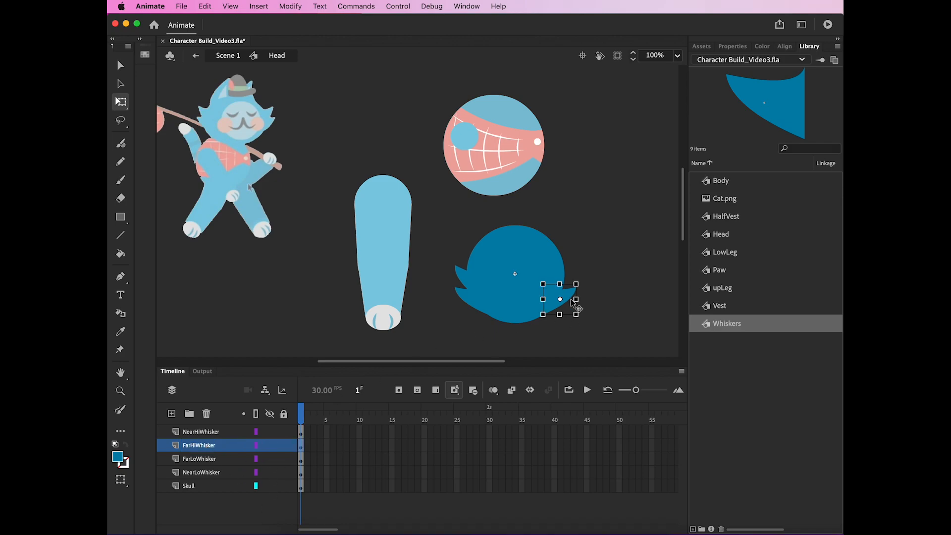
left_click_drag(567, 304, 574, 284)
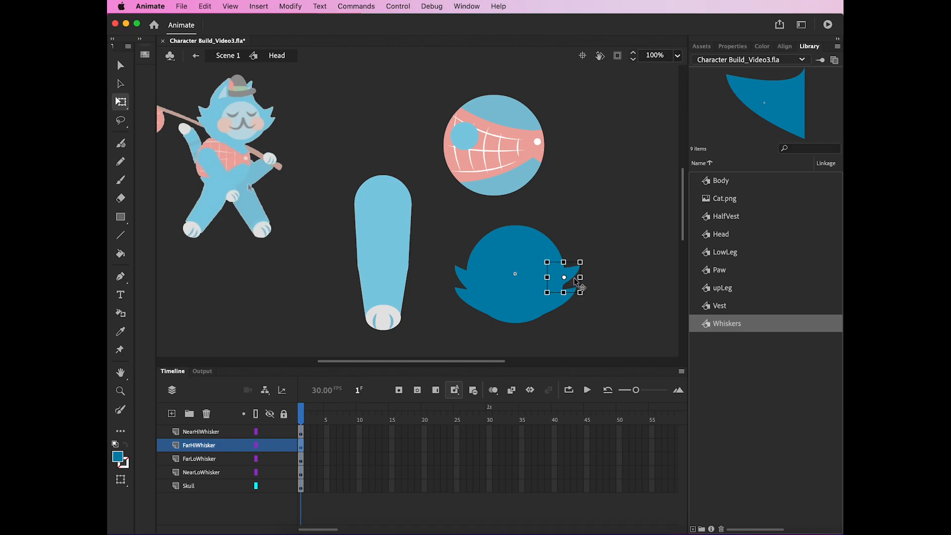
left_click_drag(581, 288, 582, 291)
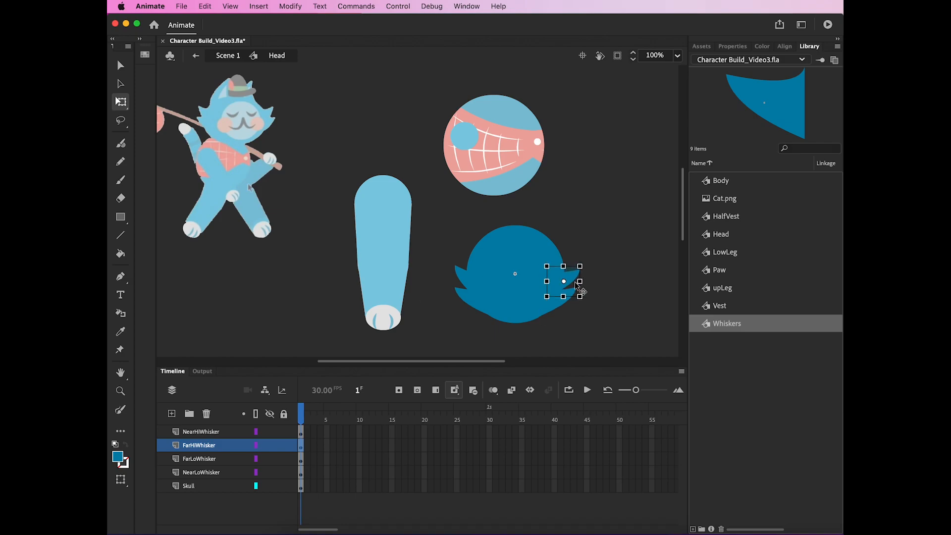
left_click(633, 269)
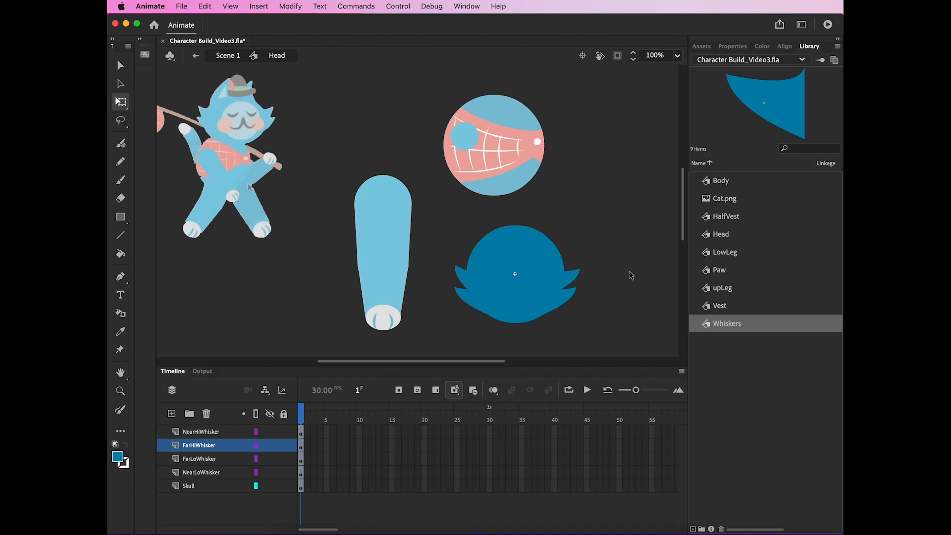
left_click(573, 275)
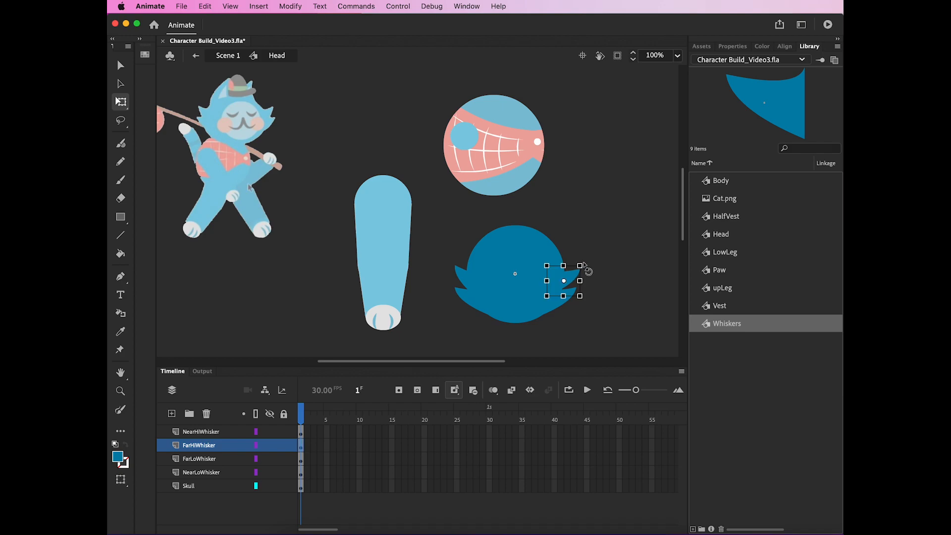
left_click(605, 295)
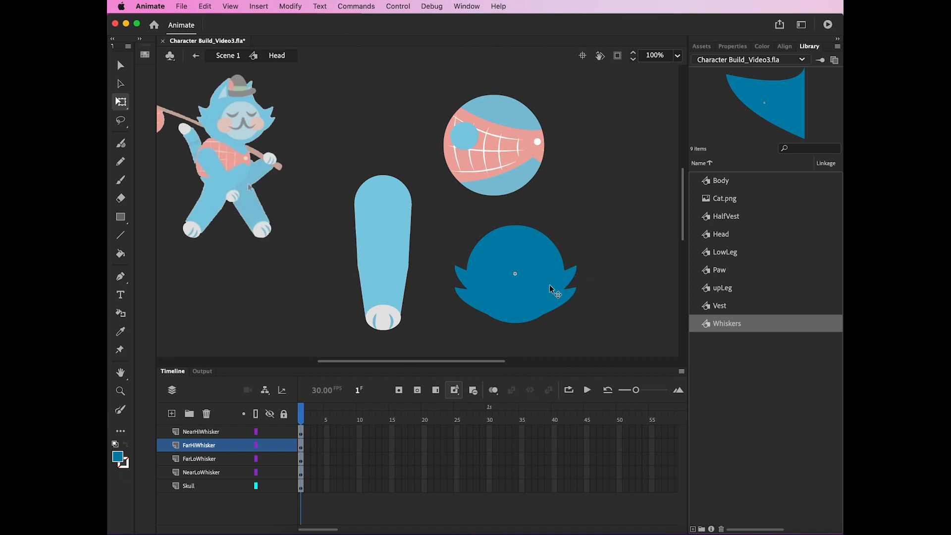
Step: Adjust the far lower whisker so its tip sits slightly closer to the skull than the upper one's
left_click(563, 311)
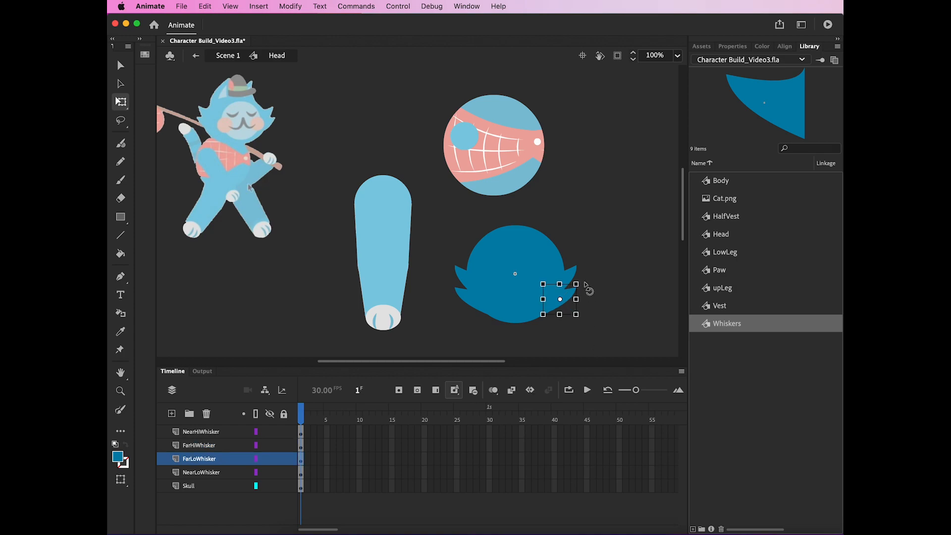
left_click_drag(586, 286, 585, 282)
left_click(620, 311)
left_click(565, 299)
left_click(619, 308)
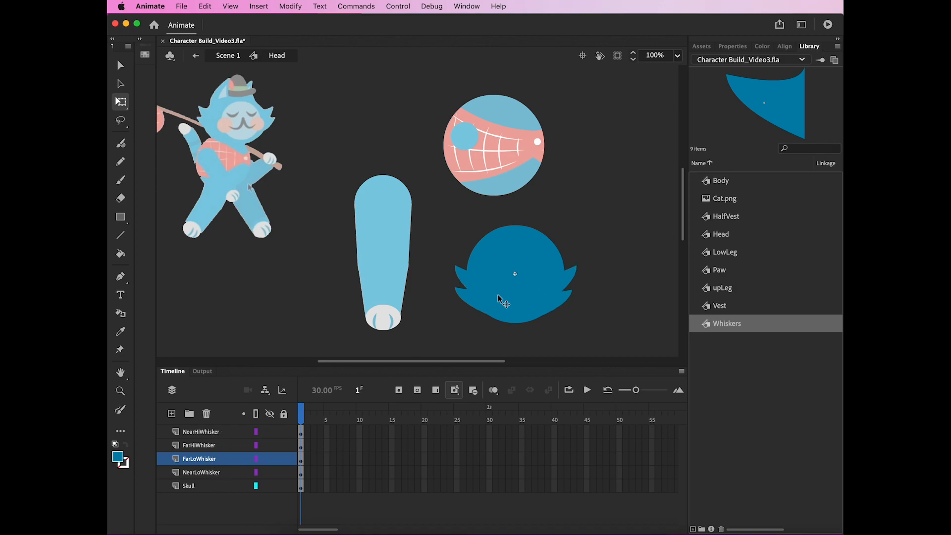
Step: Edit the Whiskers symbol from the near lower whisker, shorten it by moving its tip slightly inward, and return to the Head symbol
left_click(474, 308)
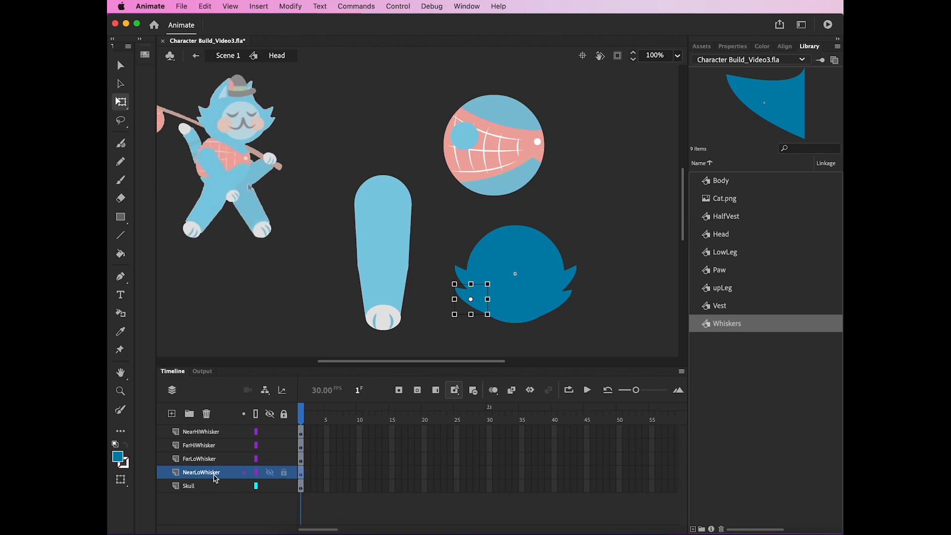
double_click(481, 307)
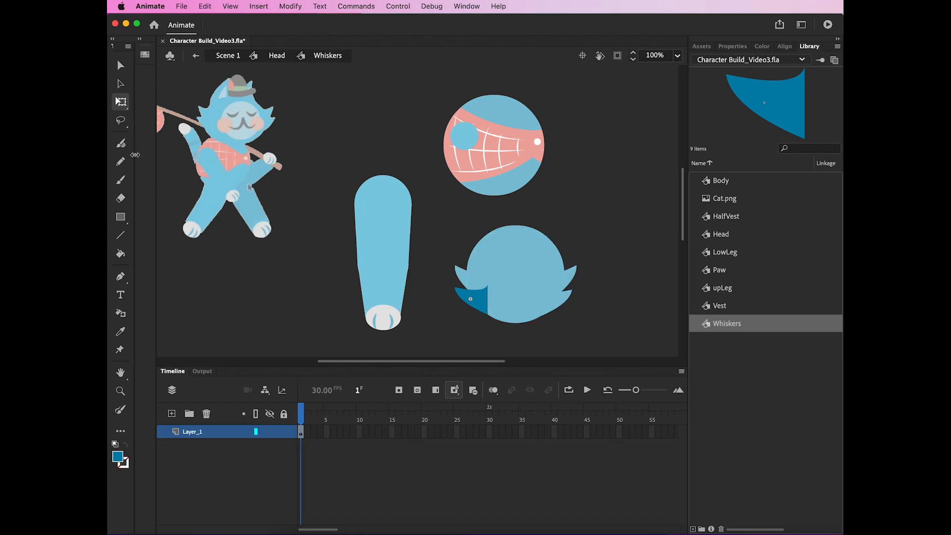
left_click(121, 85)
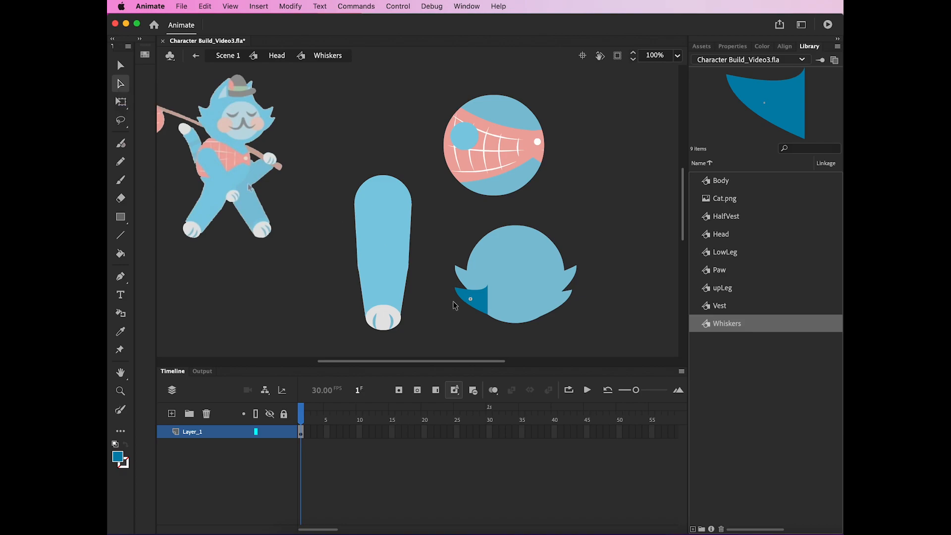
mouse_move(456, 291)
left_mouse_down()
mouse_move(462, 318)
mouse_move(447, 278)
mouse_move(473, 297)
mouse_move(433, 270)
mouse_move(452, 288)
left_mouse_up()
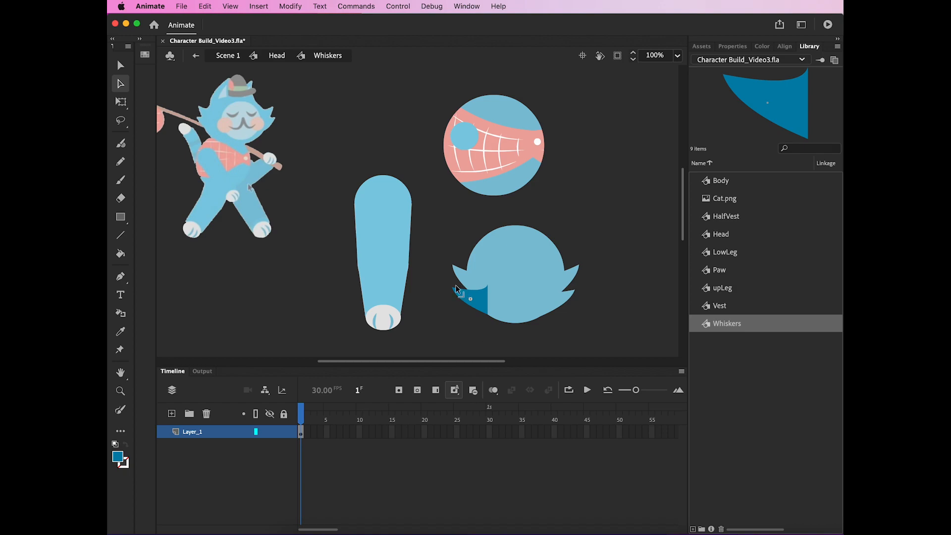
left_click_drag(451, 288, 456, 286)
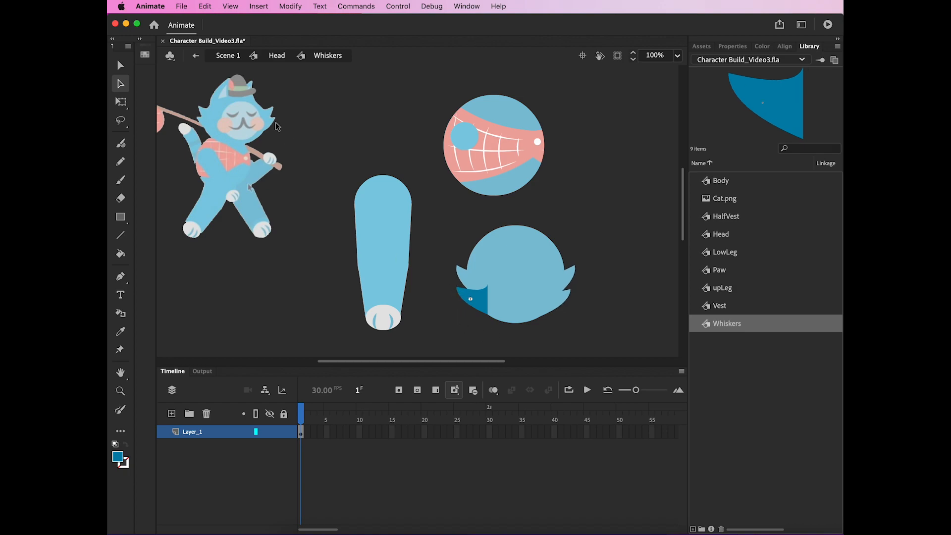
left_click(277, 55)
left_click(397, 142)
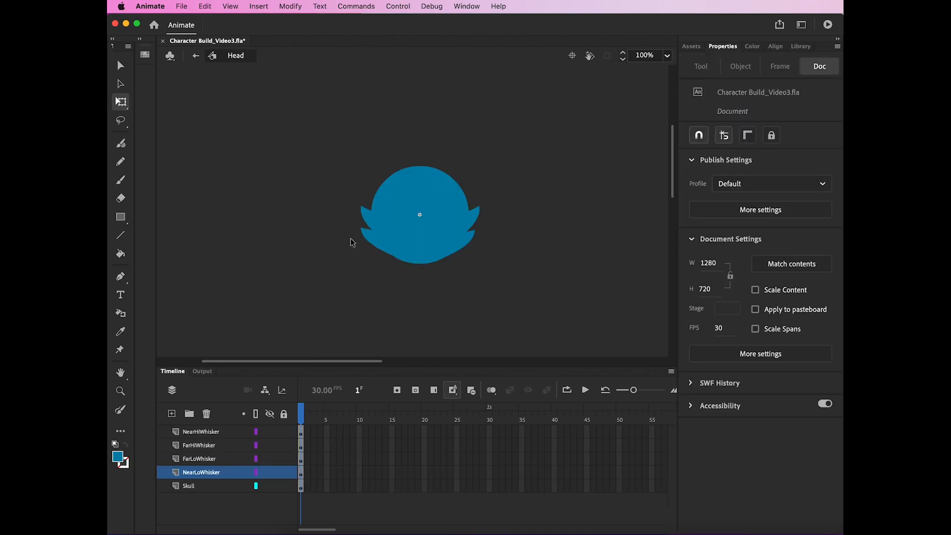
Step: Duplicate the NearLoWhisker layer and rename the copy NearEar
left_click(207, 476)
right_click(207, 476)
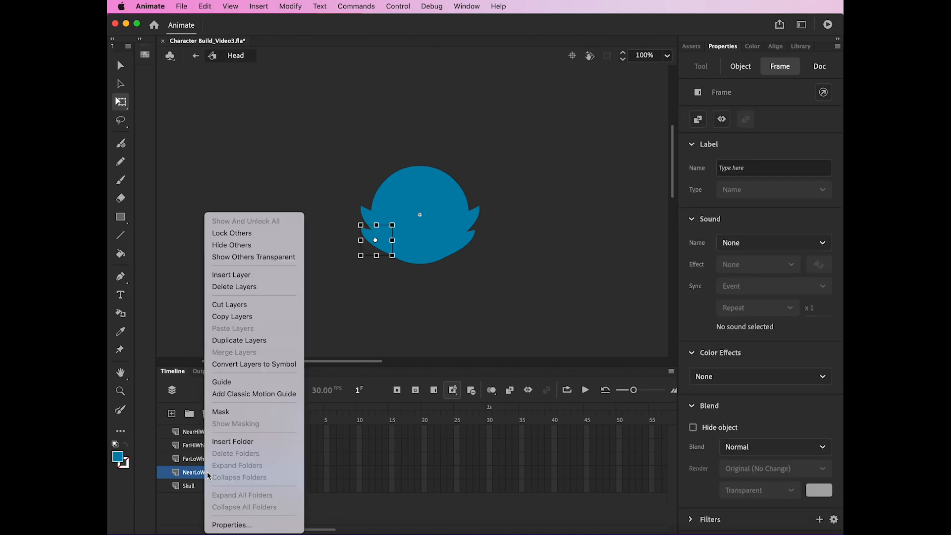
left_click(263, 341)
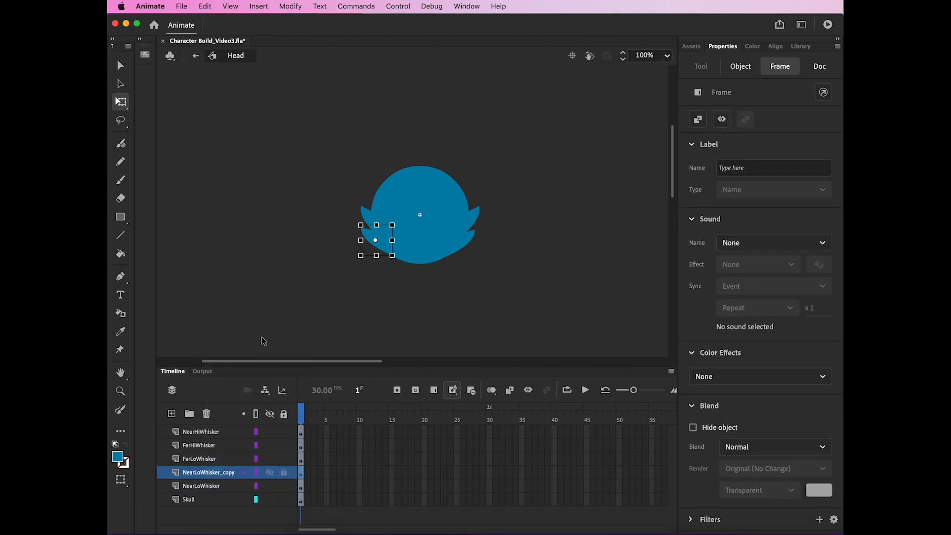
double_click(203, 473)
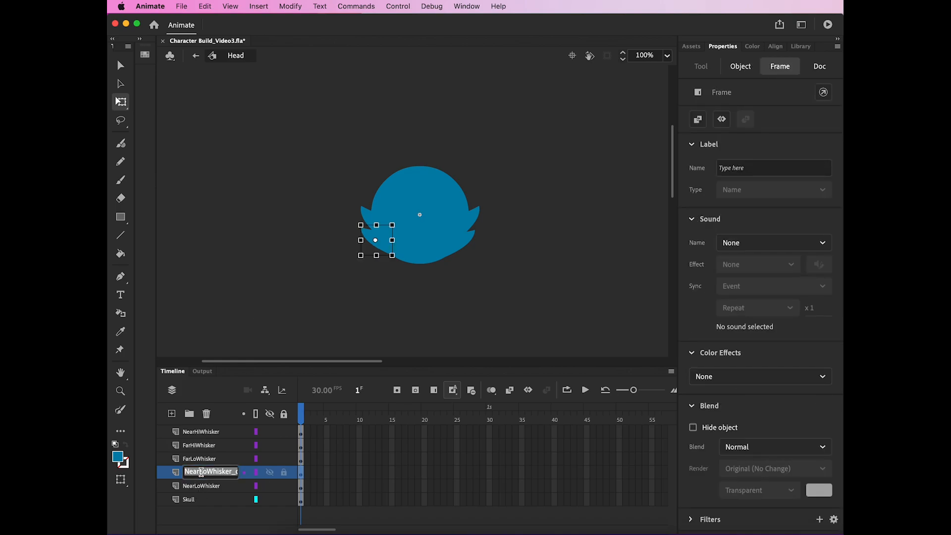
type("NearEar")
key("Return")
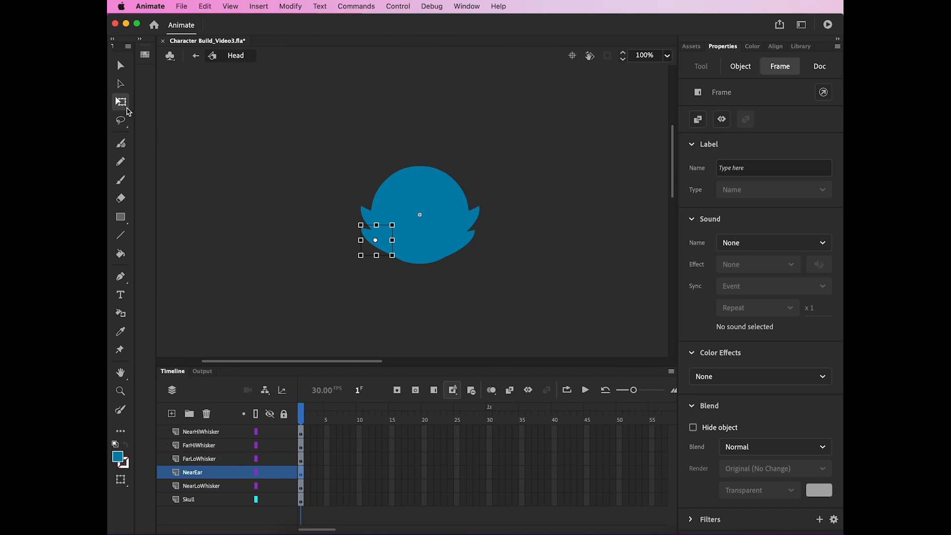
left_click_drag(384, 233, 372, 167)
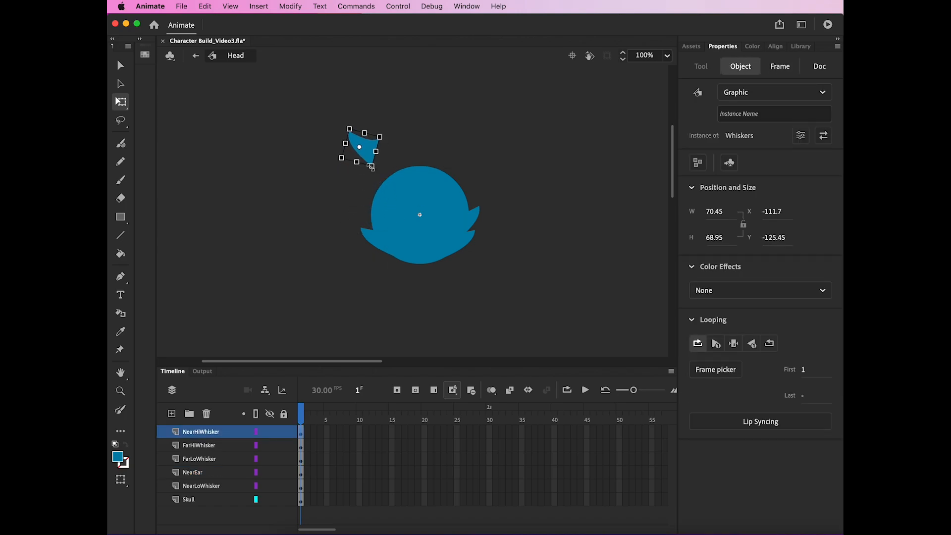
key("super+z")
left_click(376, 317)
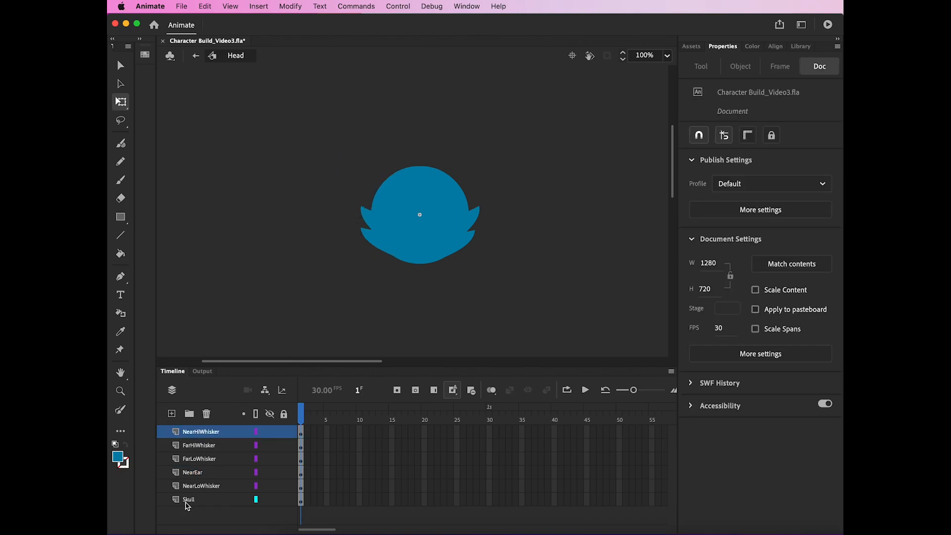
left_click(217, 490)
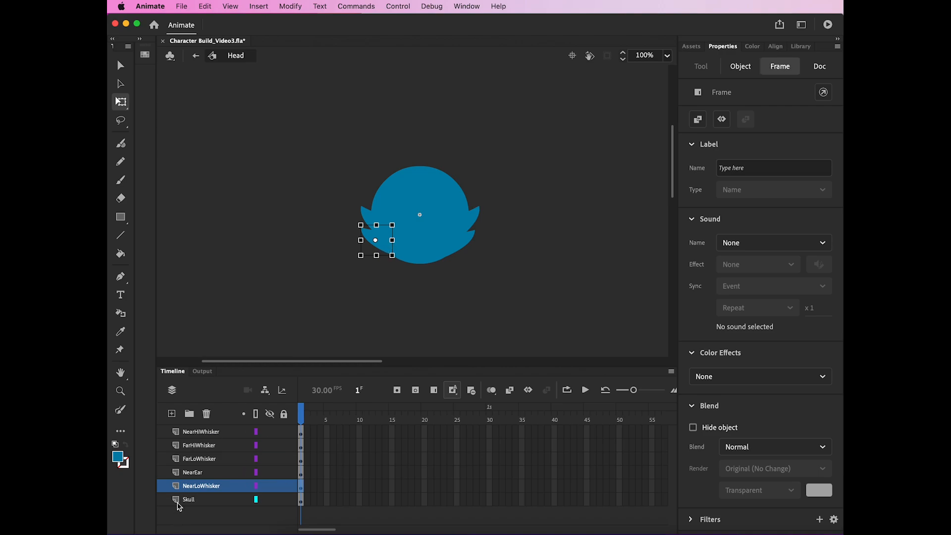
Step: Move the NearEar copy to the top of the skull's near side, turn it to point upward and enlarge it to about 94 by 84
left_click(198, 472)
left_click(375, 218)
left_click_drag(375, 218, 414, 139)
left_click_drag(395, 171, 407, 183)
left_click(545, 167)
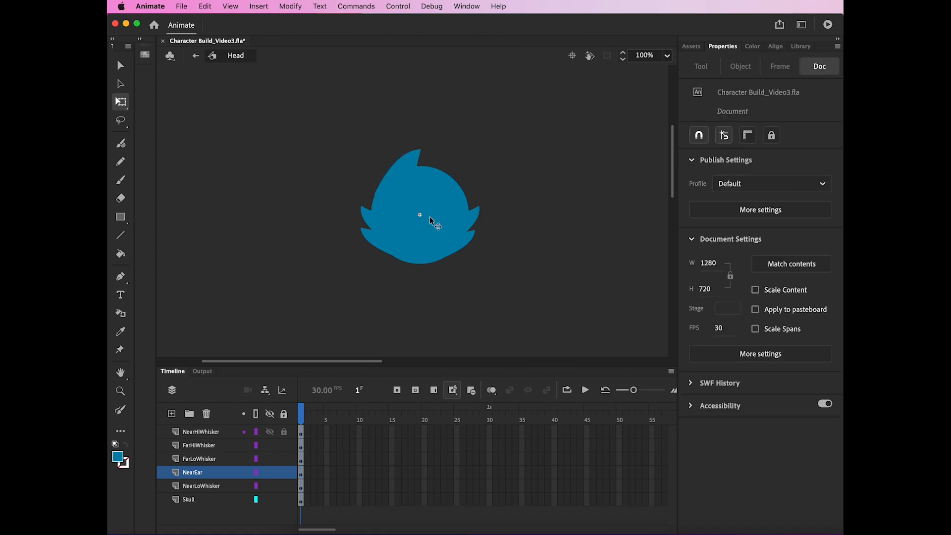
left_click(406, 184)
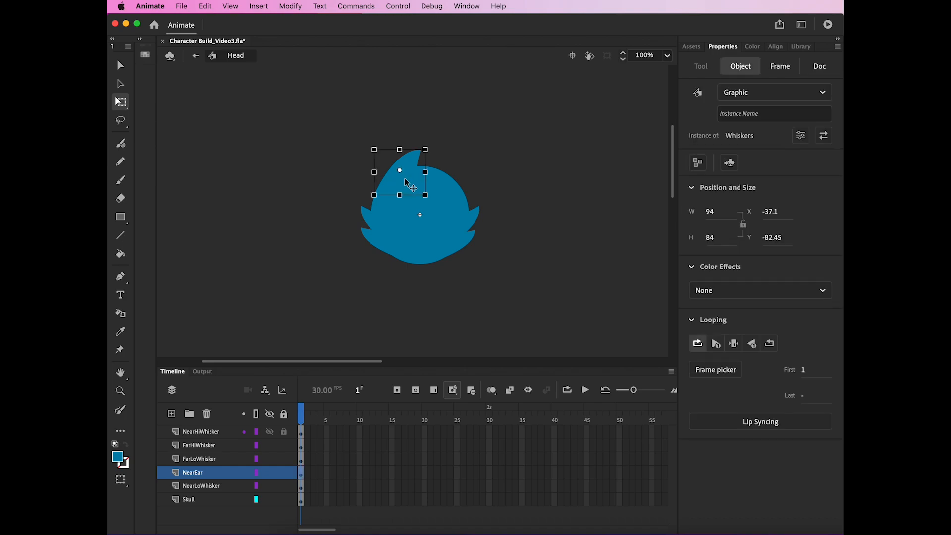
left_click_drag(406, 182, 408, 183)
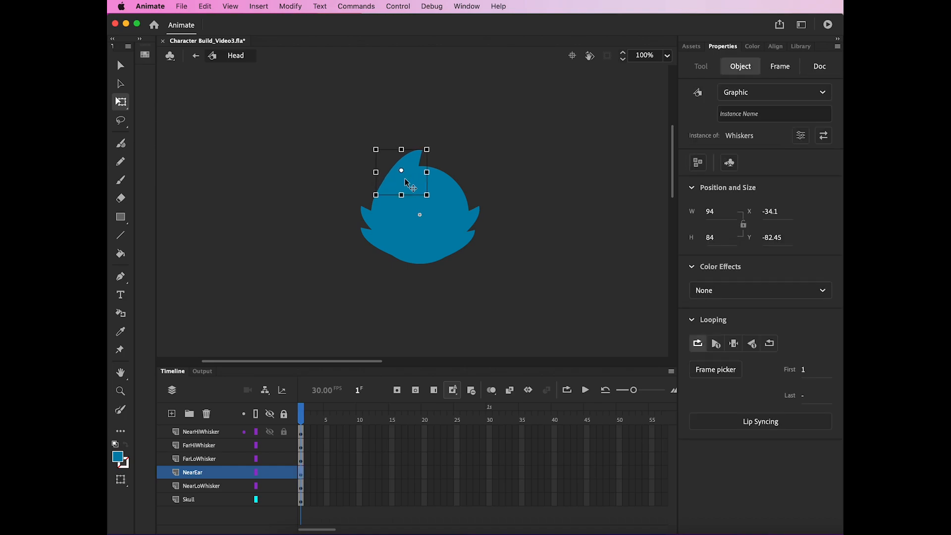
left_click(532, 174)
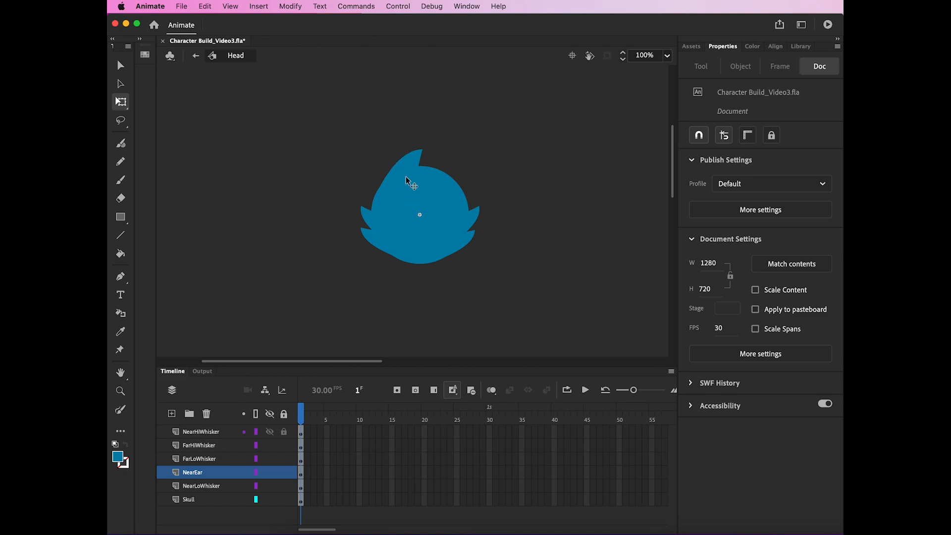
Step: Duplicate the NearEar layer and rename the copy FarEar
right_click(200, 475)
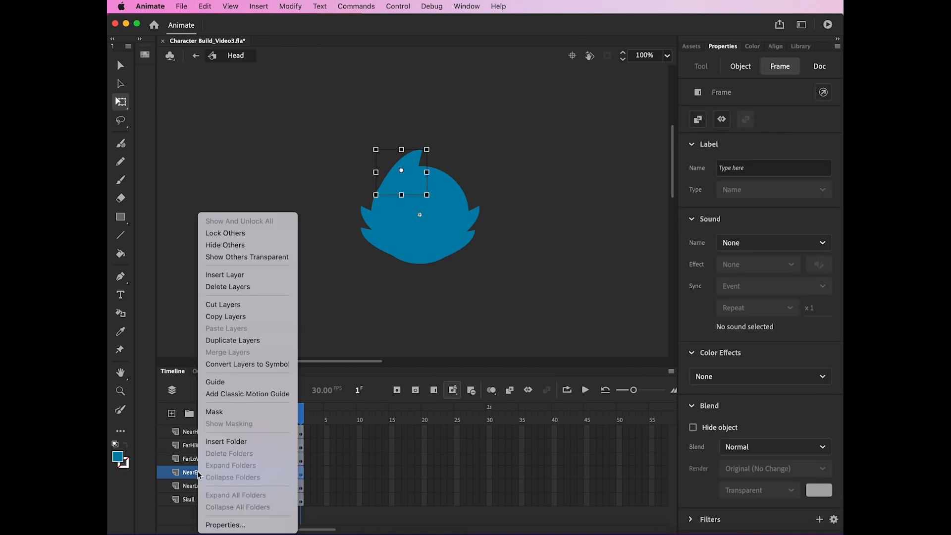
left_click(254, 340)
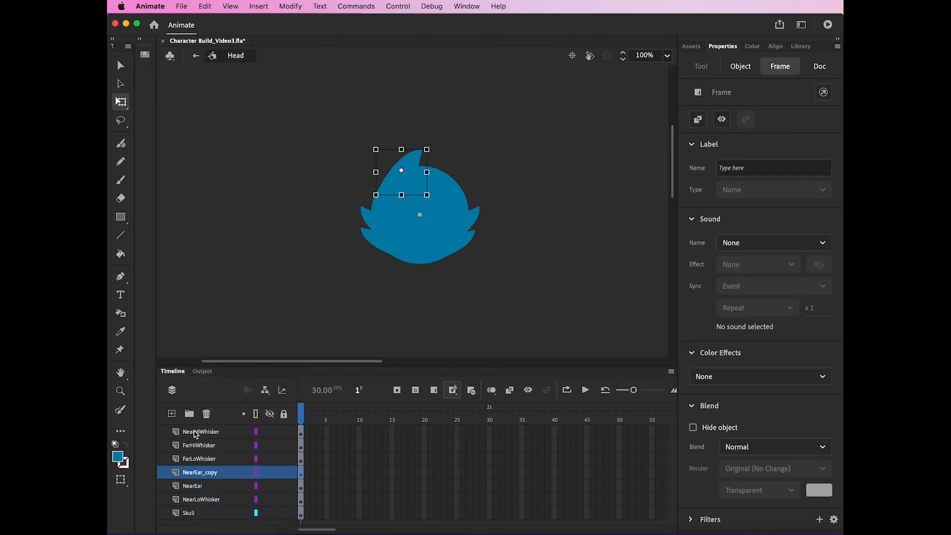
double_click(196, 474)
type("Fa")
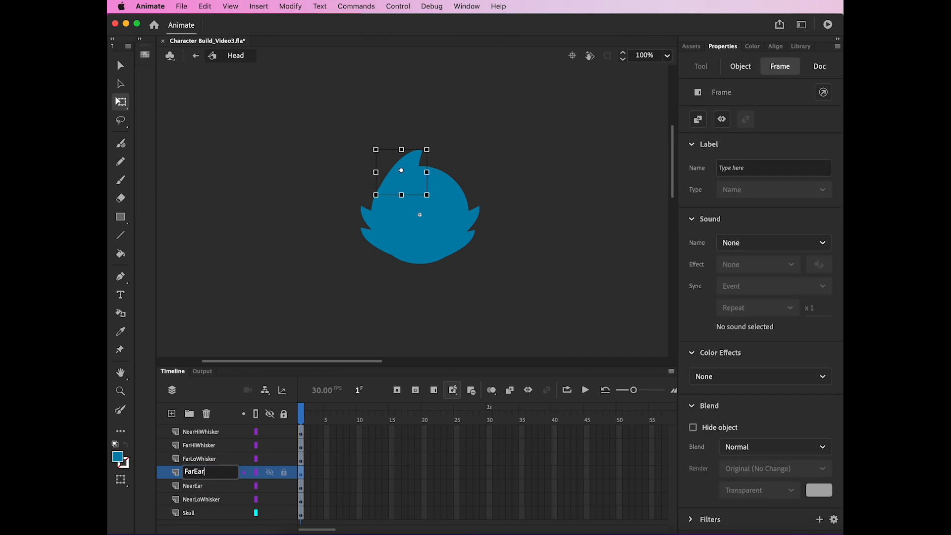
type("rEar")
key("Return")
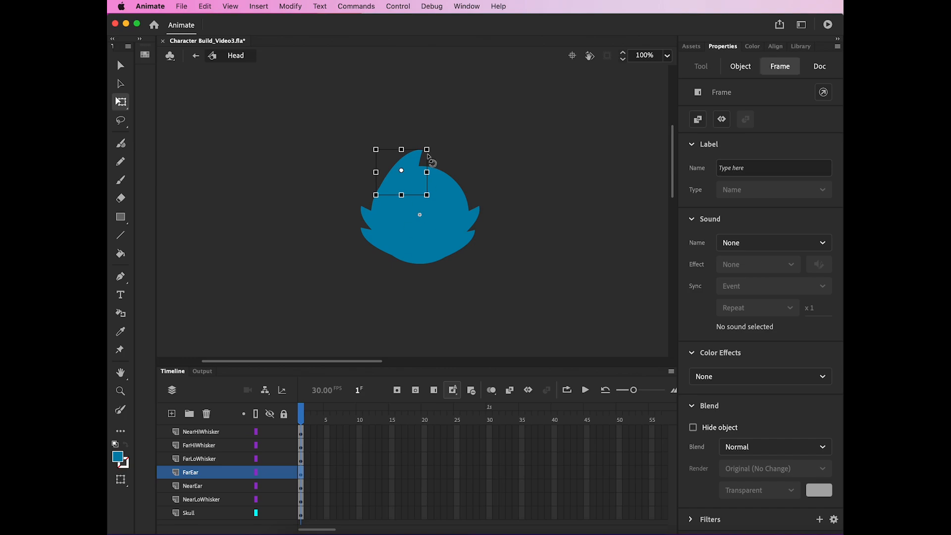
Step: Move the FarEar copy to the skull's far side, tilt it slightly clockwise and place it at about X 52, Y -82
left_click_drag(411, 184, 454, 182)
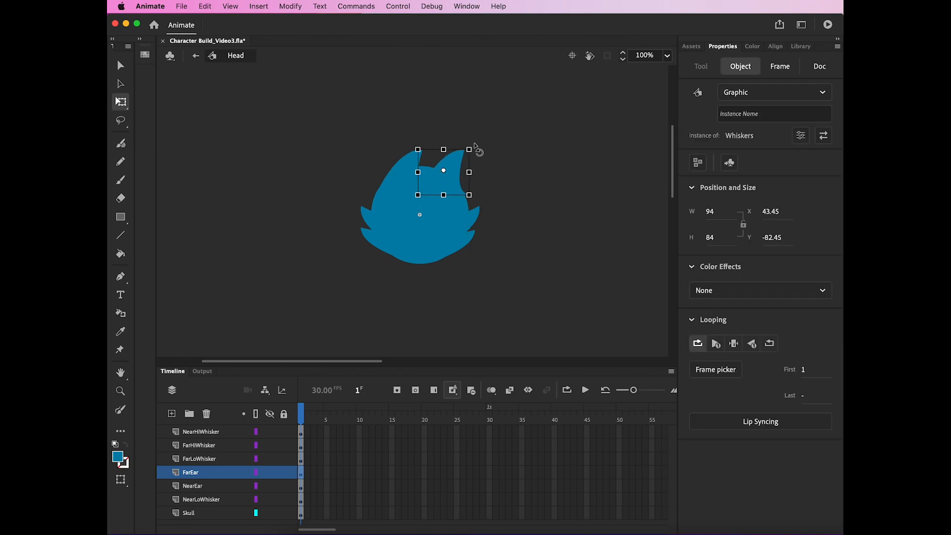
left_click_drag(479, 149, 480, 151)
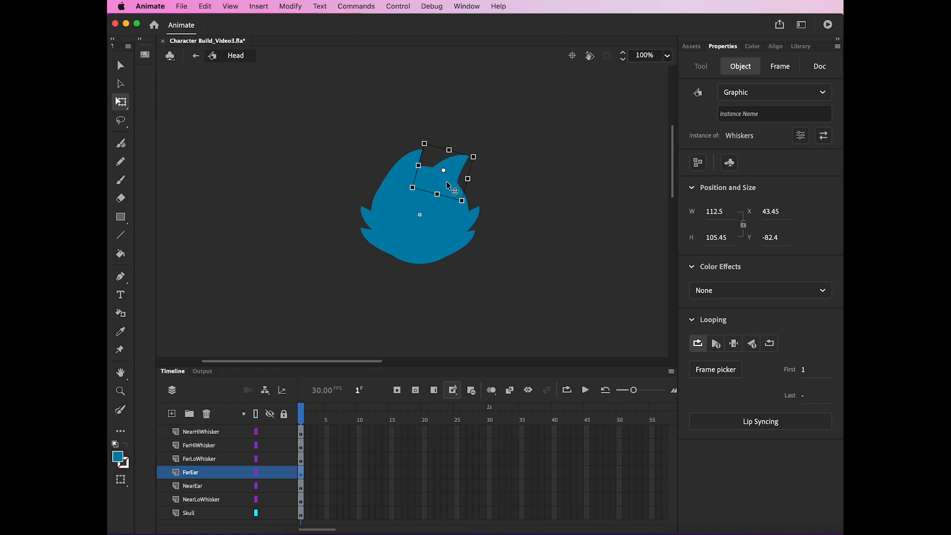
left_click_drag(451, 184, 457, 184)
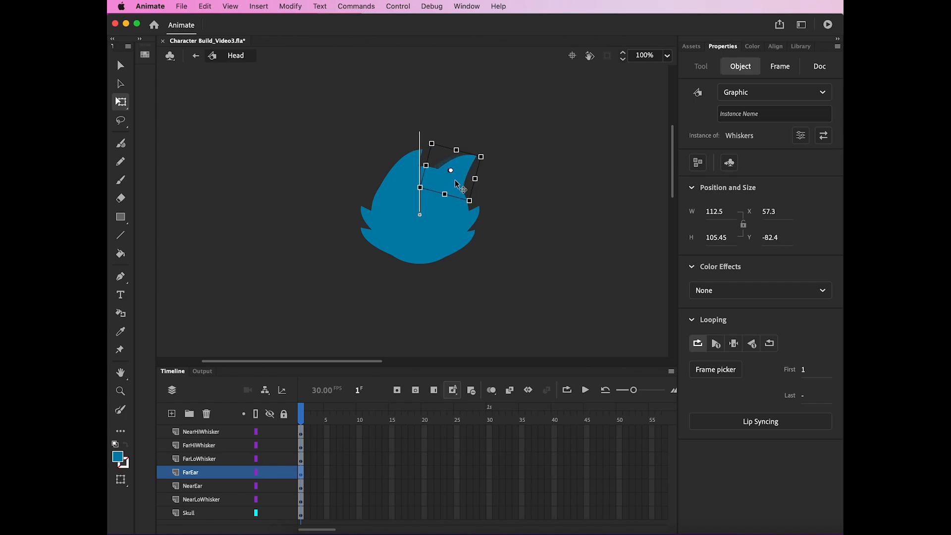
left_click(563, 174)
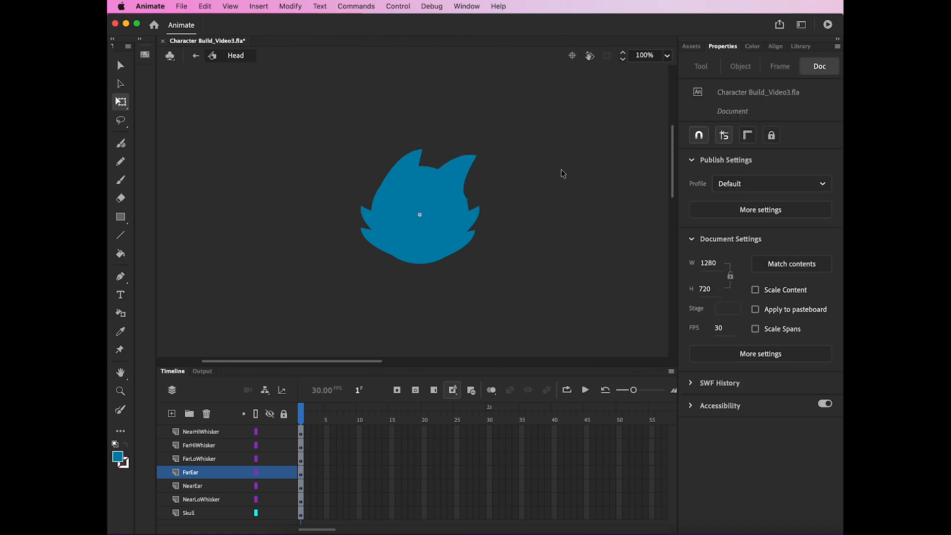
left_click(460, 176)
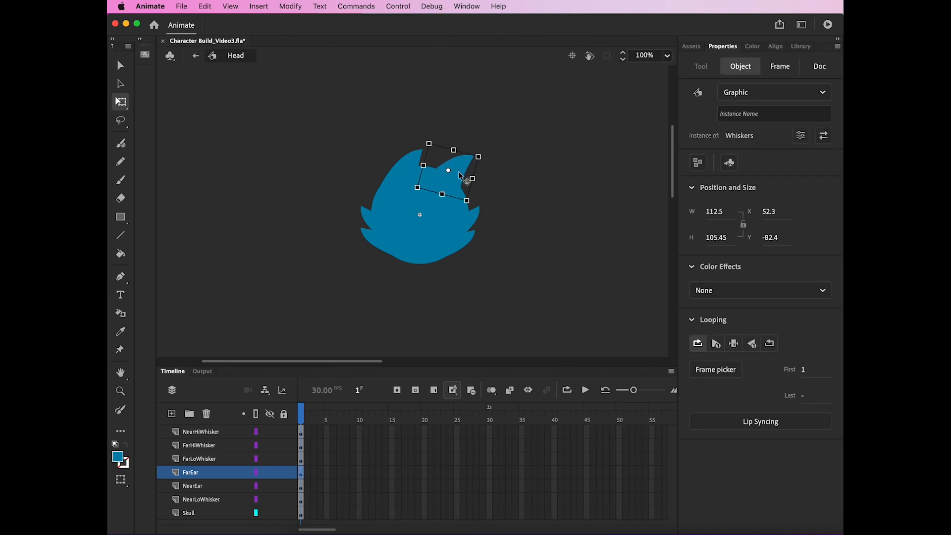
left_click(535, 148)
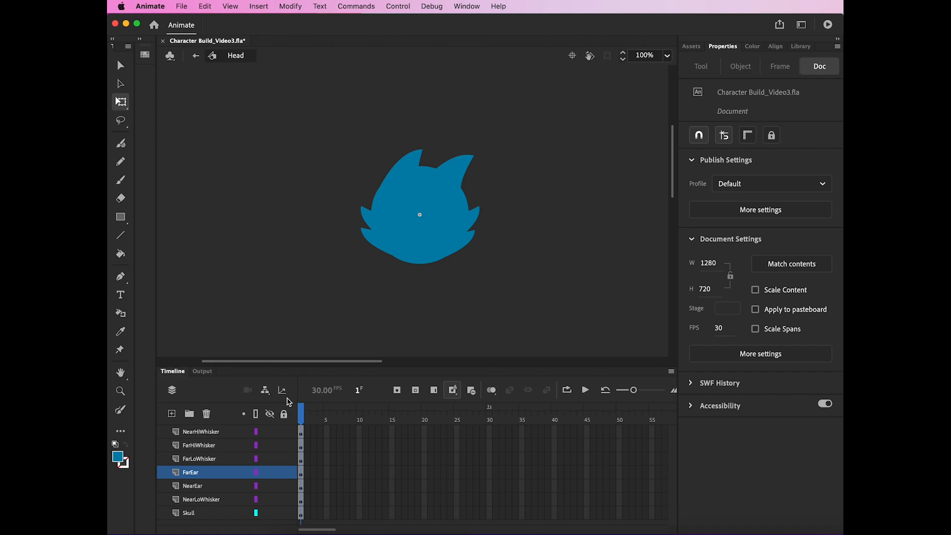
left_click(208, 500)
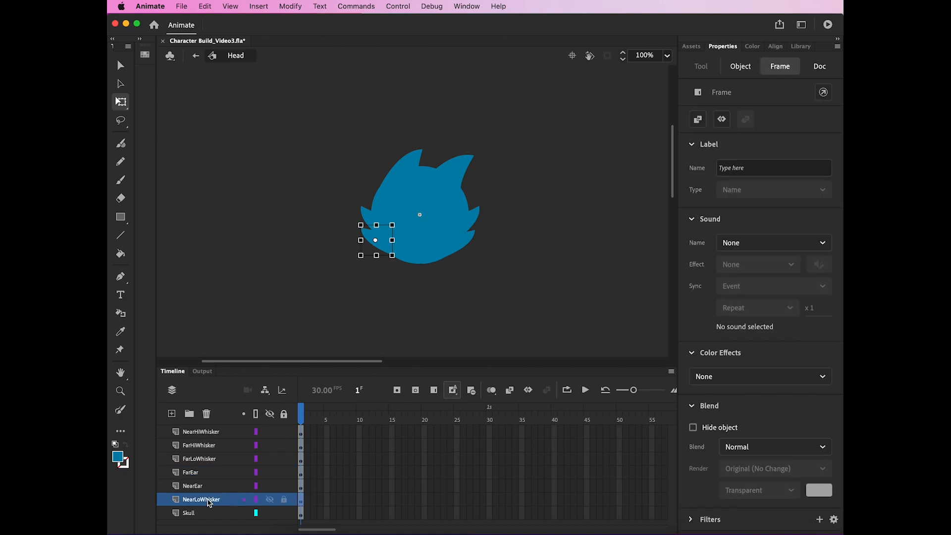
double_click(384, 237)
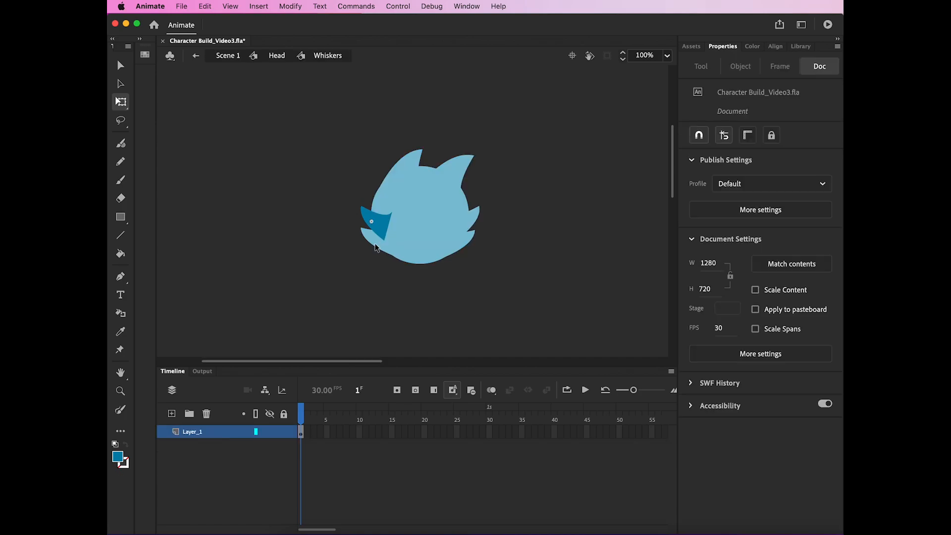
left_click(276, 56)
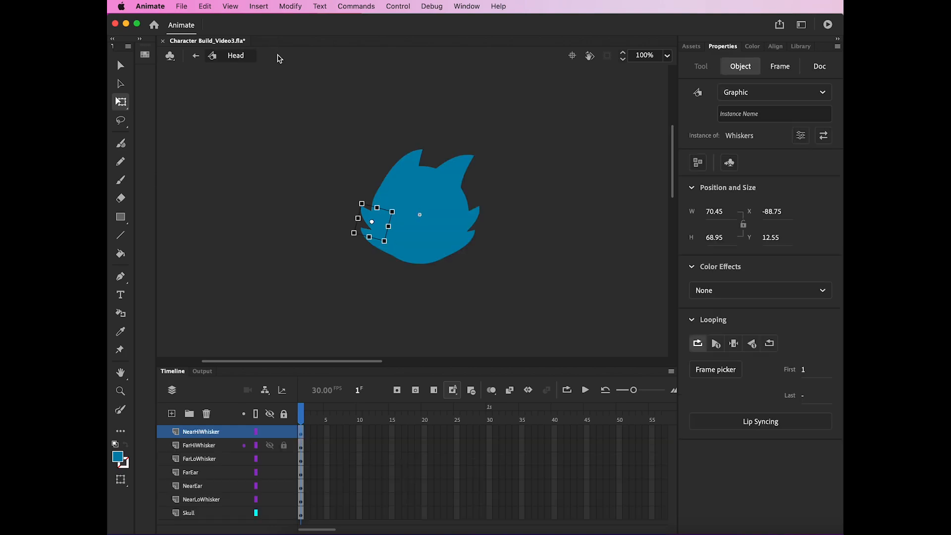
Step: Edit the Whiskers symbol from the near lower whisker, lengthen it by moving its tip slightly outward, and return to the Head symbol
left_click(384, 255)
left_click(382, 250)
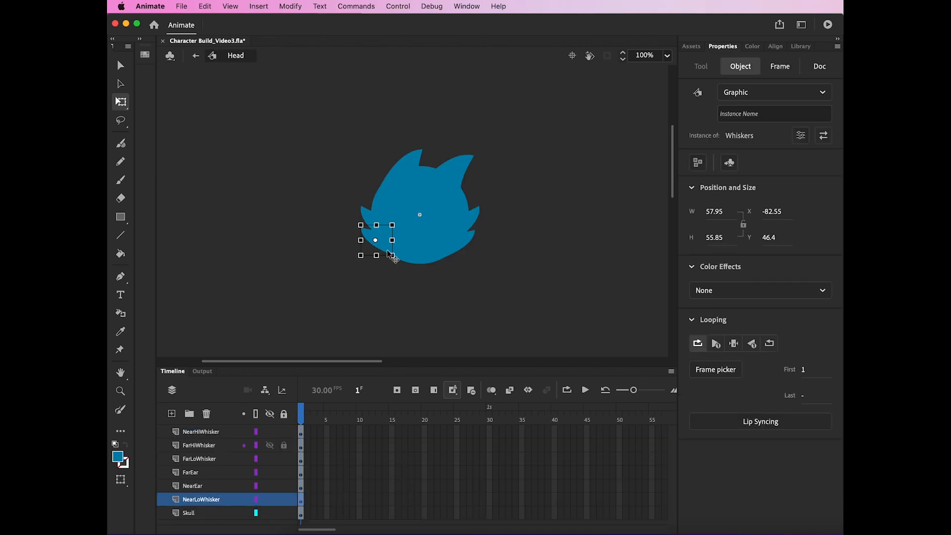
double_click(384, 253)
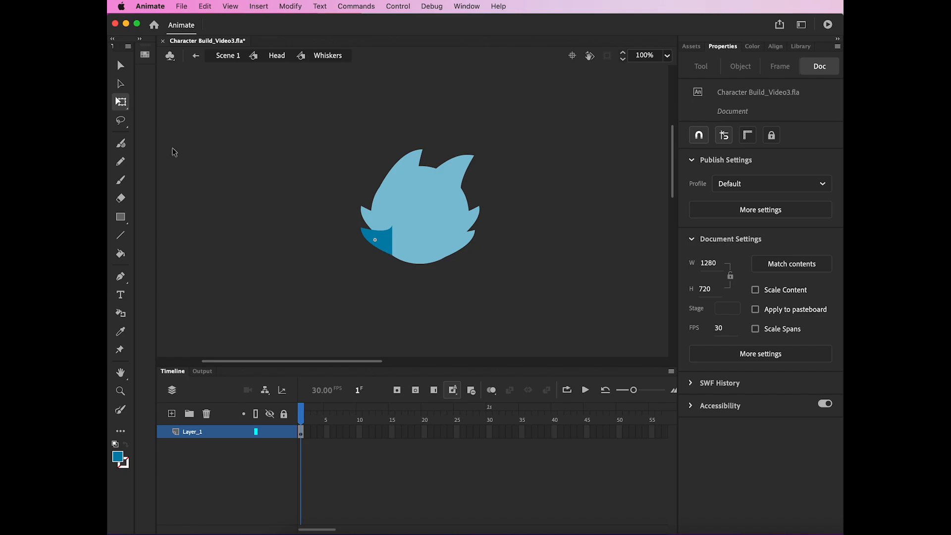
left_click(121, 83)
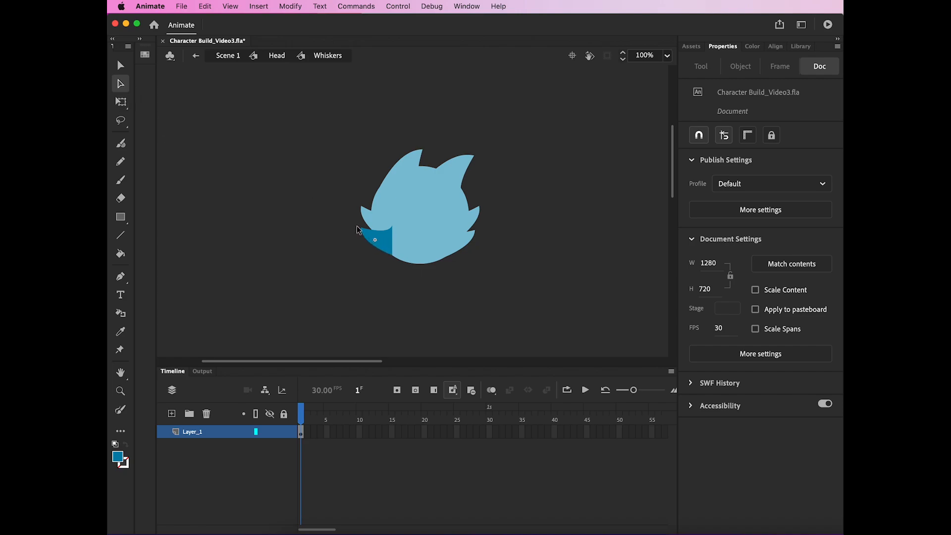
mouse_move(361, 227)
left_mouse_down()
mouse_move(359, 237)
mouse_move(366, 217)
mouse_move(373, 230)
mouse_move(348, 215)
mouse_move(350, 231)
mouse_move(364, 225)
mouse_move(359, 232)
mouse_move(353, 218)
mouse_move(359, 229)
left_mouse_up()
left_click(274, 59)
left_click(292, 162)
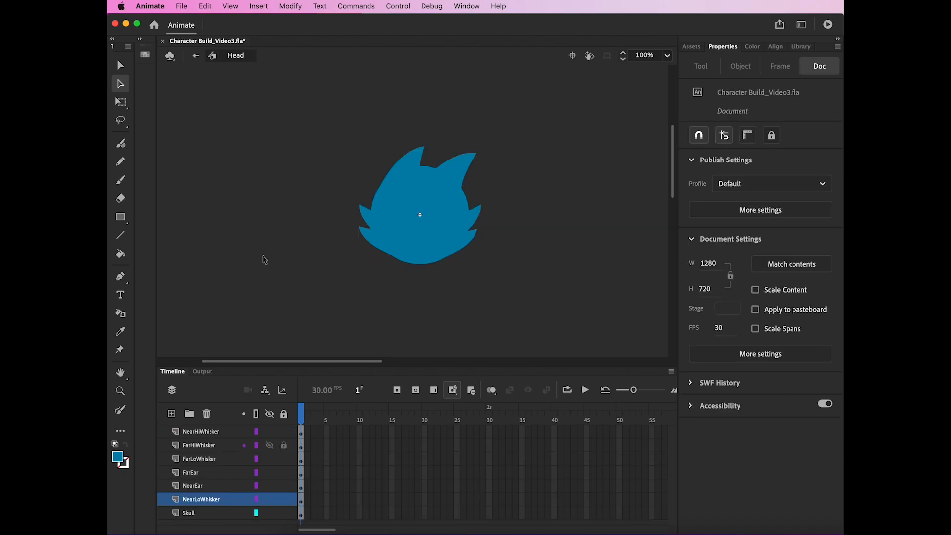
Step: Add a layer named Features and move it to the top of the Head symbol's layer stack
left_click(172, 415)
double_click(196, 500)
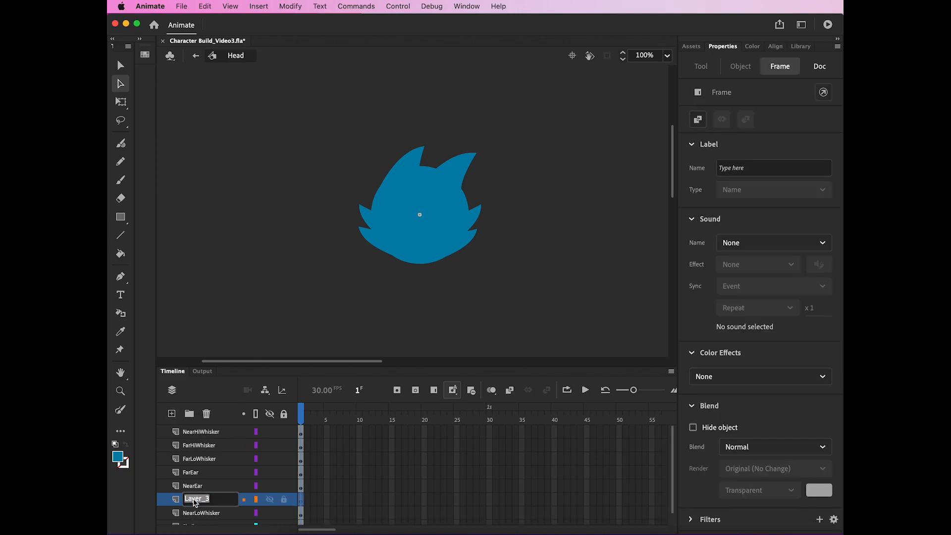
type("Features")
key("Return")
left_click_drag(194, 503, 197, 431)
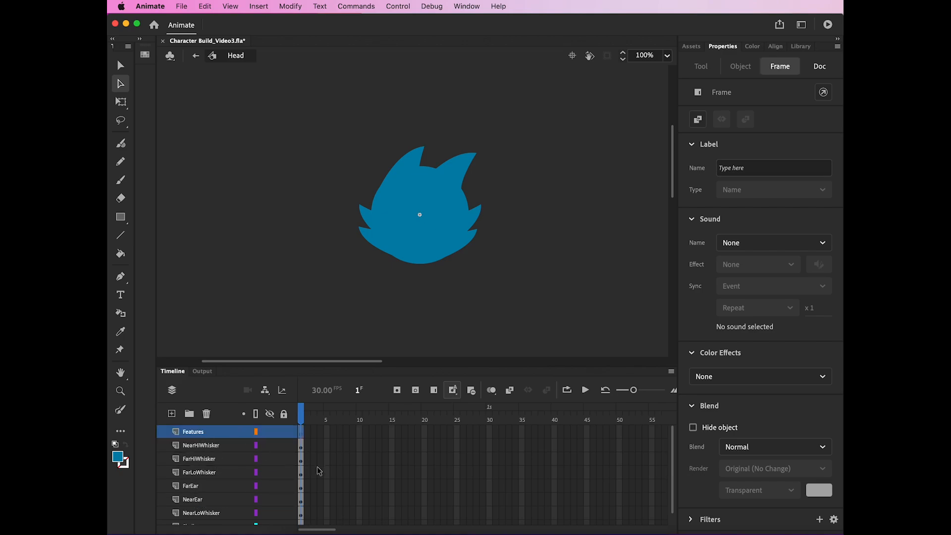
scroll(220, 457, "down", 1)
scroll(216, 465, "up", 1)
Step: Activate the Oval tool and set its fill to the bright blue swatch #029AC9
left_click(121, 218)
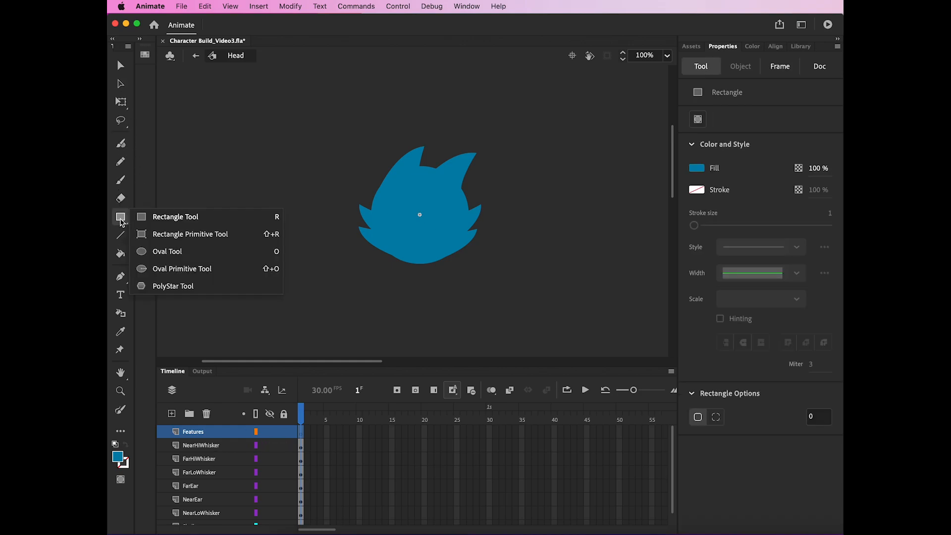
left_click(181, 254)
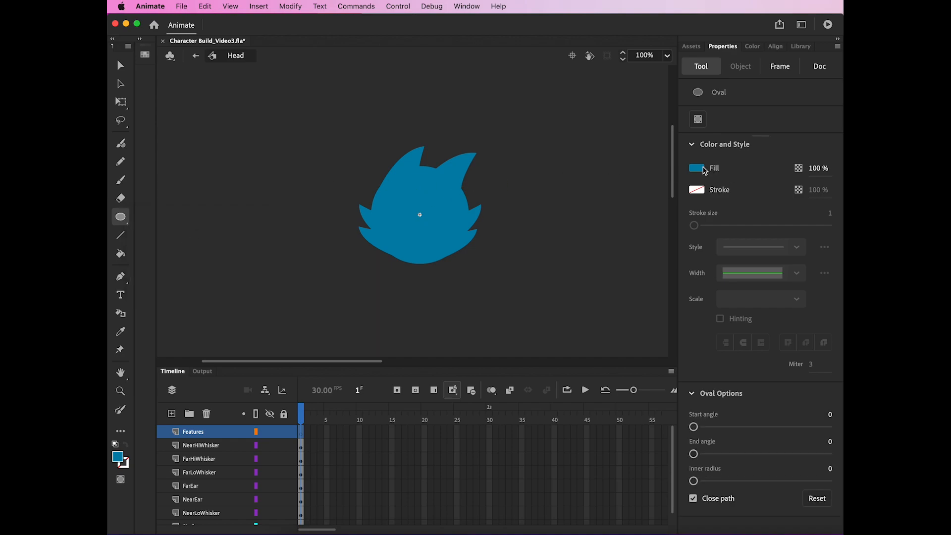
left_click(698, 169)
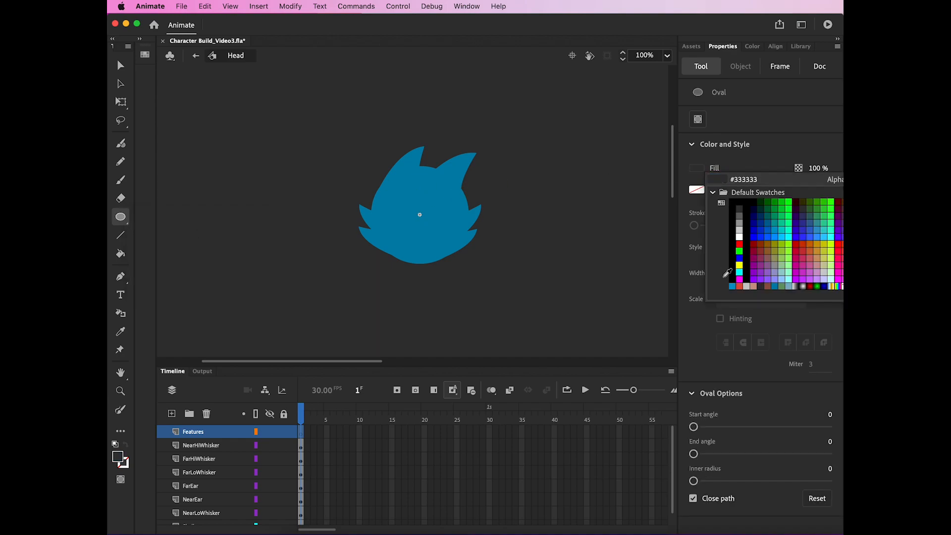
left_click(746, 179)
type("404040")
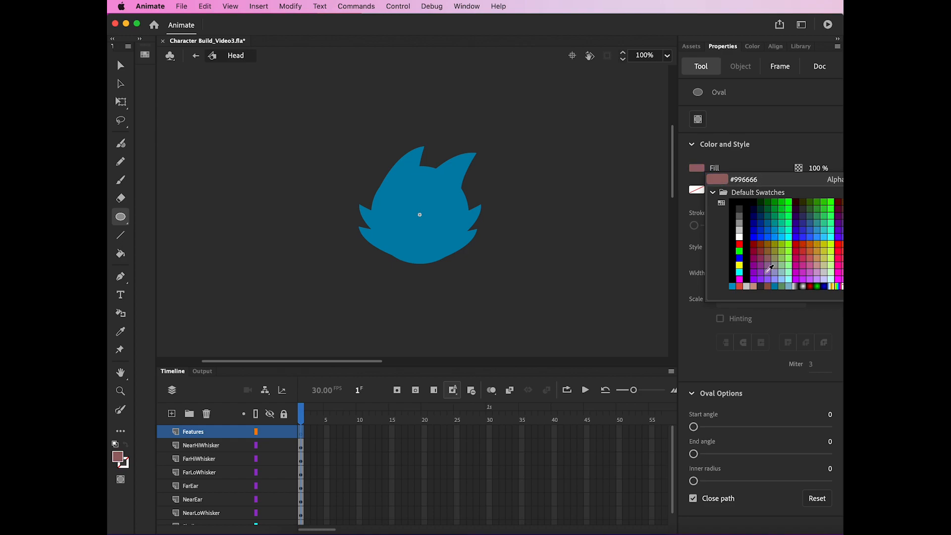
left_click(733, 286)
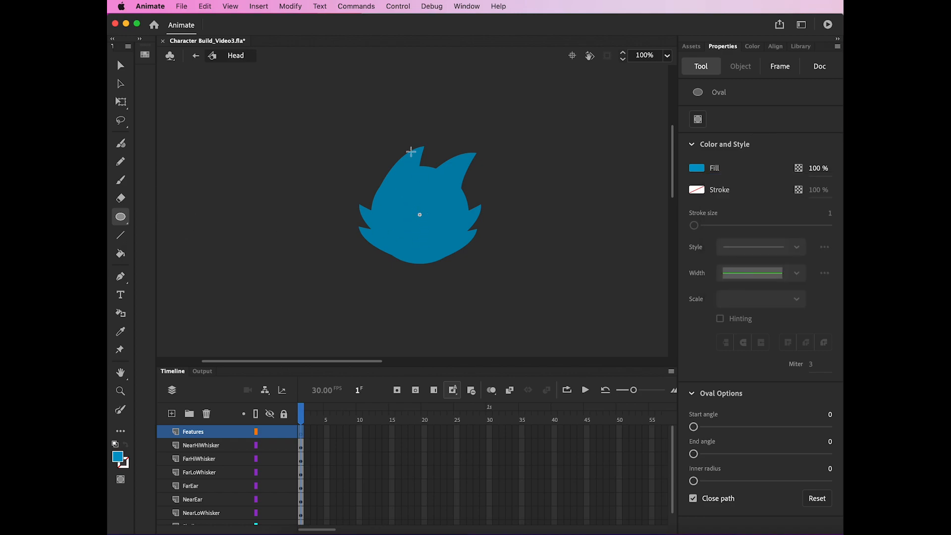
Step: Return to Scene 1 and open the Head symbol for editing in place beside the reference artwork
left_click(195, 58)
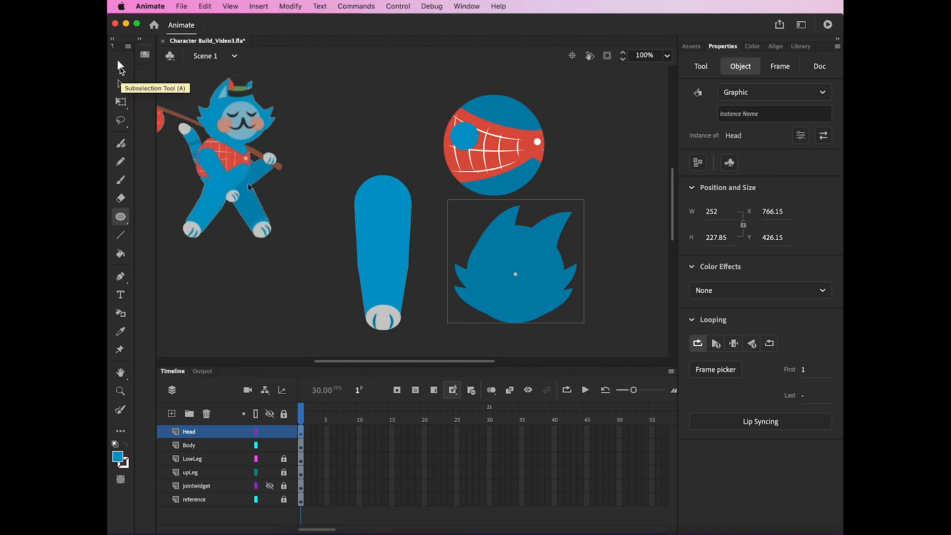
left_click(121, 101)
double_click(530, 287)
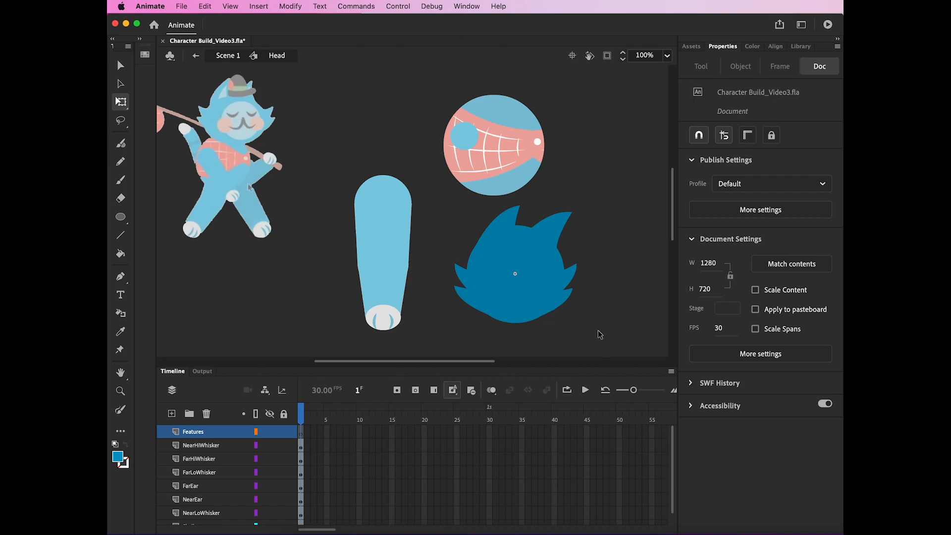
Step: Draw a circle about 123 by 123 with a muted light blue fill on the Features layer, from the head's centre
left_click(120, 217)
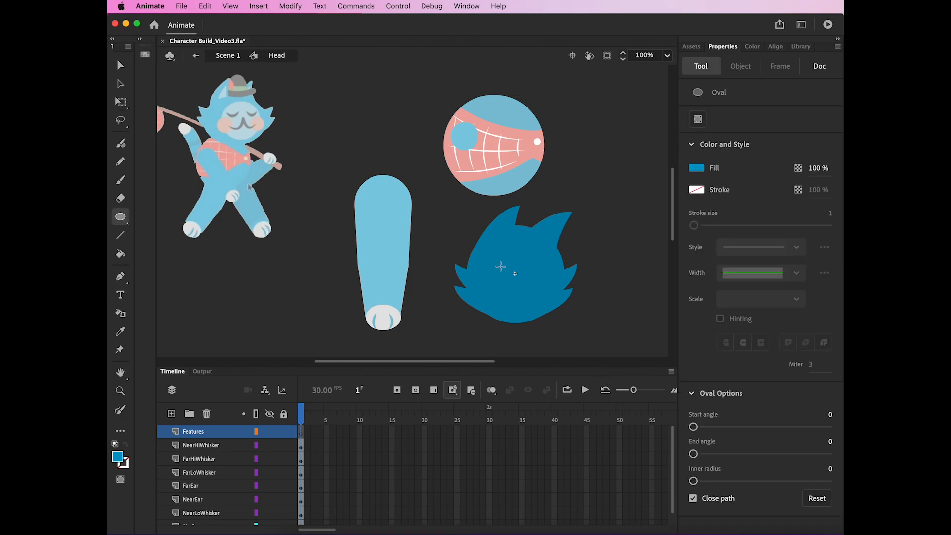
left_click(697, 171)
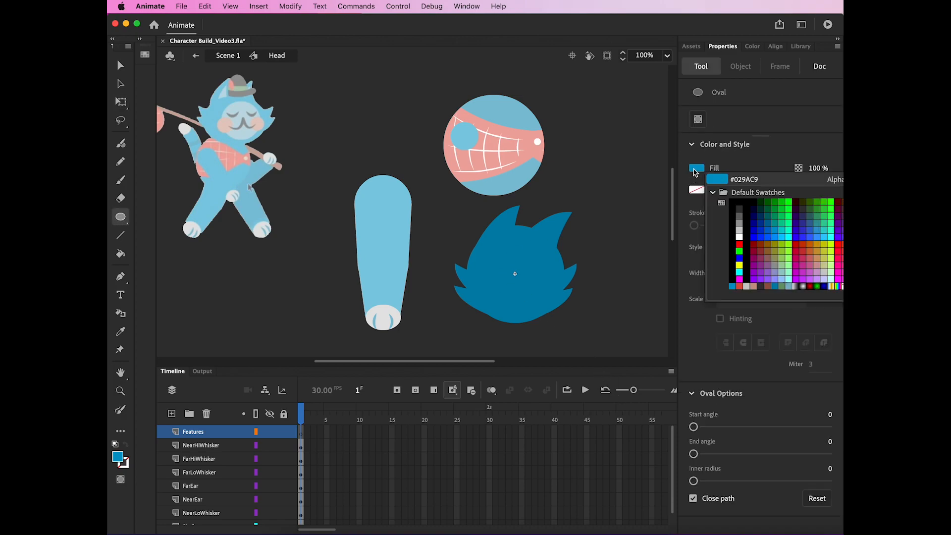
left_click(732, 287)
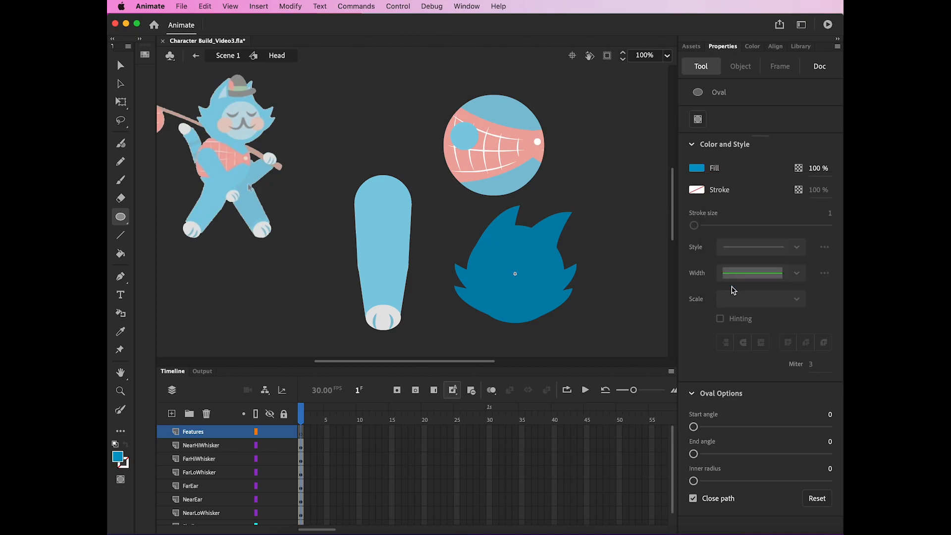
left_click(698, 171)
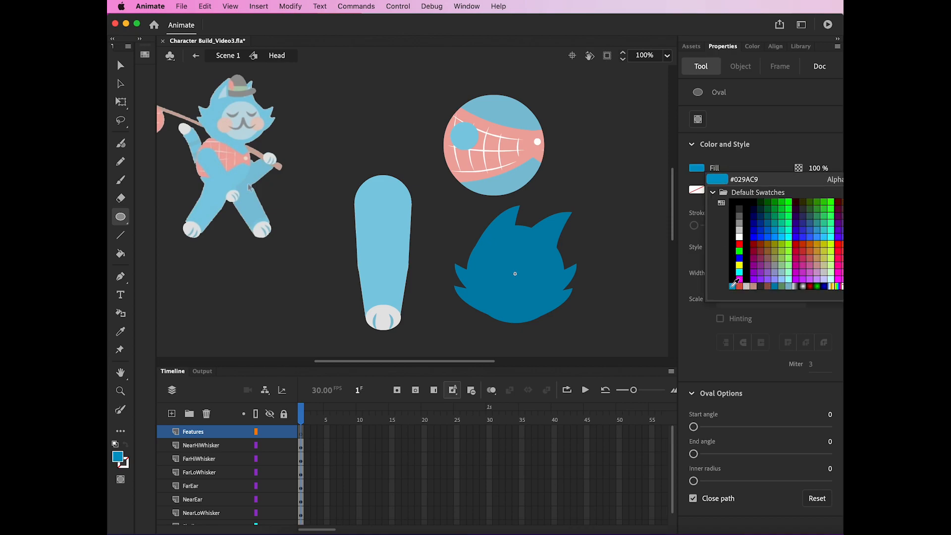
left_click(788, 285)
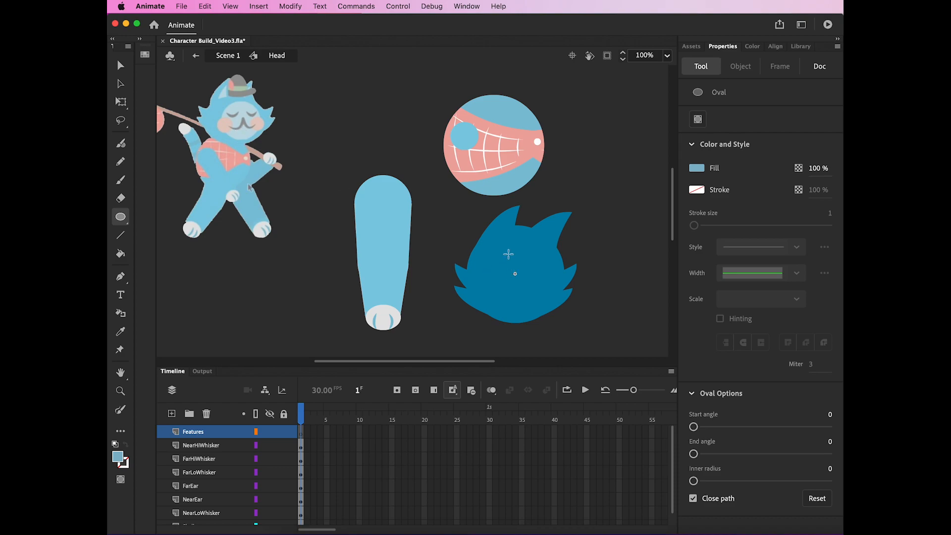
left_click_drag(514, 273, 584, 340)
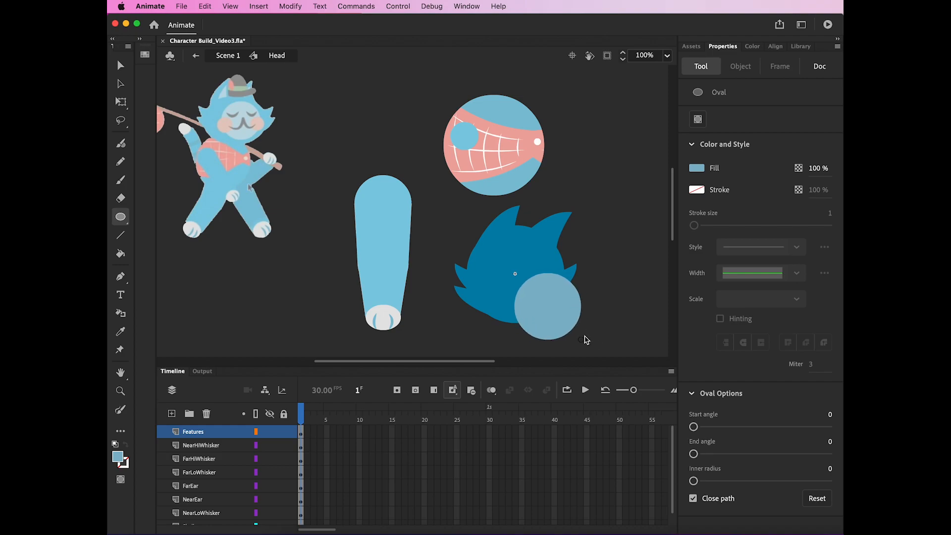
Step: Move the light blue face circle onto the middle of the skull, at X -45 and Y -53.55
left_click(120, 102)
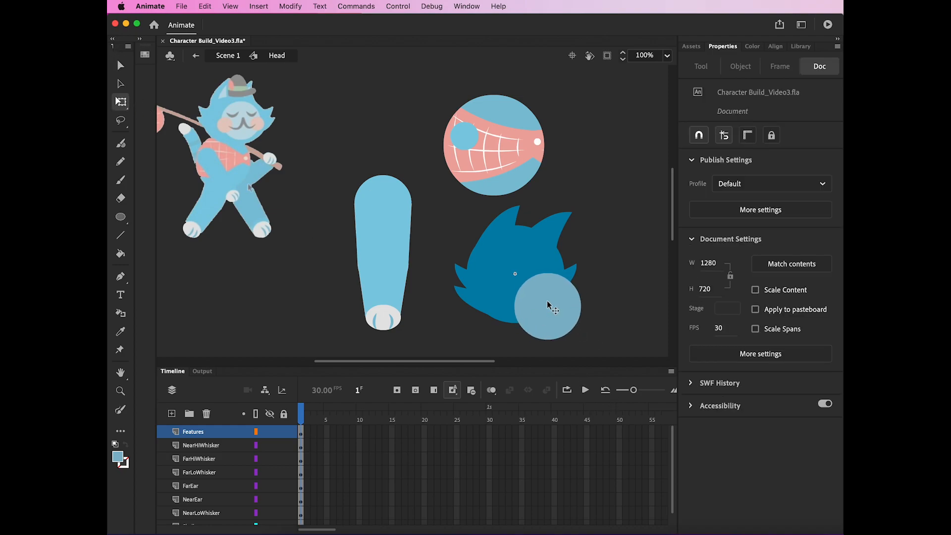
left_click_drag(565, 317, 544, 296)
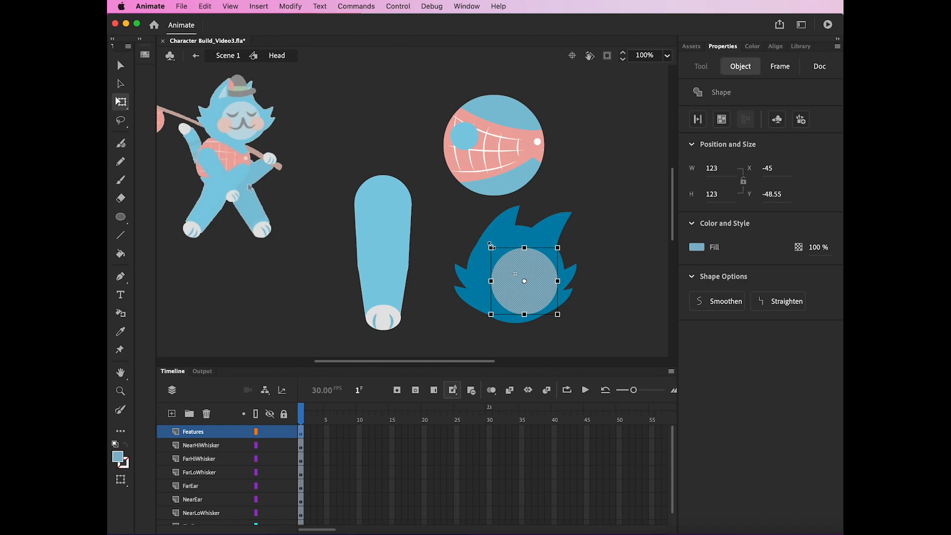
left_click_drag(490, 247, 487, 244)
left_click(624, 265)
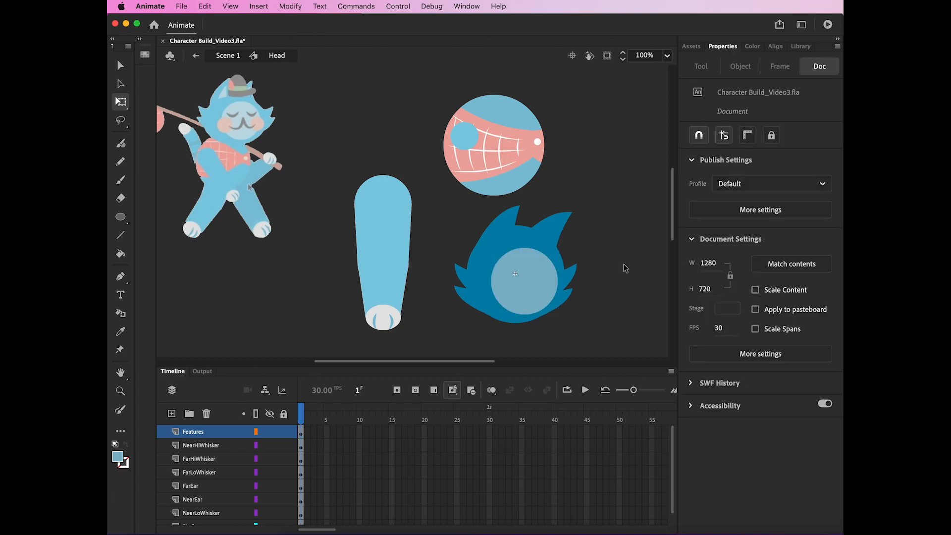
left_click(539, 290)
key("Up")
key("Up")
key("Up")
key("Up")
key("Up")
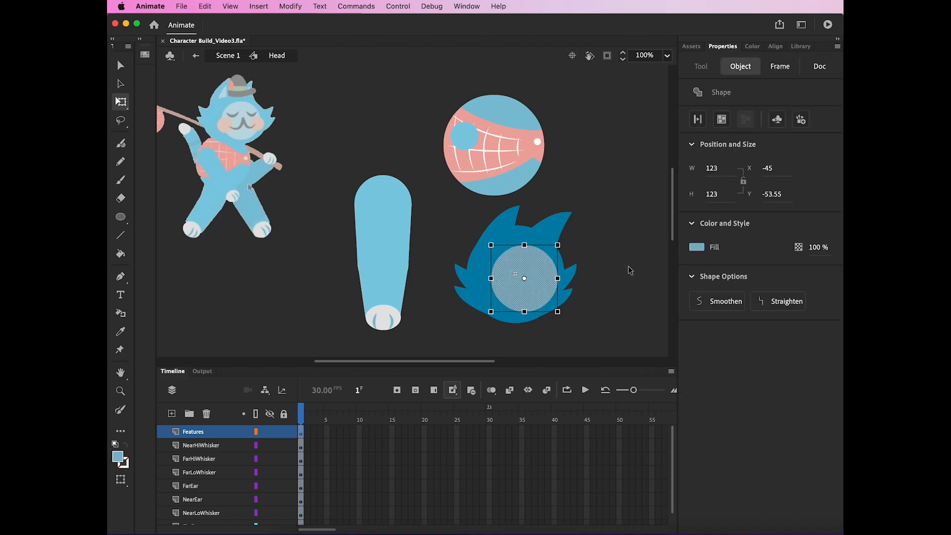
left_click(629, 269)
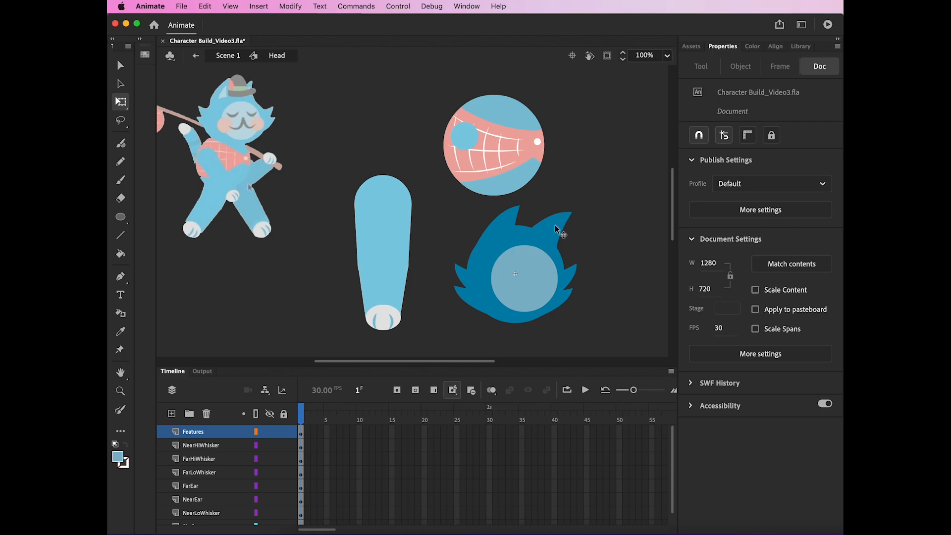
Step: Convert the light blue face circle into a graphic symbol named Features
left_click(533, 291)
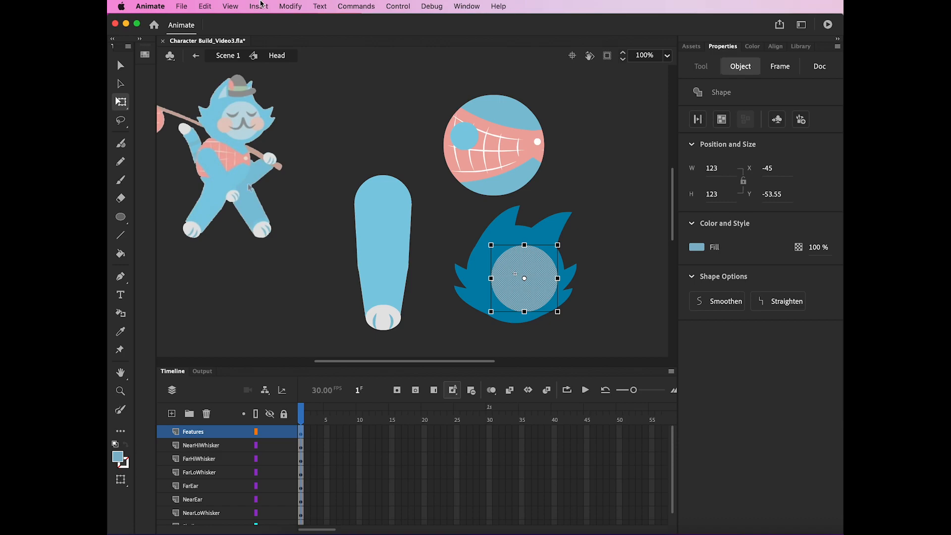
left_click(288, 4)
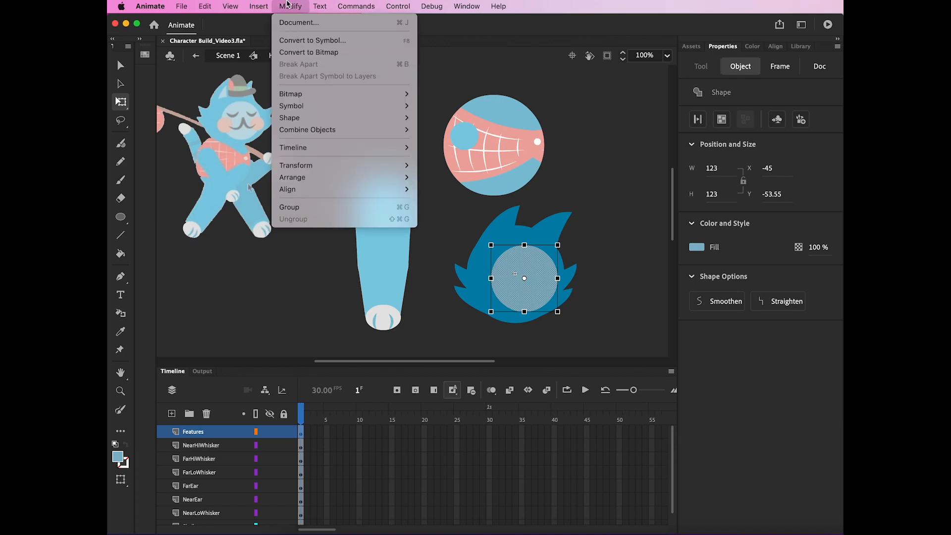
left_click(304, 44)
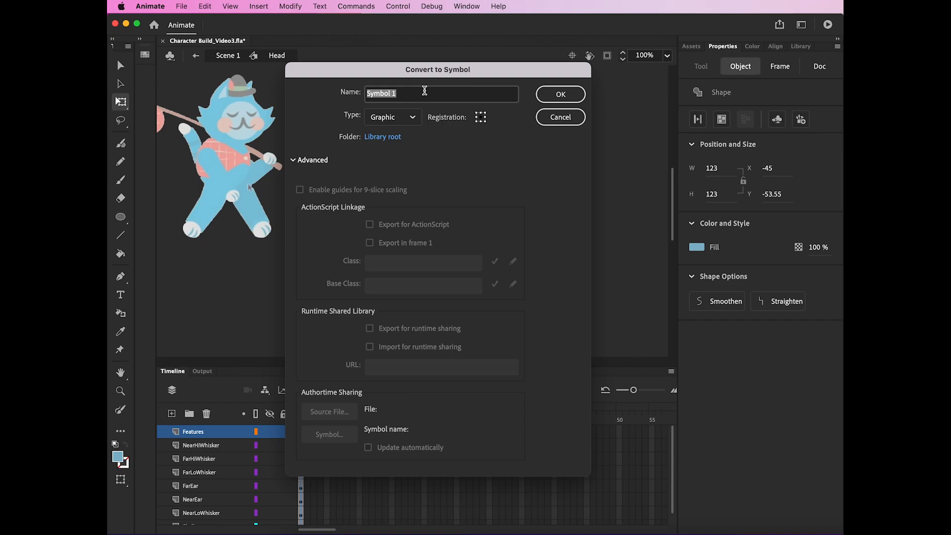
type("Features")
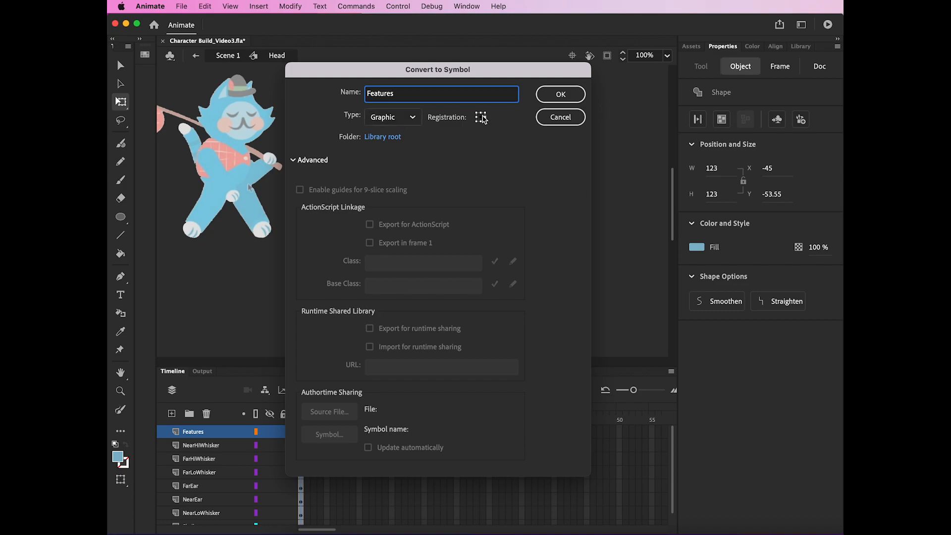
left_click(556, 100)
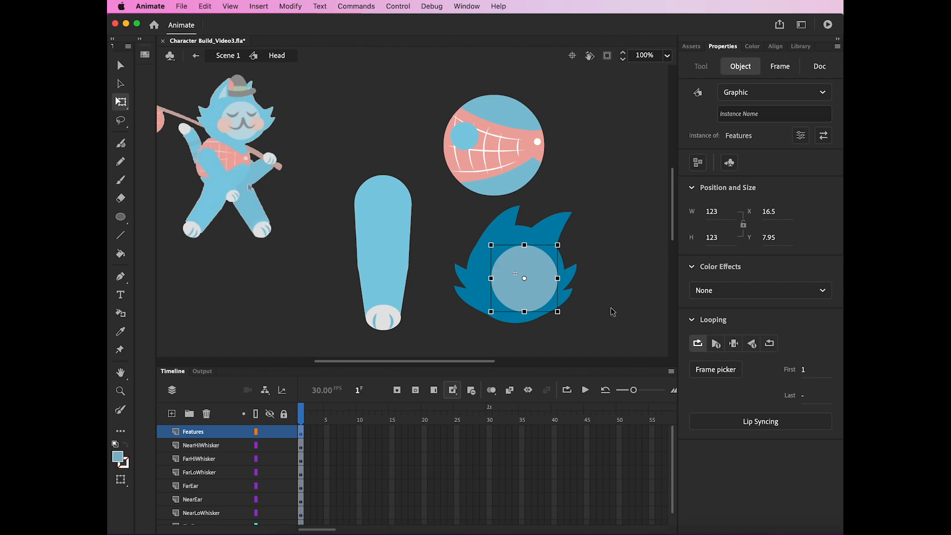
Step: Open the Features symbol for editing in place and rename its layer Face
double_click(540, 285)
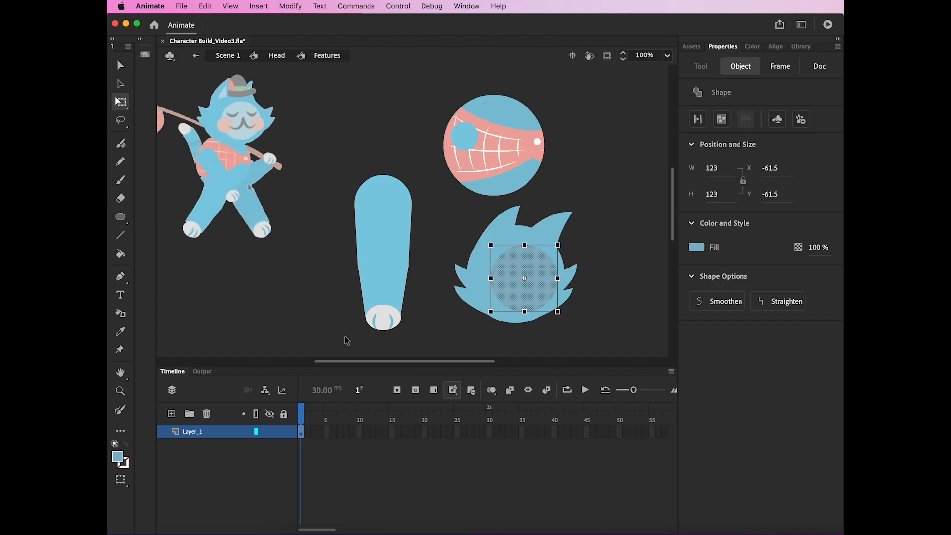
double_click(193, 432)
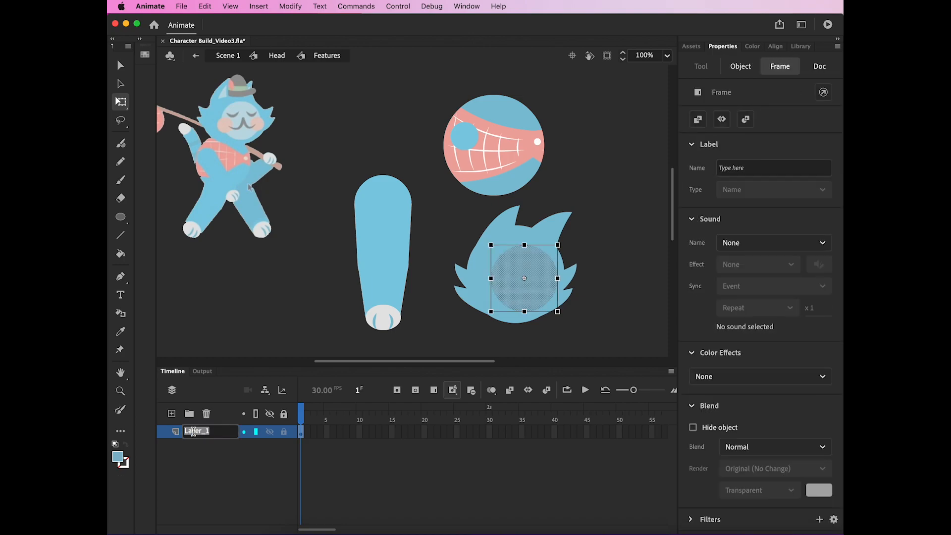
type("Face")
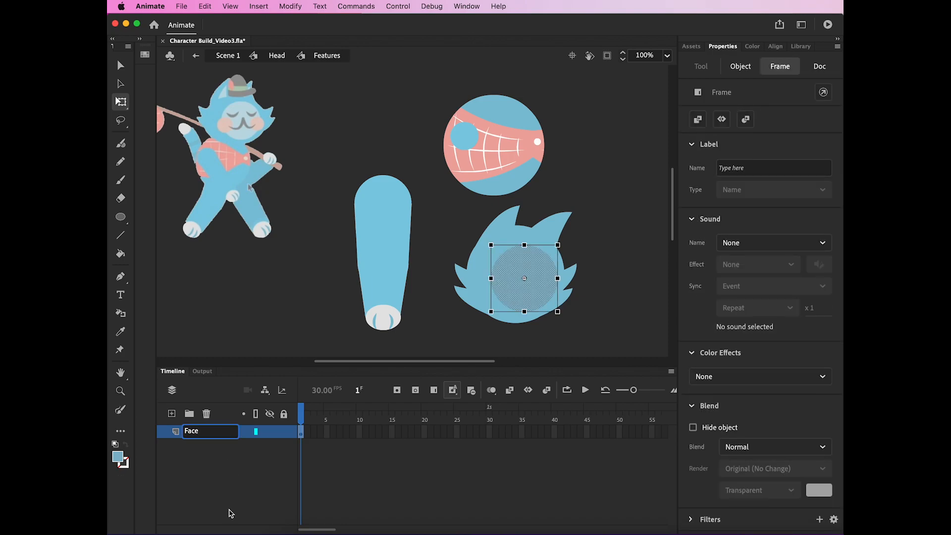
left_click(252, 478)
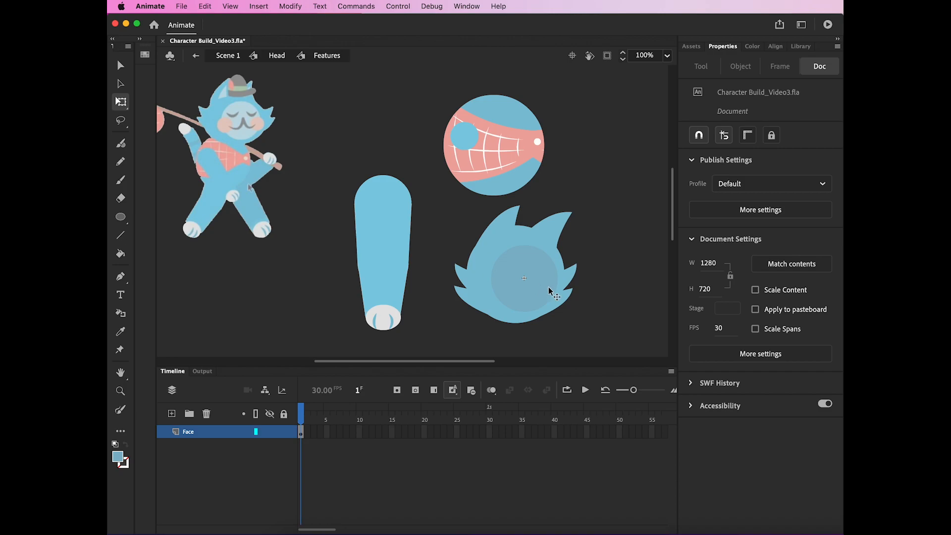
Step: Add a new layer named NearCheek above the Face layer
left_click(171, 414)
double_click(191, 431)
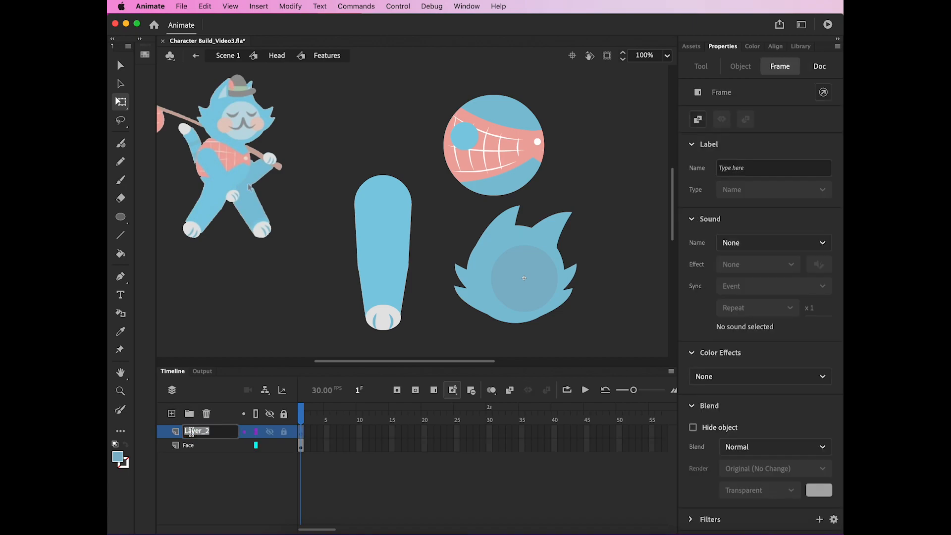
type("NearCheek")
key("Return")
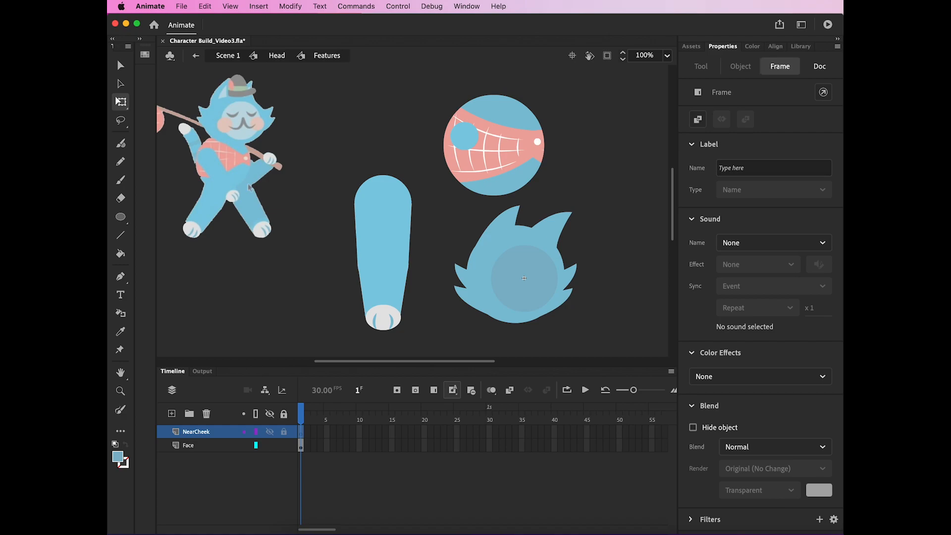
Step: Draw a circle about 53 by 53 with a dusty pink-brown fill on the NearCheek layer, over the face circle's lower left part
left_click(121, 218)
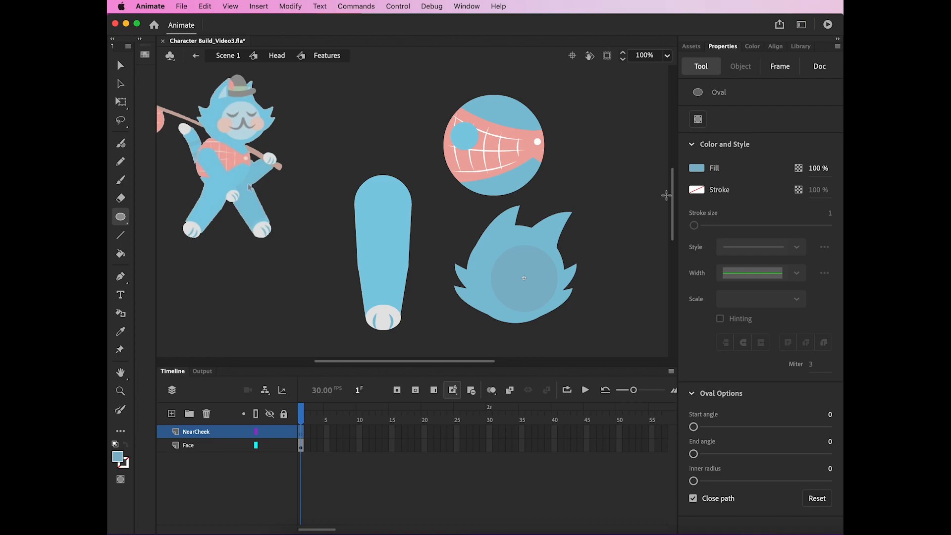
left_click(697, 168)
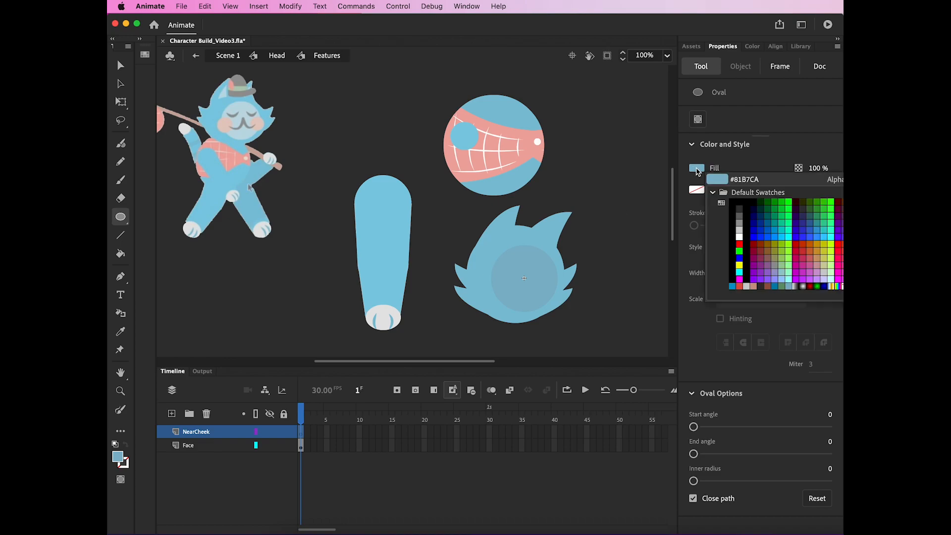
left_click(743, 288)
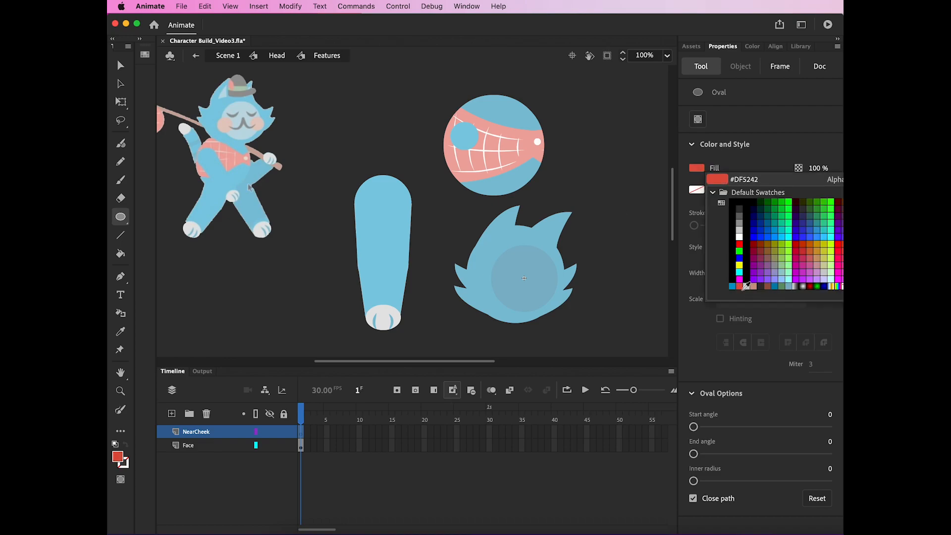
left_click(753, 286)
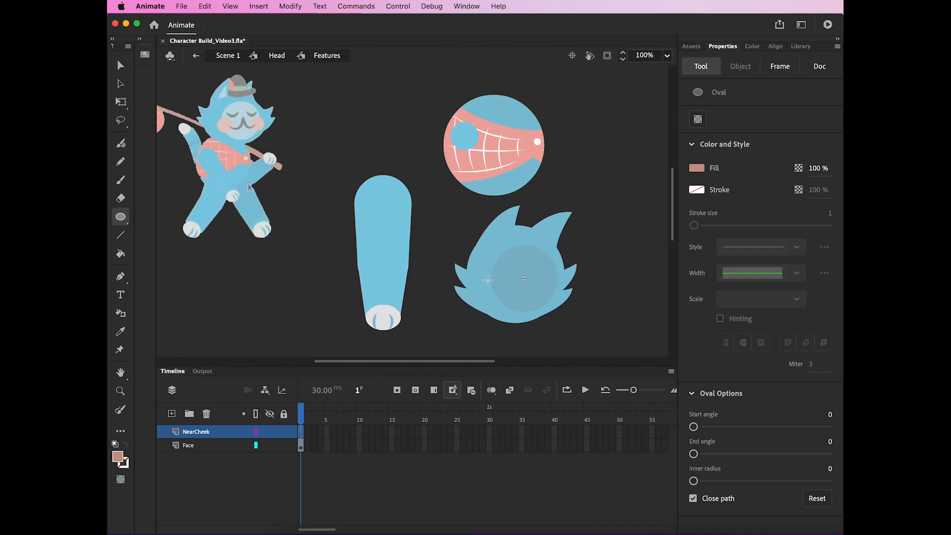
left_click_drag(492, 275, 520, 305)
Step: Move the cheek circle onto the left edge of the face circle, at X -76.2 and Y -17.6
left_click(121, 101)
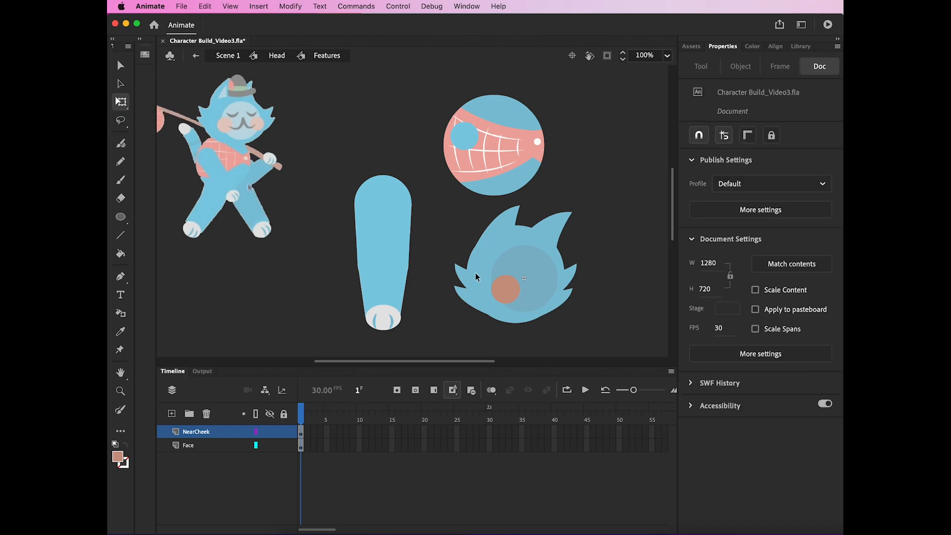
left_click_drag(516, 292, 503, 287)
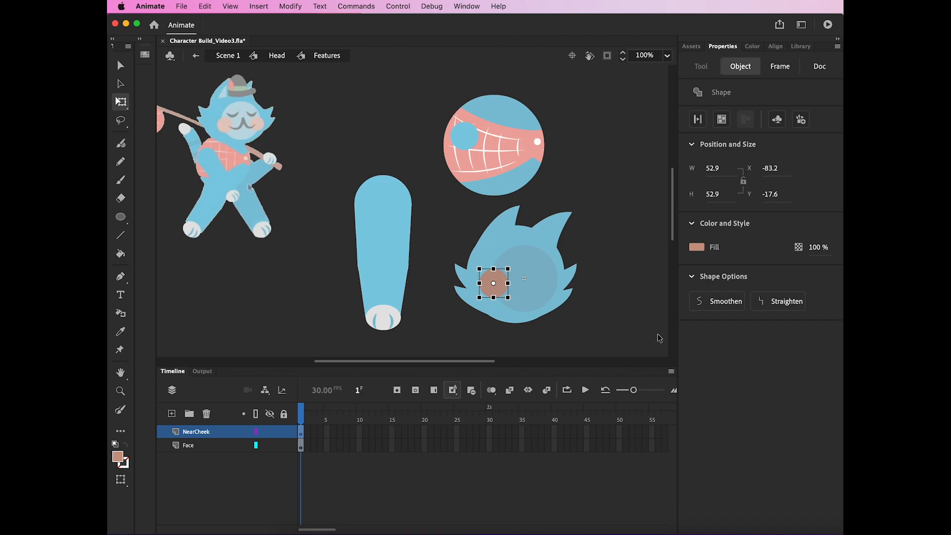
left_click(584, 330)
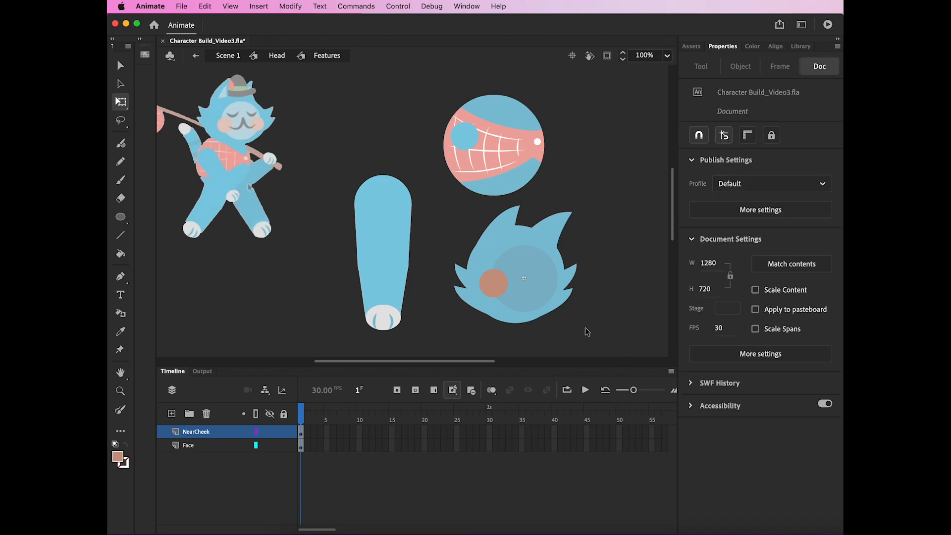
left_click(492, 282)
left_click_drag(502, 290, 506, 290)
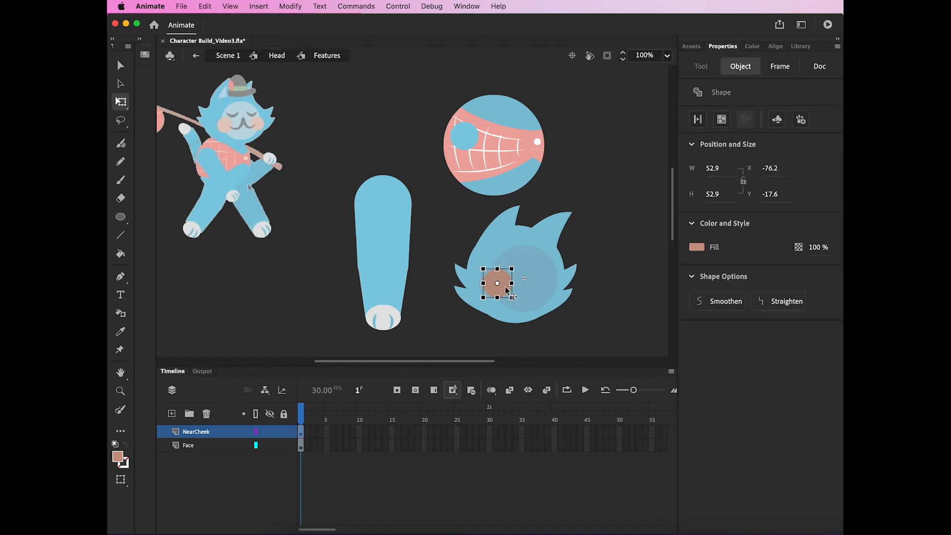
left_click(646, 302)
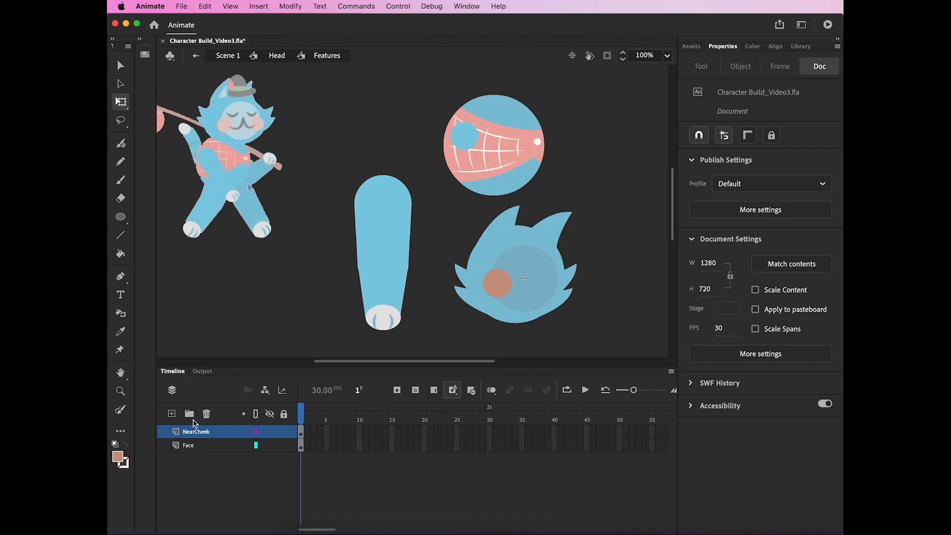
Step: Add a new layer named FarCheek above the NearCheek layer
left_click(171, 414)
double_click(189, 431)
key("Escape")
key("r")
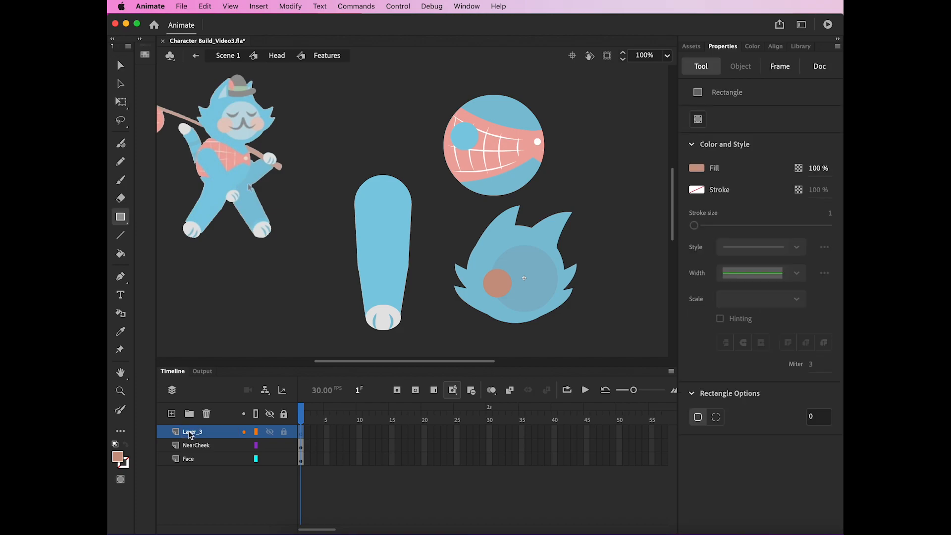
double_click(190, 435)
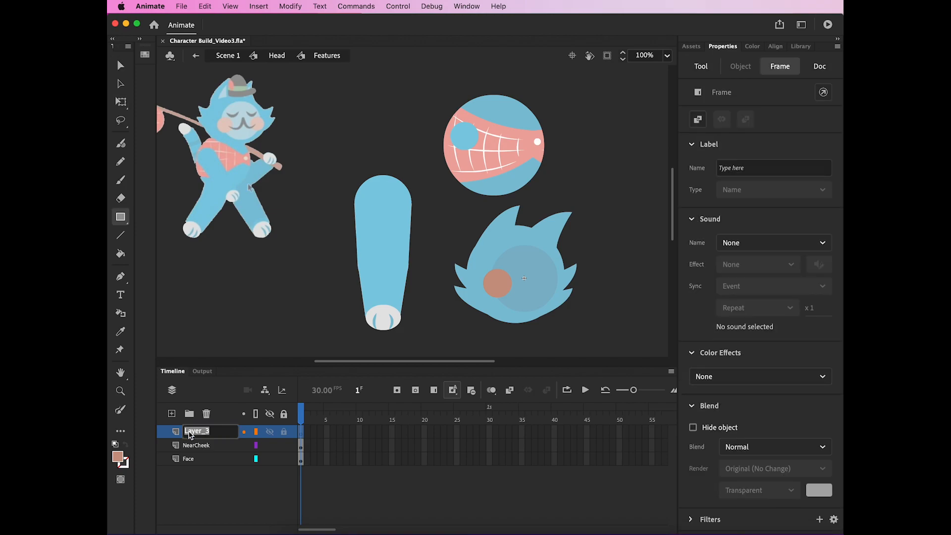
type("FarCheek")
key("Return")
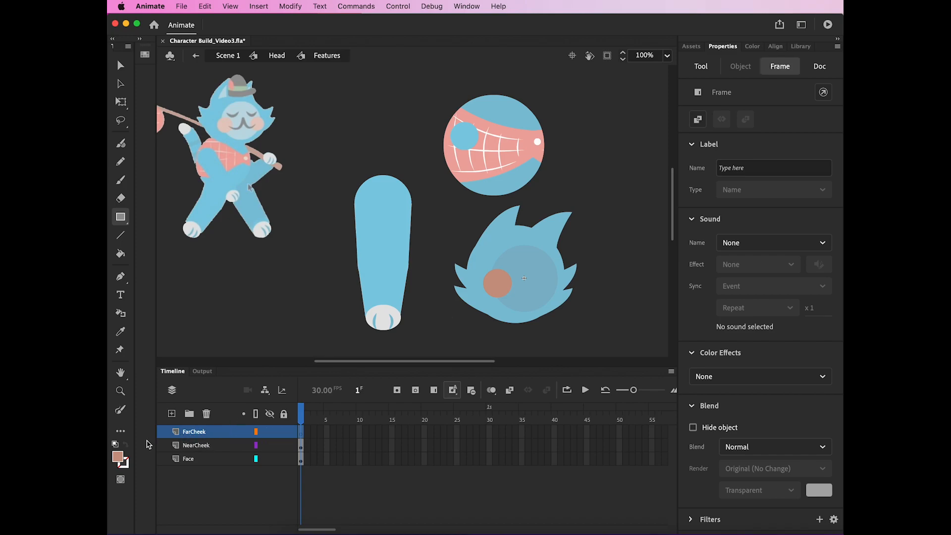
Step: Copy the near cheek circle onto the FarCheek layer and place it at the face's right edge, about X 20.55 and Y -17.6
left_click(213, 445)
left_click(121, 101)
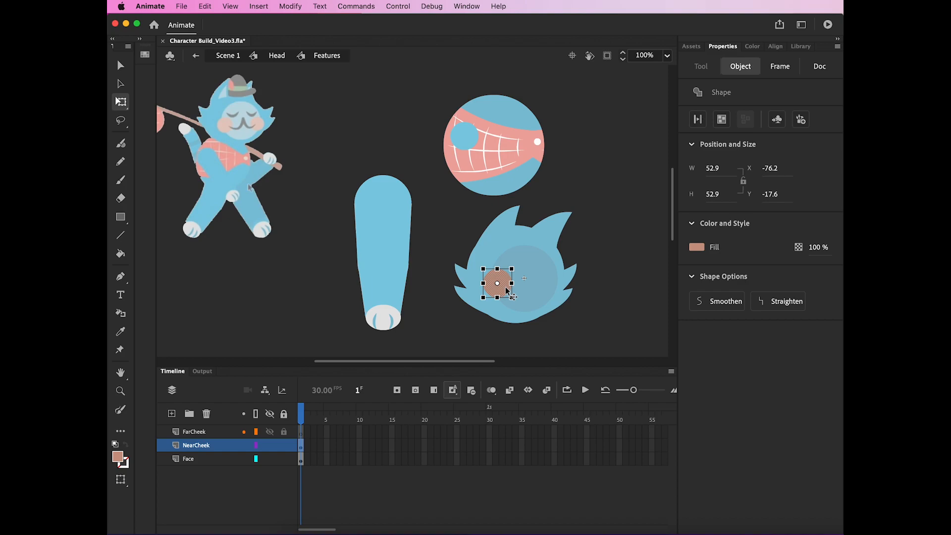
left_click(602, 320)
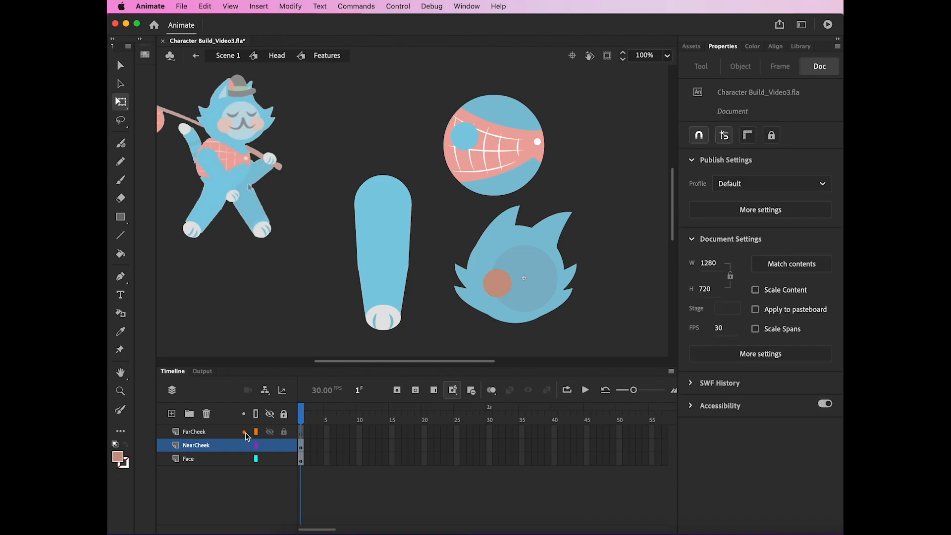
left_click(208, 436)
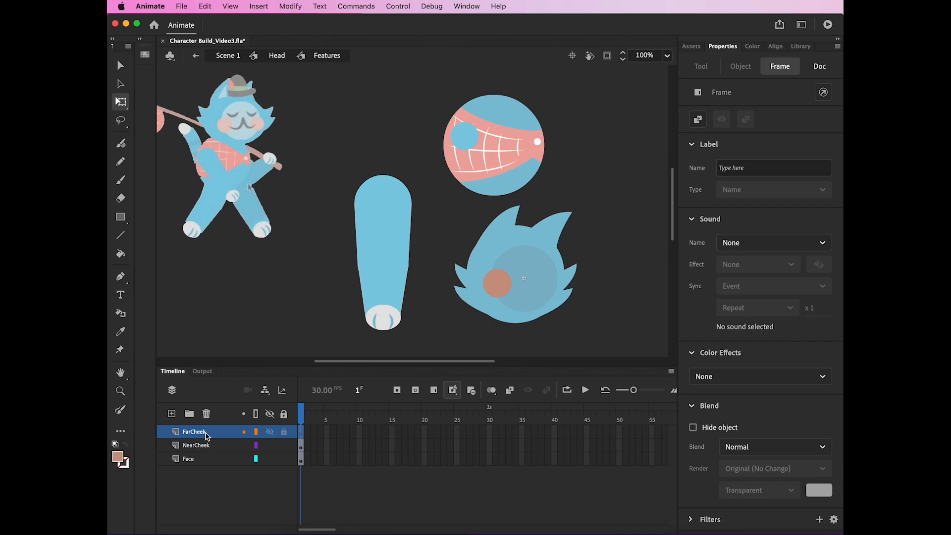
key("super+v")
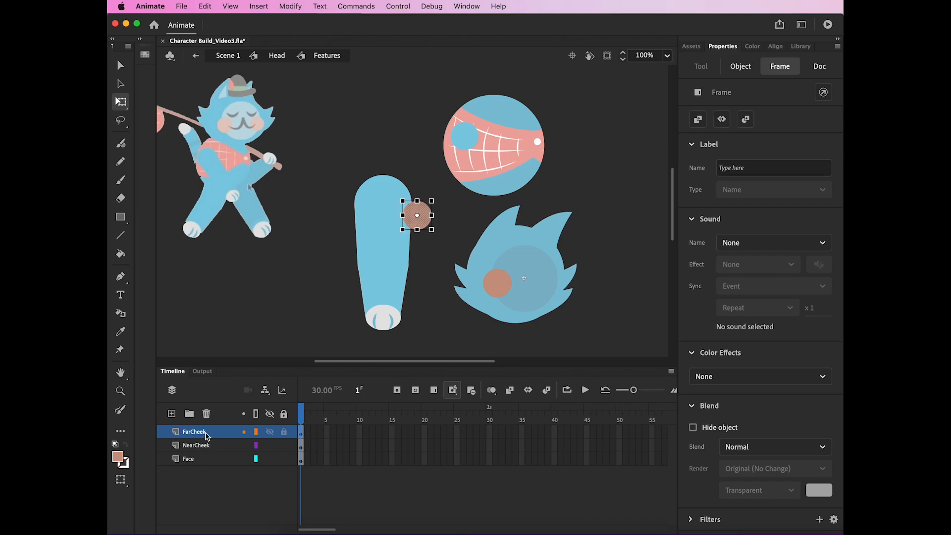
left_click_drag(425, 227, 553, 291)
left_click_drag(554, 293, 556, 292)
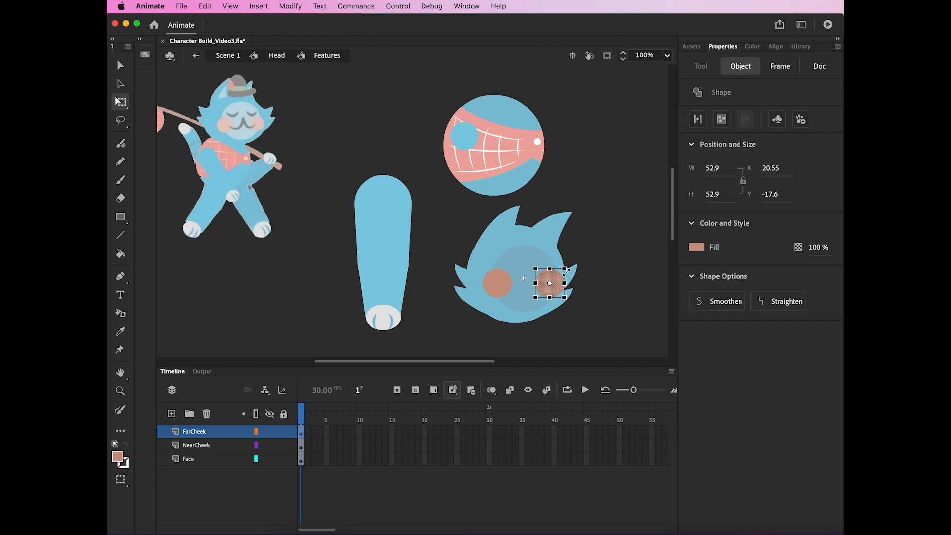
Step: Scale the far cheek down to about 48.9 by 48.9 and shift it to X 20.5 and Y -16.6
left_click_drag(566, 269, 568, 268)
left_click(619, 302)
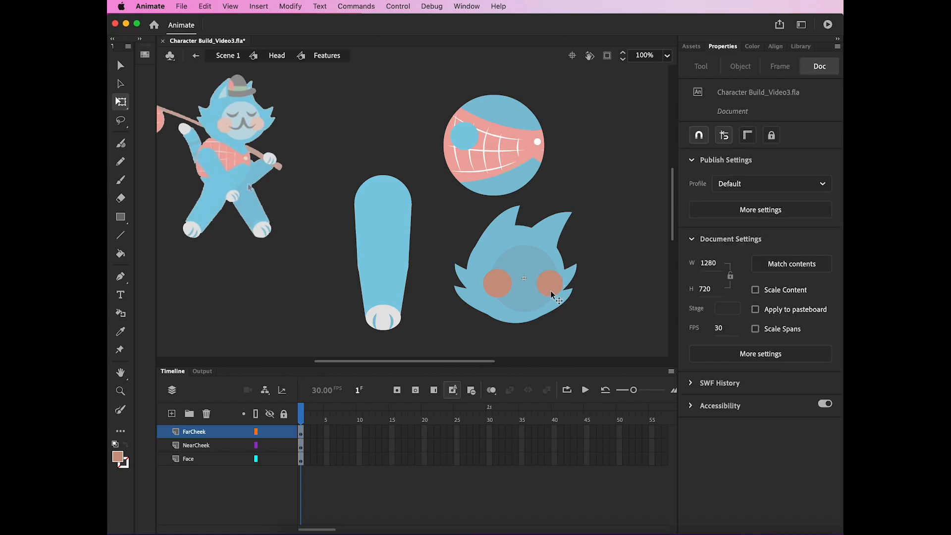
left_click(555, 291)
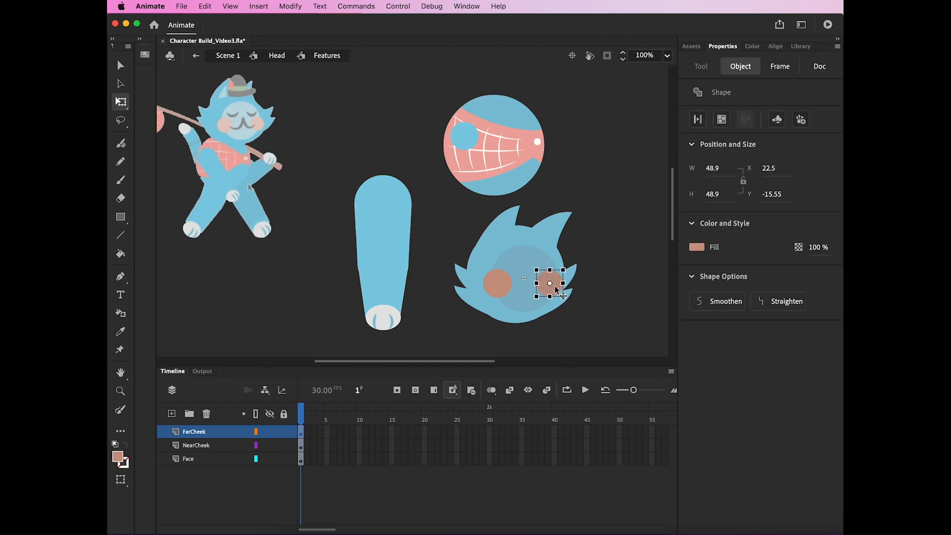
left_click_drag(557, 288, 555, 285)
key("Up")
key("Up")
key("Up")
key("Up")
left_click(616, 307)
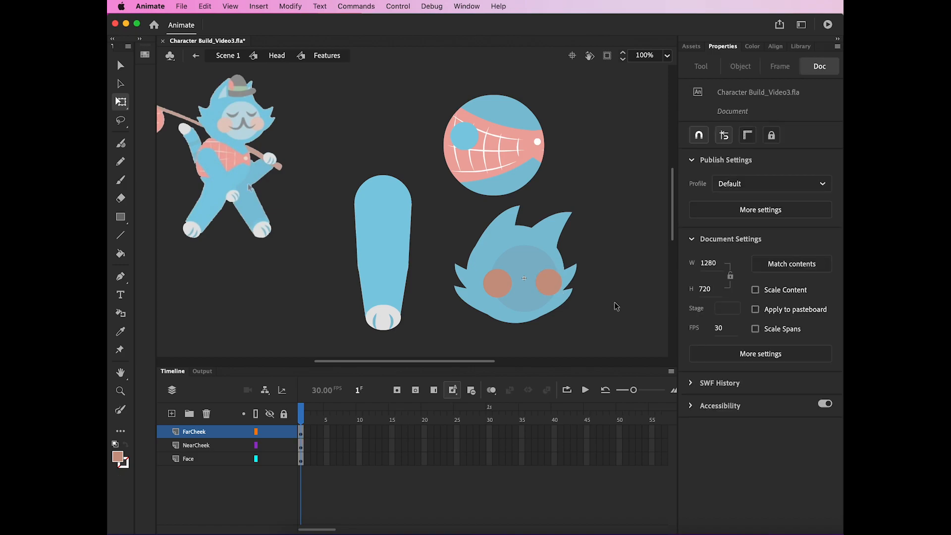
left_click(554, 287)
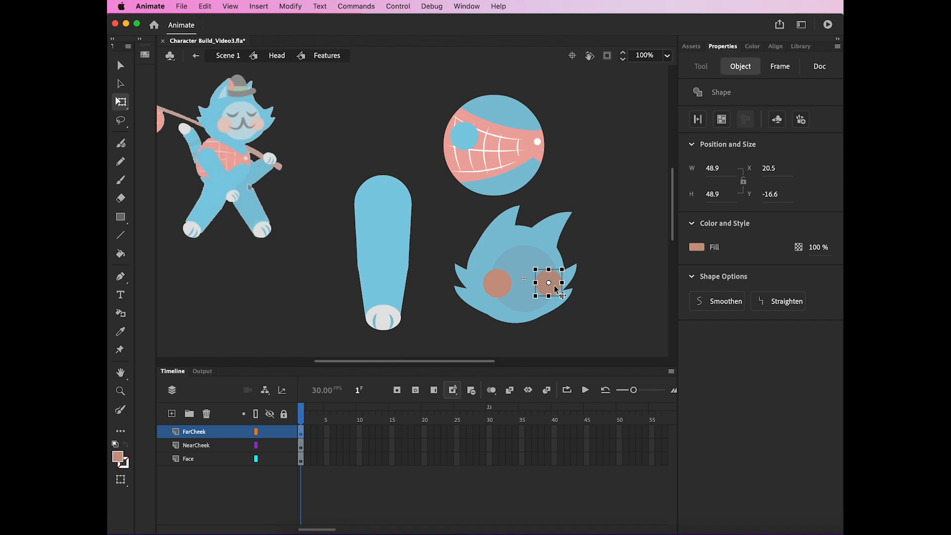
left_click(612, 293)
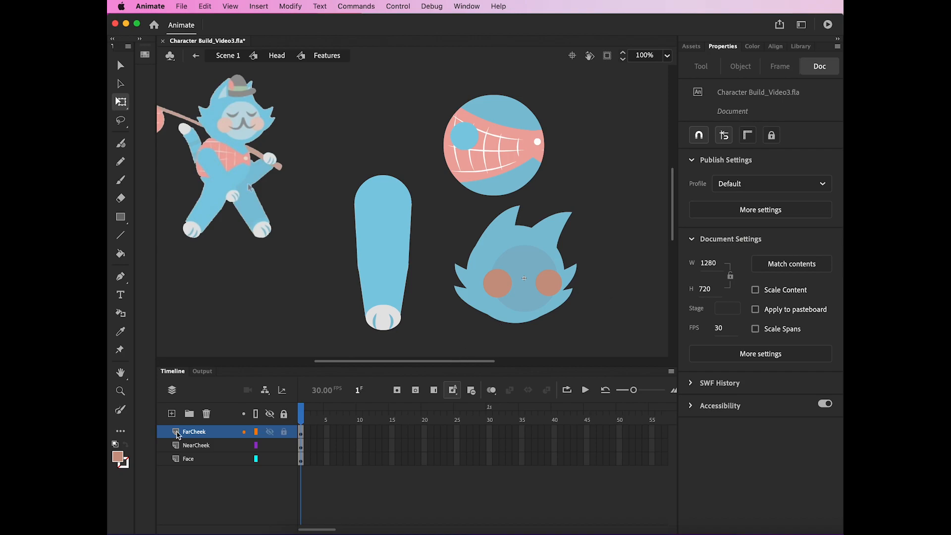
Step: Add a new layer named Mouth above the FarCheek layer and activate the Pencil tool
left_click(171, 414)
double_click(193, 432)
type("M")
key("Return")
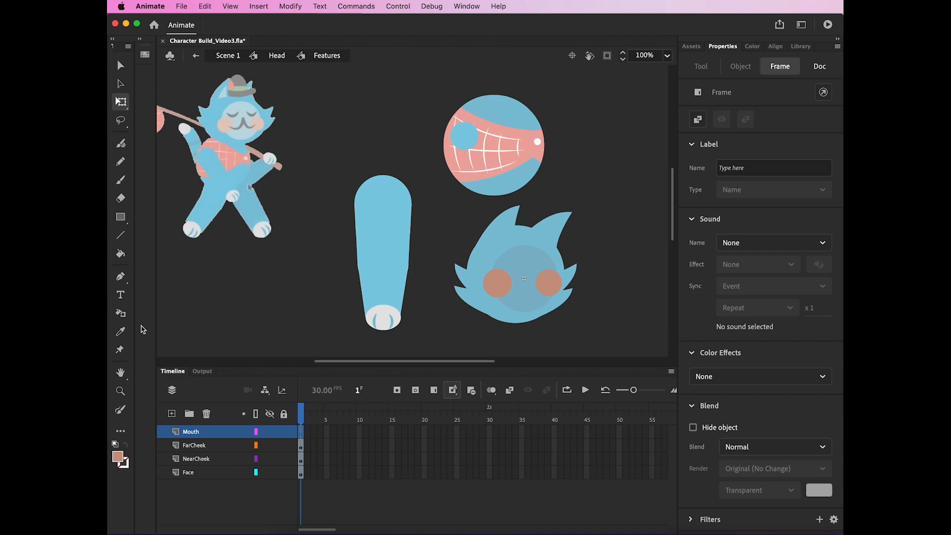
left_click(121, 163)
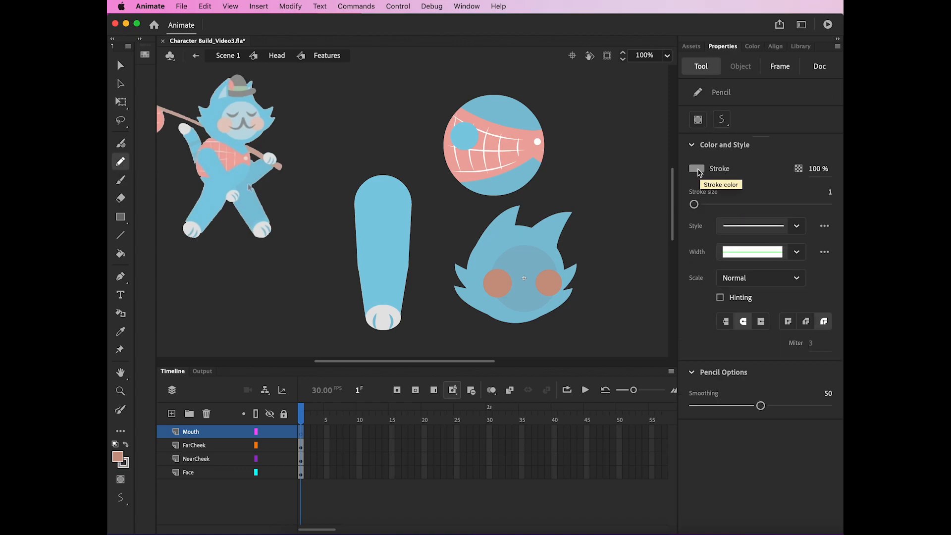
Step: Set the pencil stroke to black #000000, size 12, with the width profile that tapers from thick to a point
left_click(697, 170)
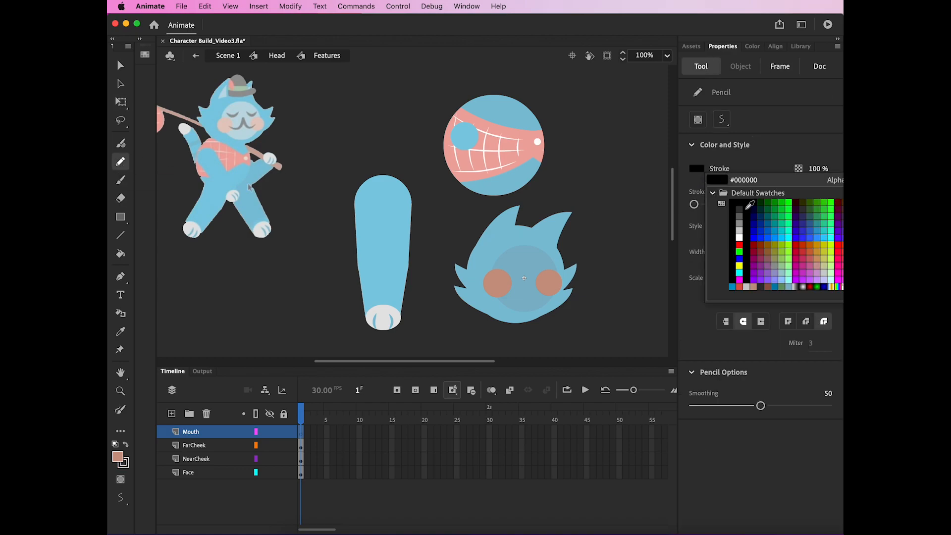
left_click(739, 202)
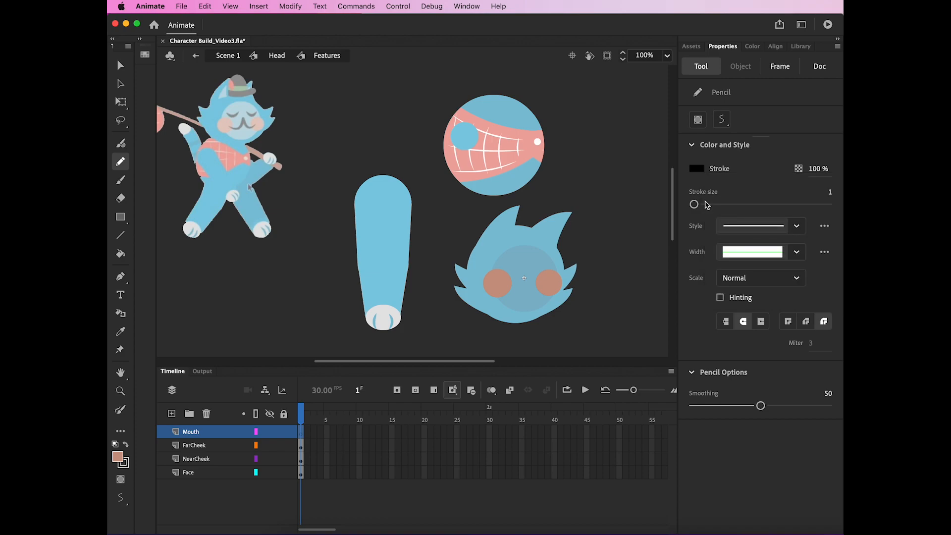
left_click_drag(694, 204, 701, 206)
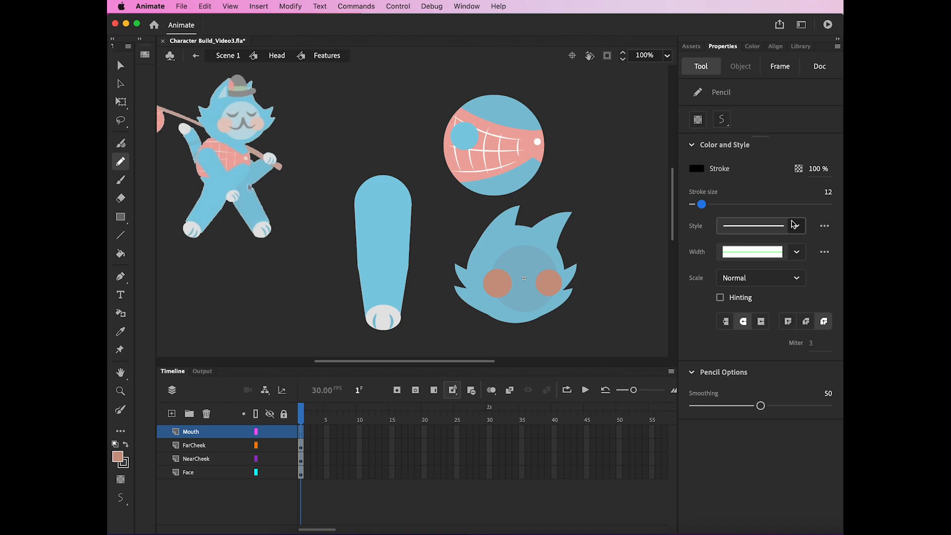
left_click(796, 227)
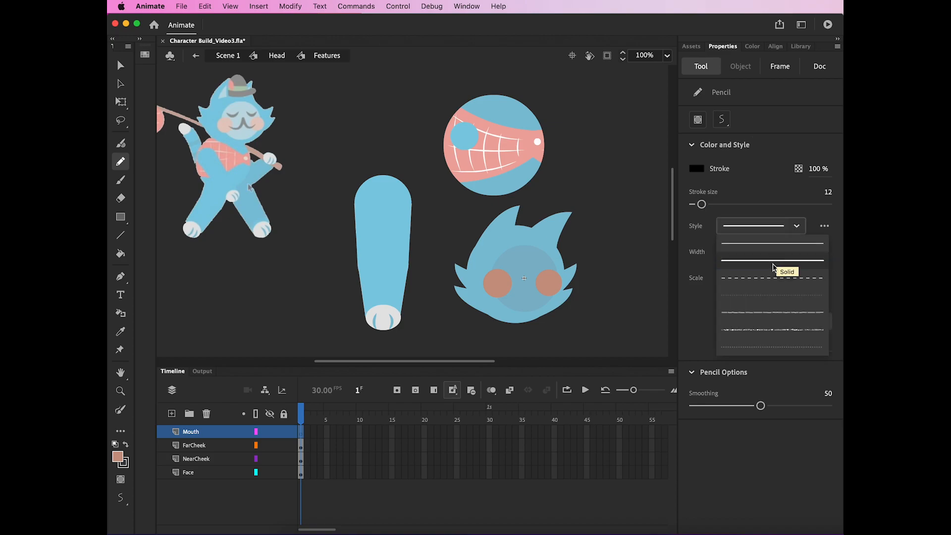
left_click(796, 226)
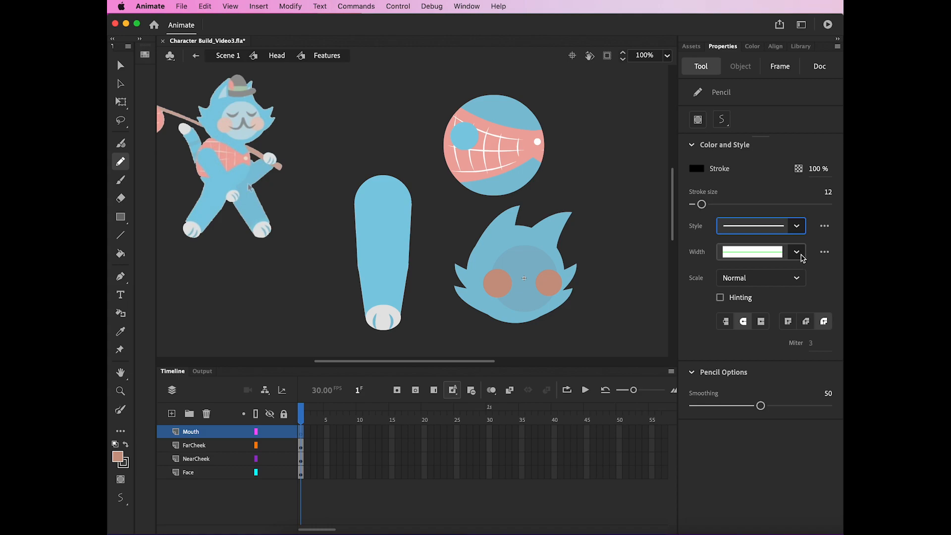
left_click(798, 254)
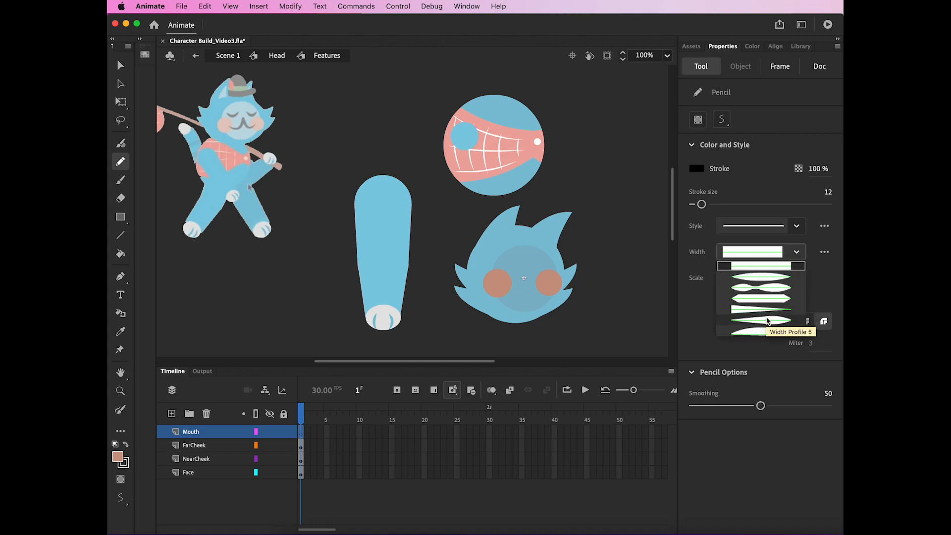
left_click(760, 309)
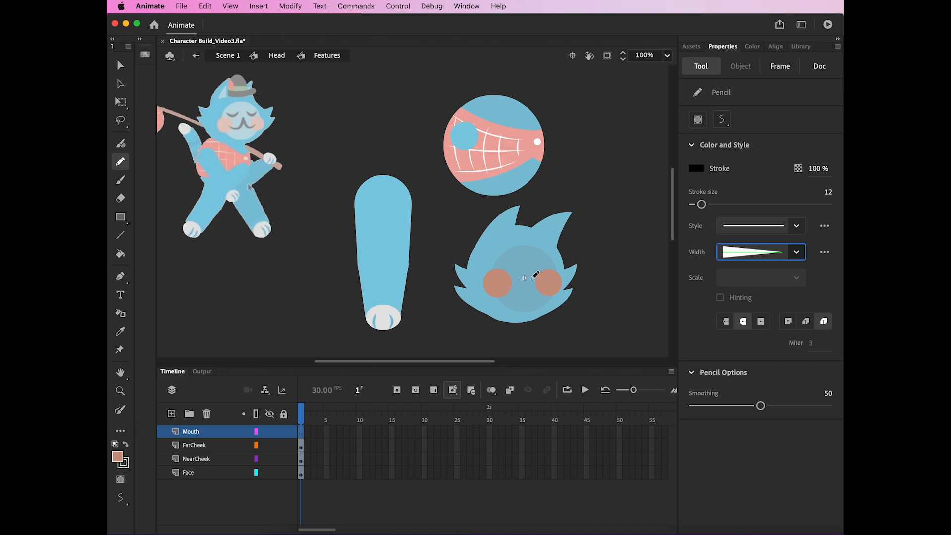
Step: Try drawing the mouth's first half as a curved pencil stroke across the face centre, and undo it
key("super+equal")
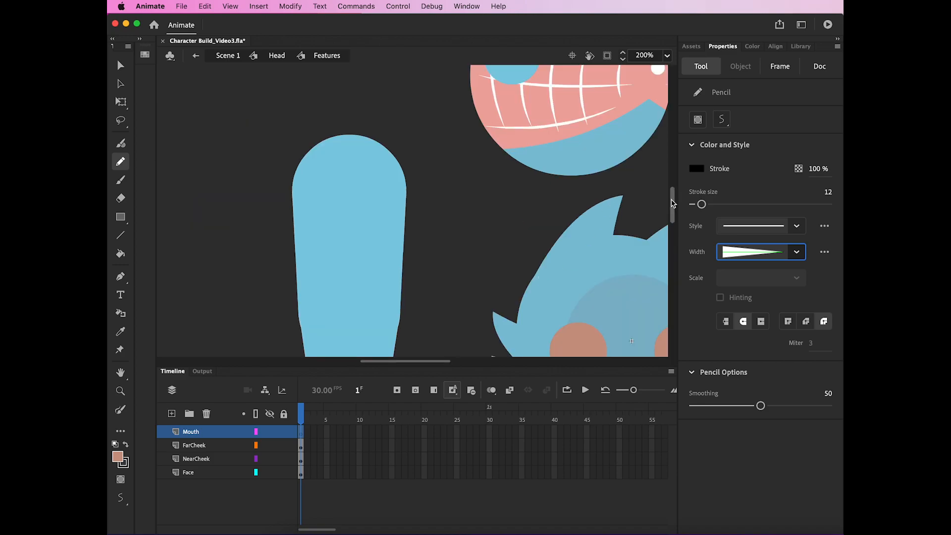
left_click_drag(673, 204, 674, 217)
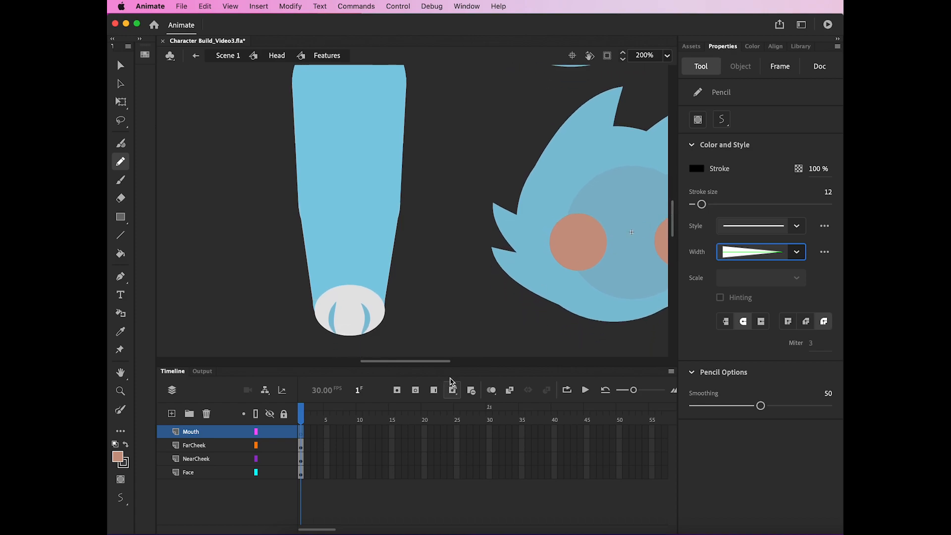
left_click_drag(440, 367, 481, 367)
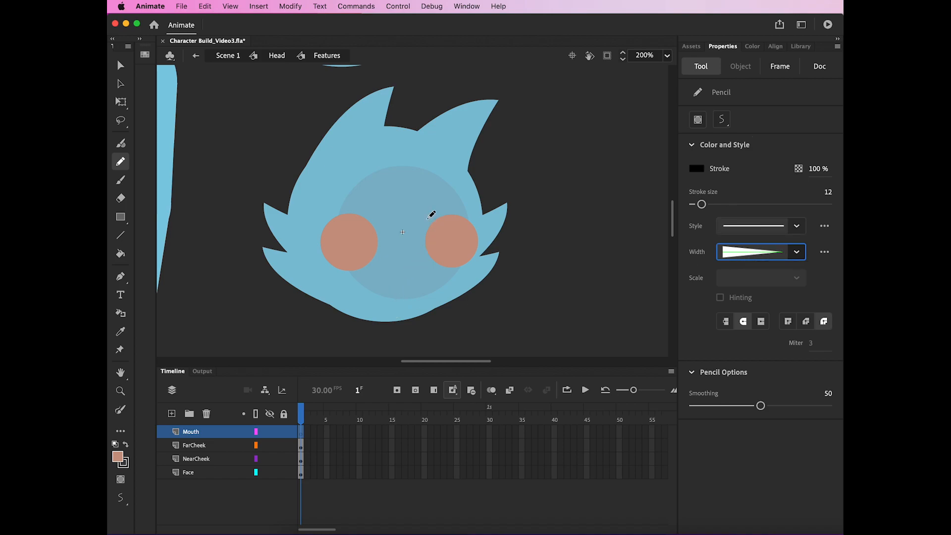
mouse_move(416, 230)
left_mouse_down()
mouse_move(408, 251)
mouse_move(372, 253)
left_mouse_up()
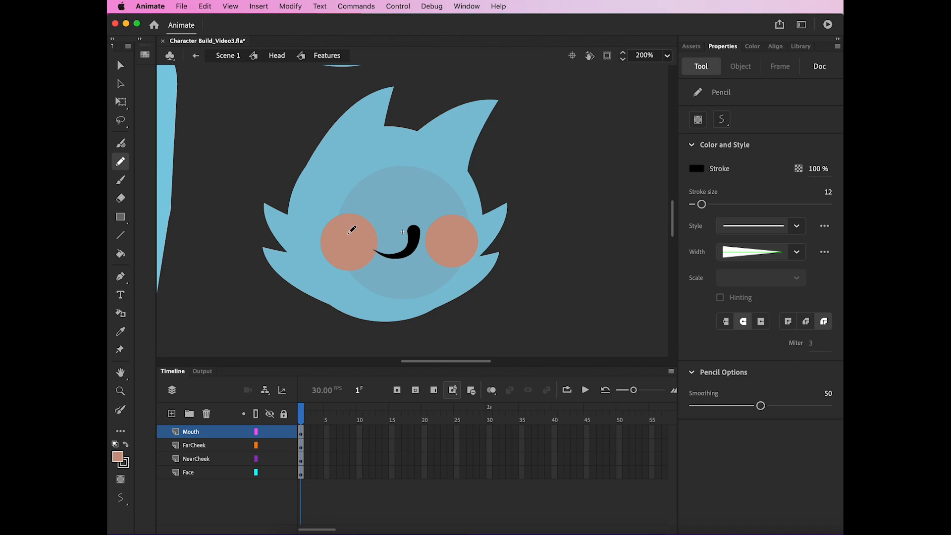
key("super+z")
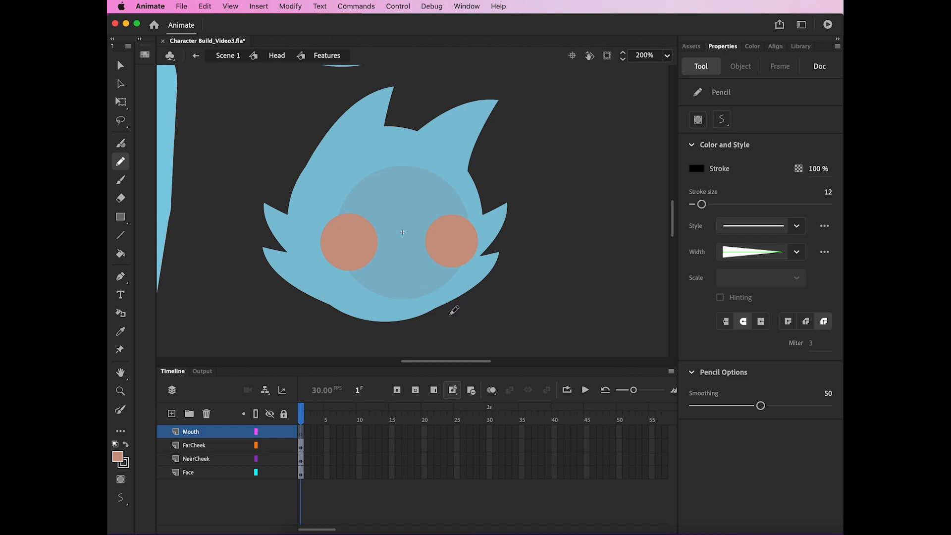
Step: Draw the mouth's near half as a curved, tapering stroke from the face centre to the near cheek, about 42 by 30
key("super+minus")
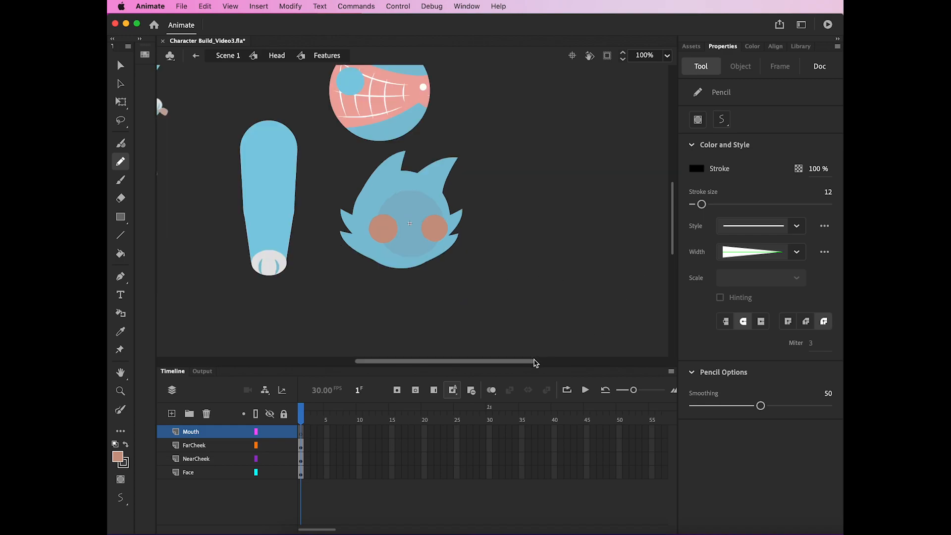
left_click_drag(532, 364, 501, 362)
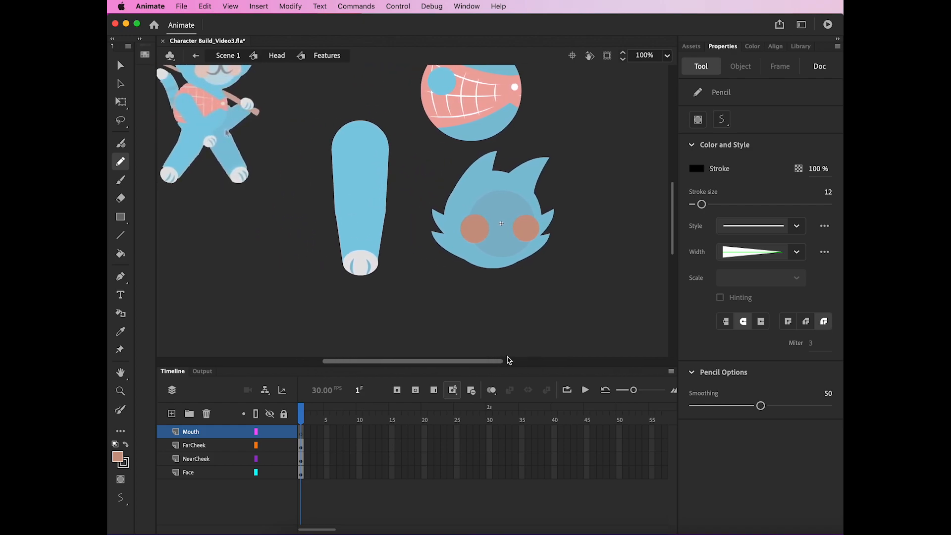
left_click_drag(676, 236, 676, 219)
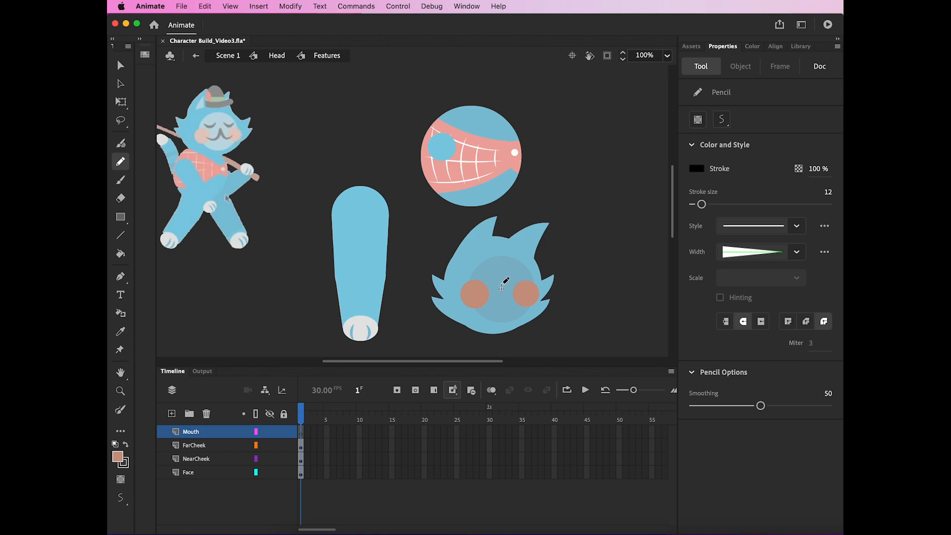
left_click_drag(501, 281, 475, 295)
key("super+z")
left_click_drag(501, 288, 478, 299)
Step: Duplicate the mouth stroke and place the copy just outside the head's right edge, about X 112 and Y 9.6
left_click(120, 101)
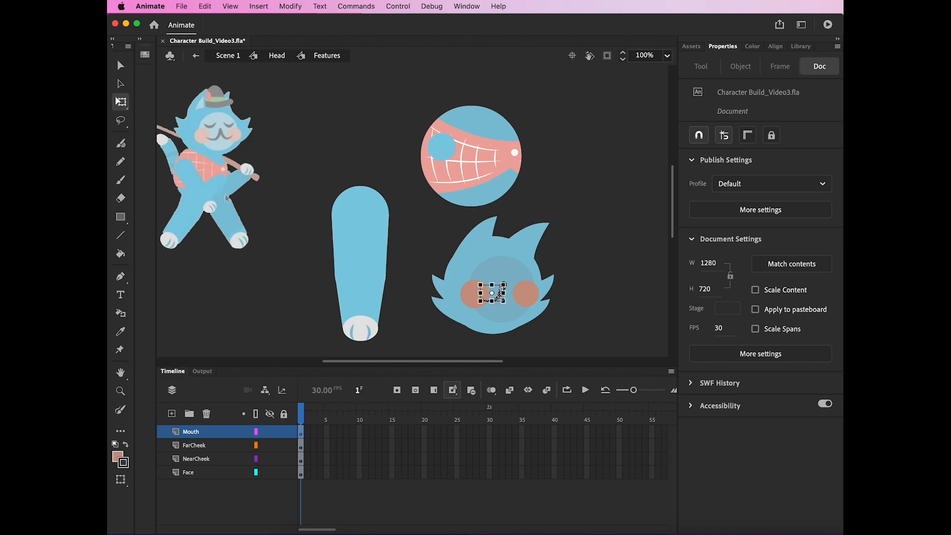
left_click(500, 292)
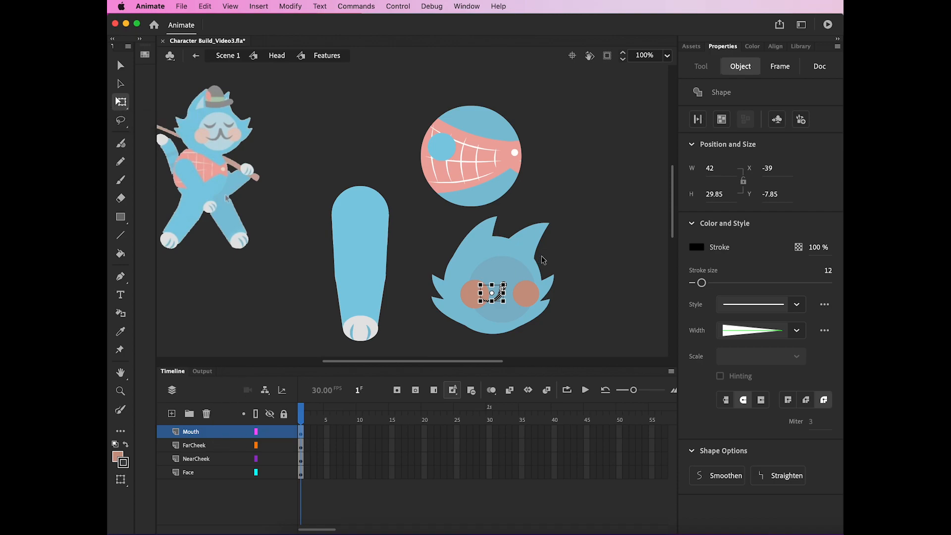
key("super+v")
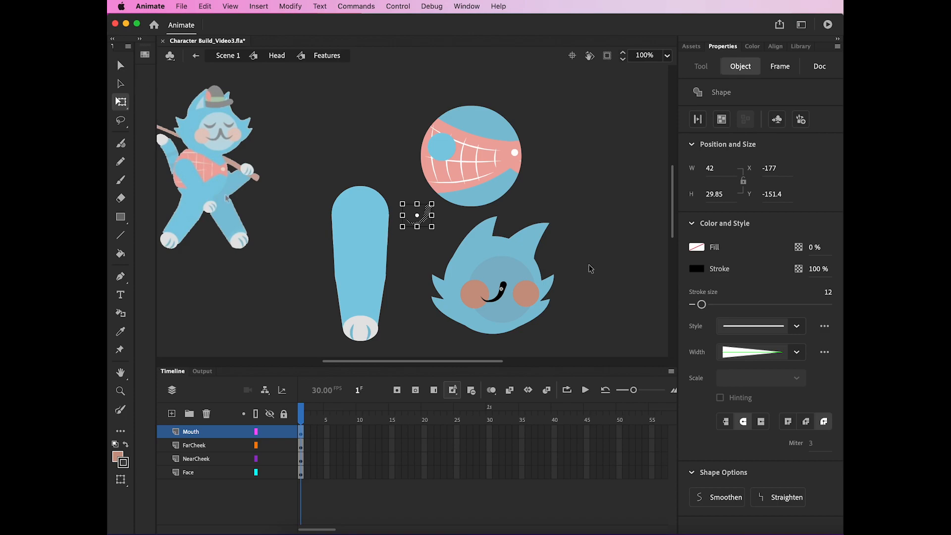
mouse_move(429, 224)
left_mouse_down()
mouse_move(476, 242)
mouse_move(516, 286)
mouse_move(427, 233)
left_mouse_up()
left_click(429, 215)
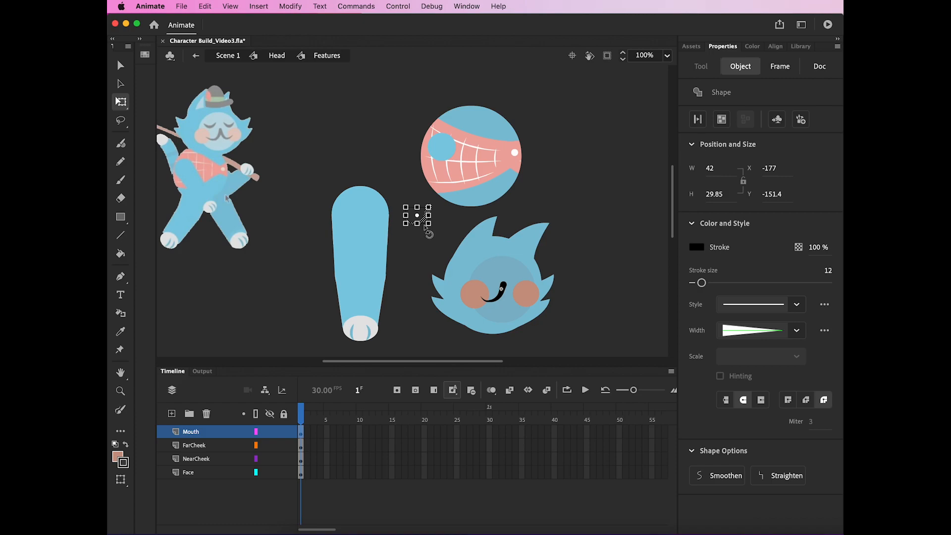
left_click_drag(427, 221, 583, 310)
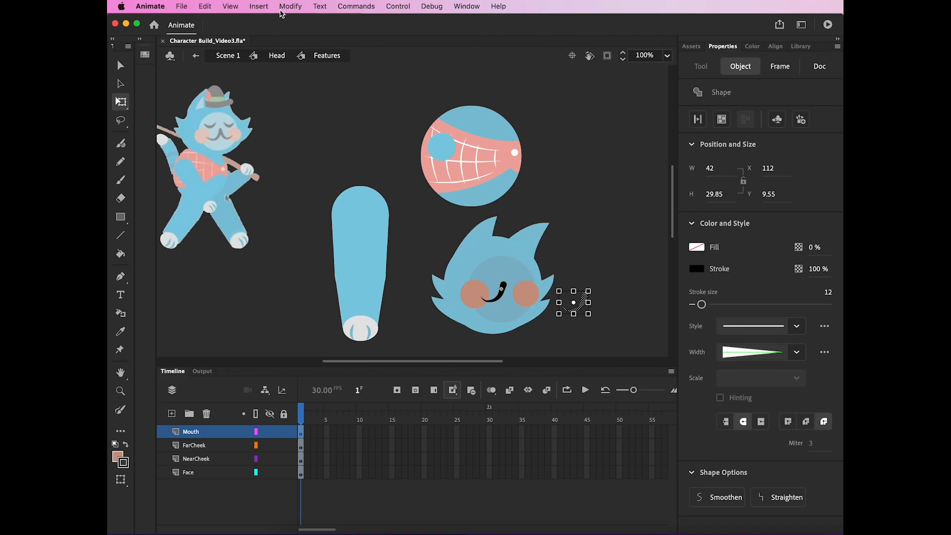
Step: Flip the copied mouth stroke horizontally and place it opposite the original on the face, at X 0 and Y -7.85
left_click(298, 5)
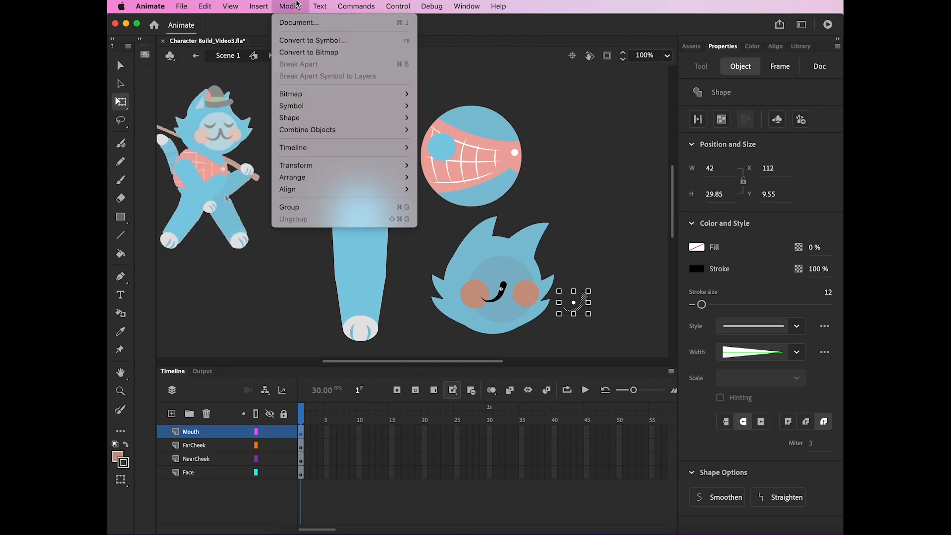
mouse_move(372, 165)
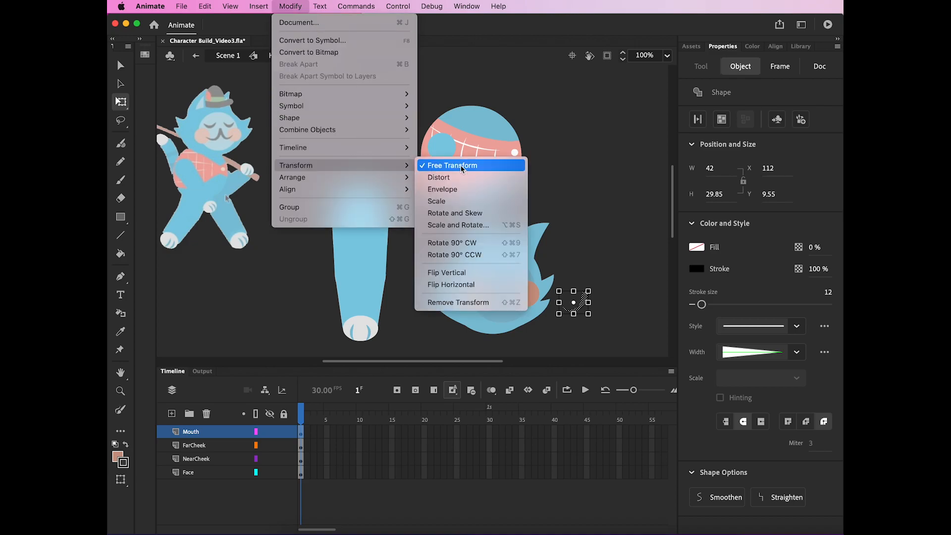
left_click(473, 284)
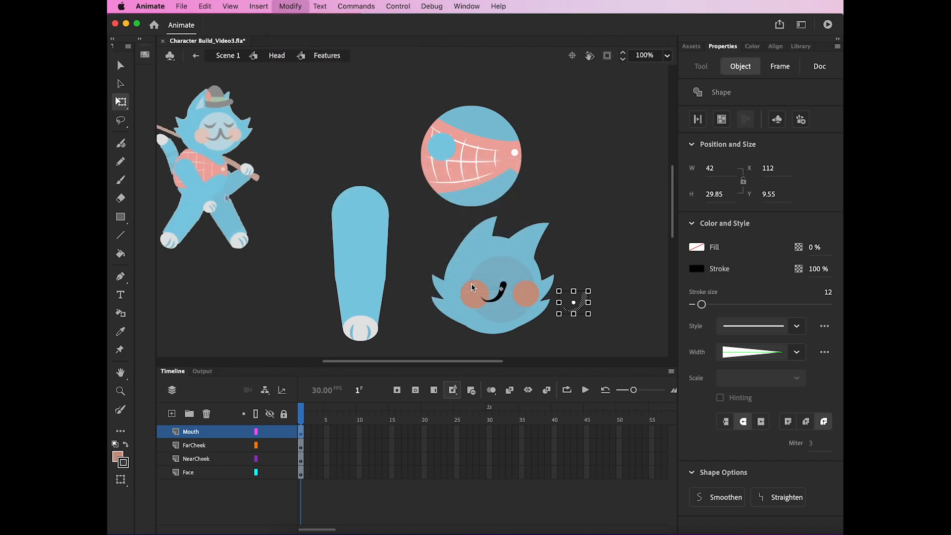
left_click_drag(566, 303, 512, 294)
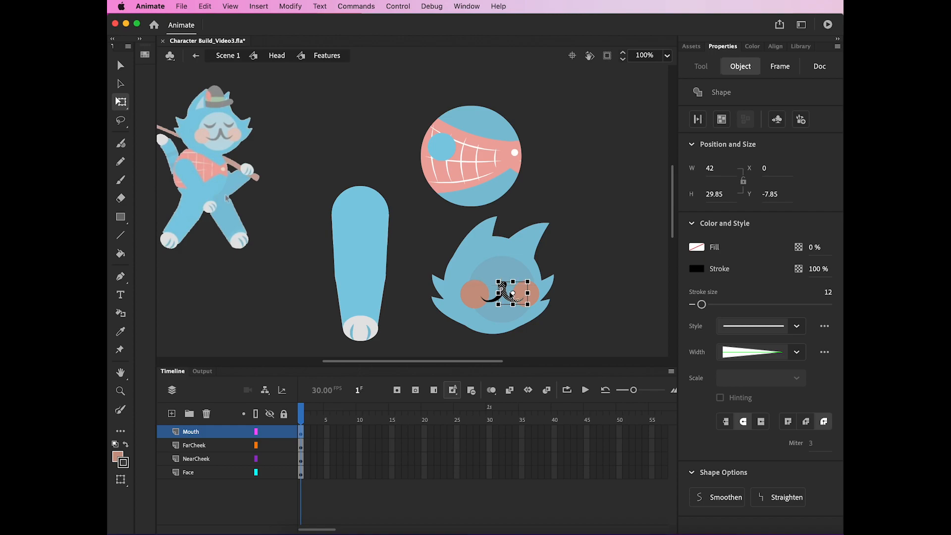
Step: Nudge the flipped mouth stroke right to X 3.5 so its thick end overlaps the original's
key("super+equal")
key("super+equal")
key("Right")
key("Right")
key("Right")
key("Right")
key("Right")
key("Right")
key("Right")
key("Right")
key("Right")
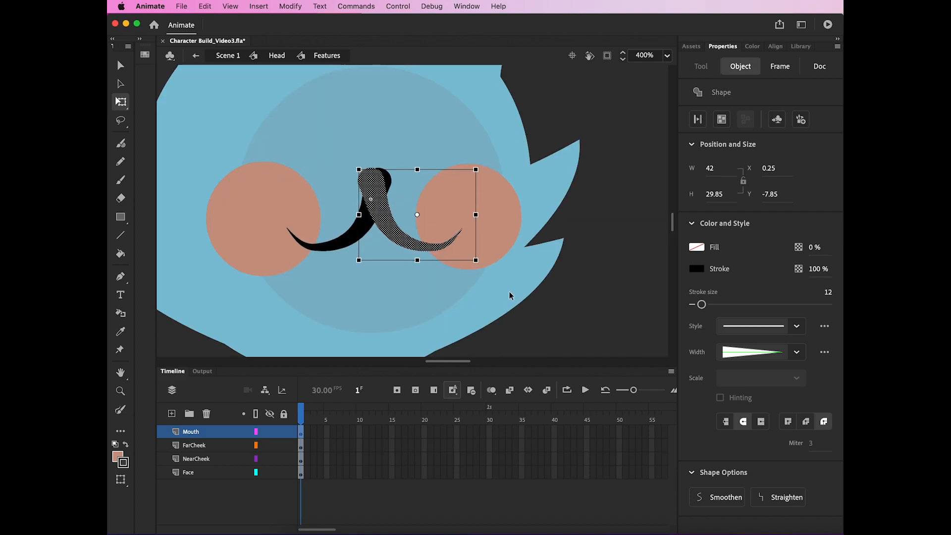
key("Right")
key("Right")
key("Right")
key("Right")
key("Right")
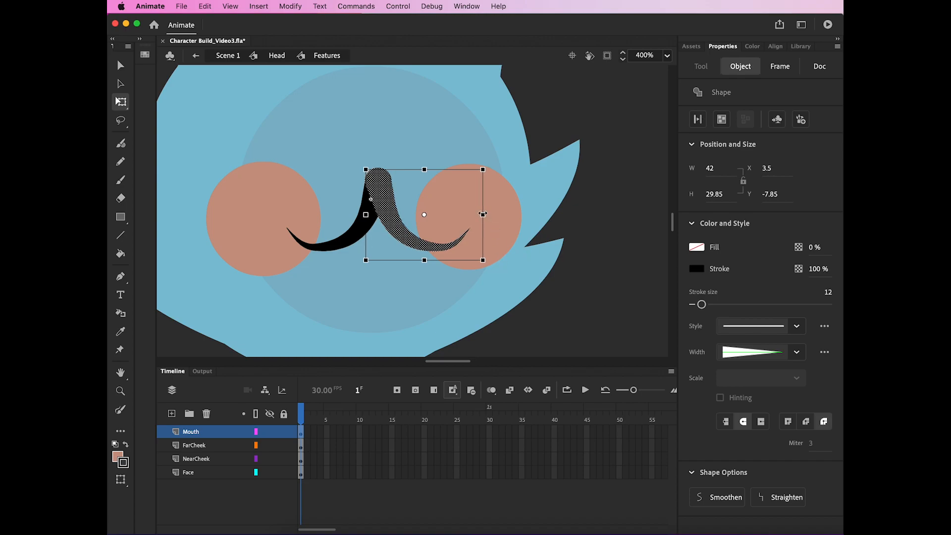
Step: Narrow the flipped mouth stroke to about 36.15 wide and align it with the other half at X 4.2
left_click_drag(483, 214, 475, 214)
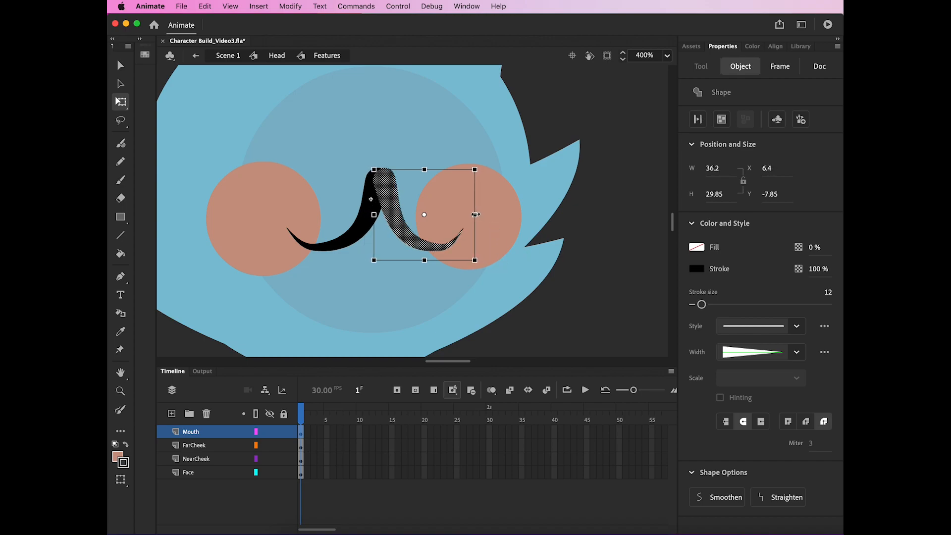
key("Left")
key("Left")
key("Left")
key("Left")
key("Left")
key("Left")
key("Left")
key("Left")
key("Left")
key("Left")
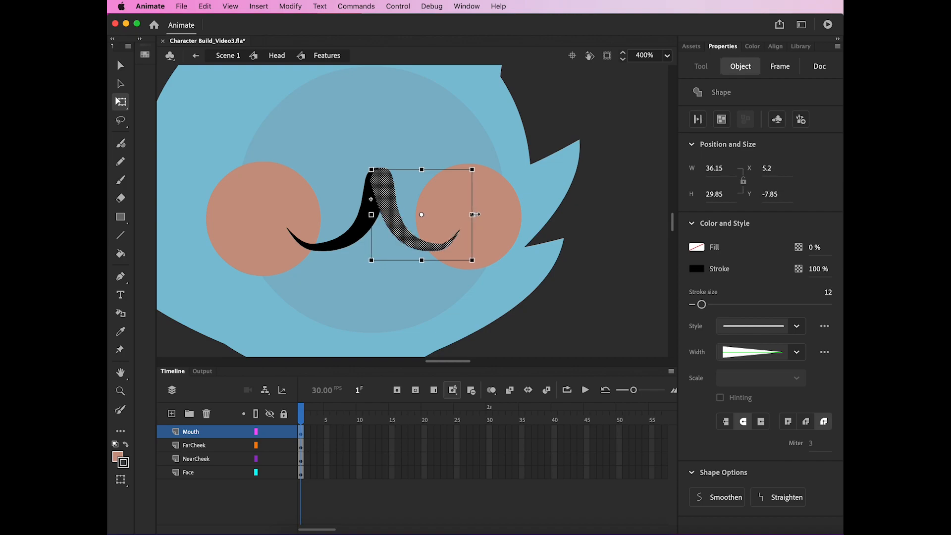
key("Right")
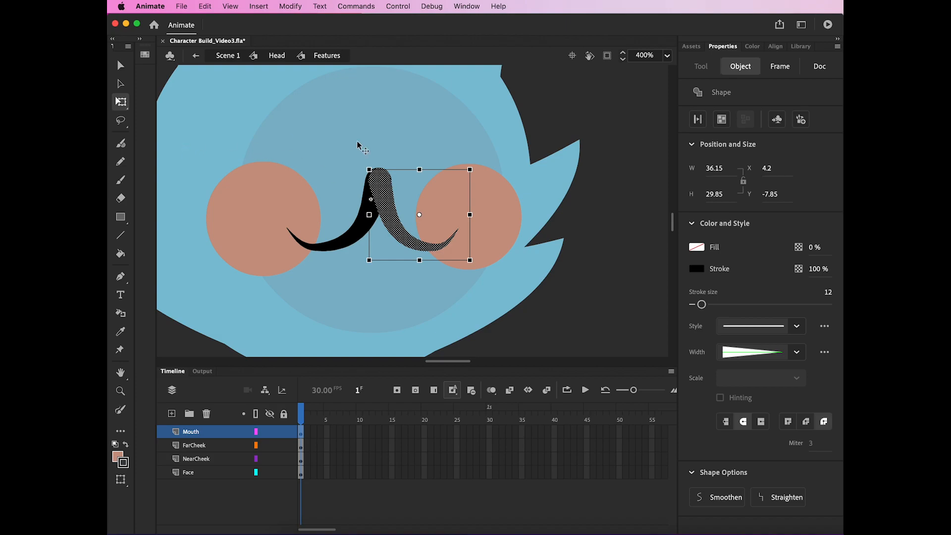
left_click(639, 204)
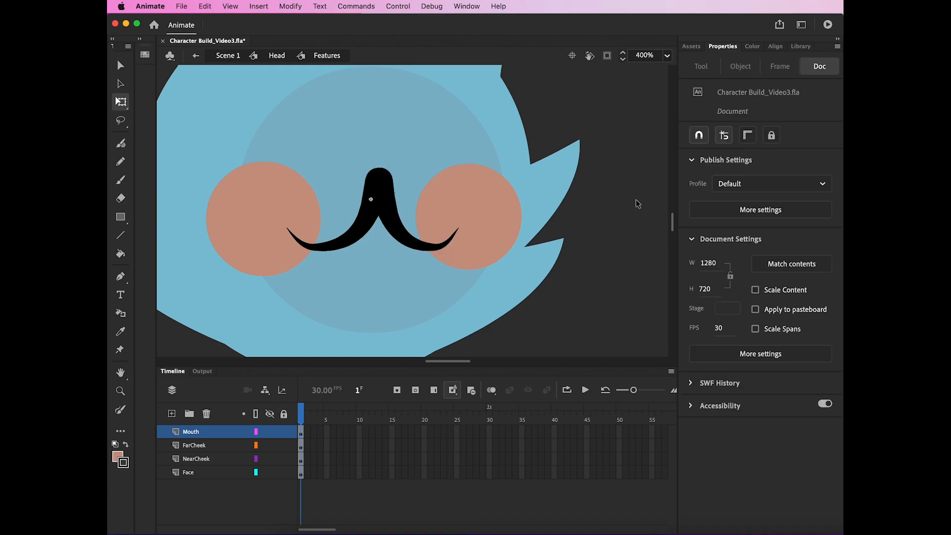
Step: Add a new layer named Eyes above the Mouth layer and activate the Pencil tool
key("super+minus")
key("super+minus")
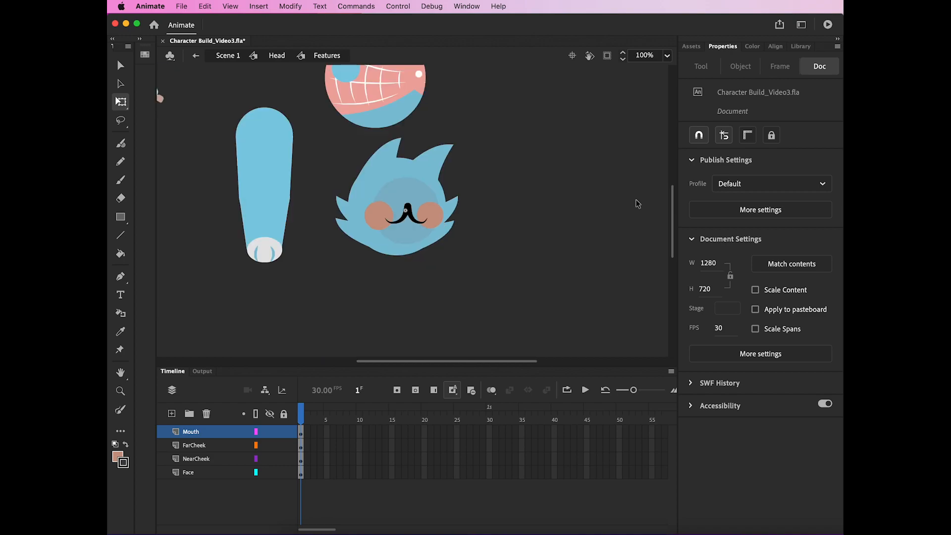
key("super+equal")
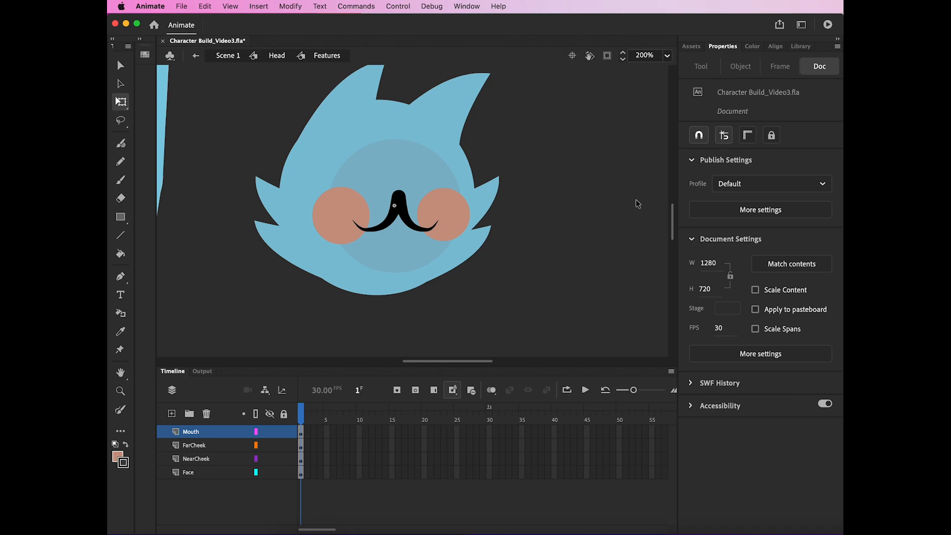
left_click(171, 414)
double_click(188, 432)
type("Eyes")
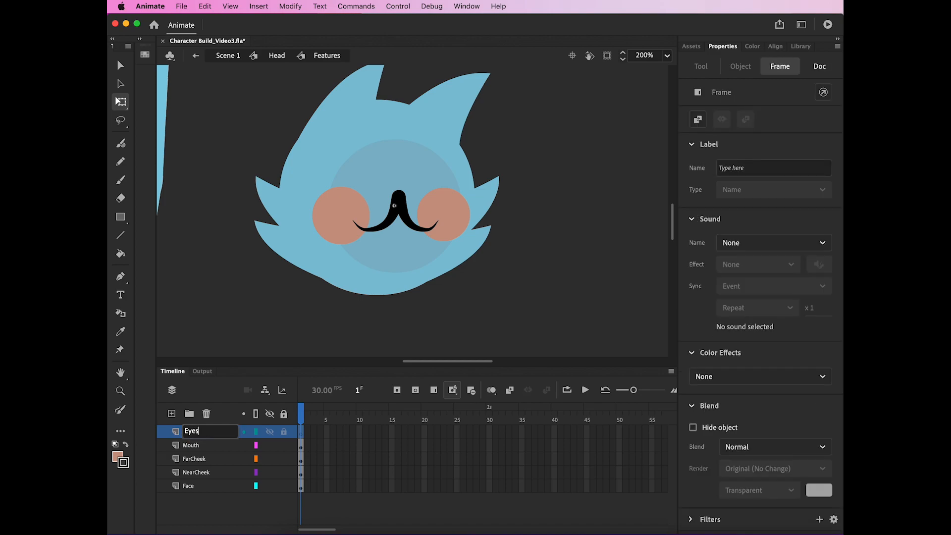
key("Return")
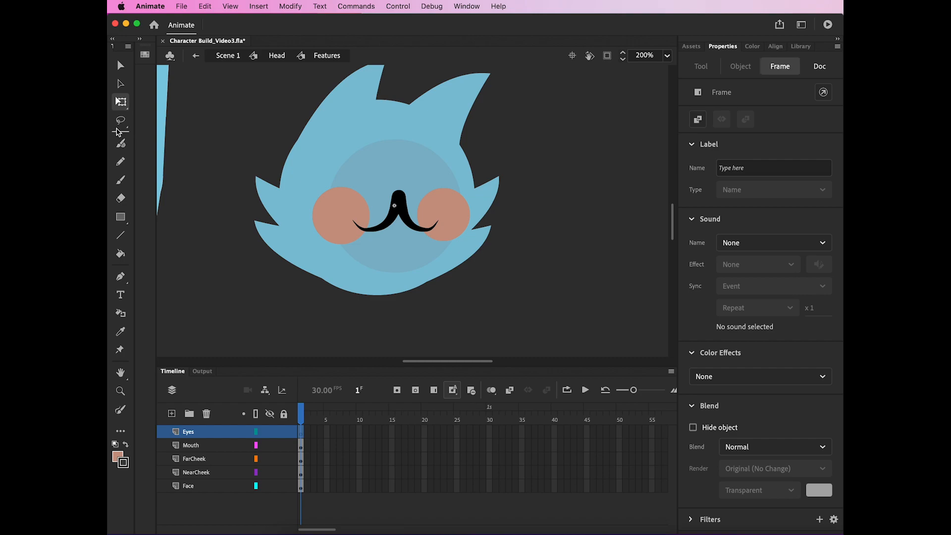
left_click(120, 161)
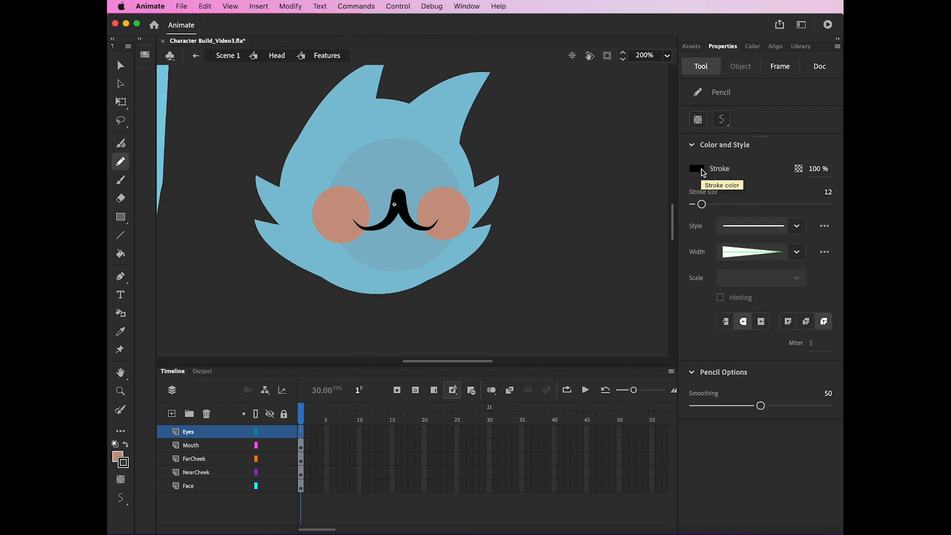
Step: Draw the near closed eye as a shallow curve about 32 wide and 10 high above the near cheek, using Width Profile 6
key("super+minus")
left_click_drag(517, 363, 484, 362)
left_click_drag(673, 224, 672, 207)
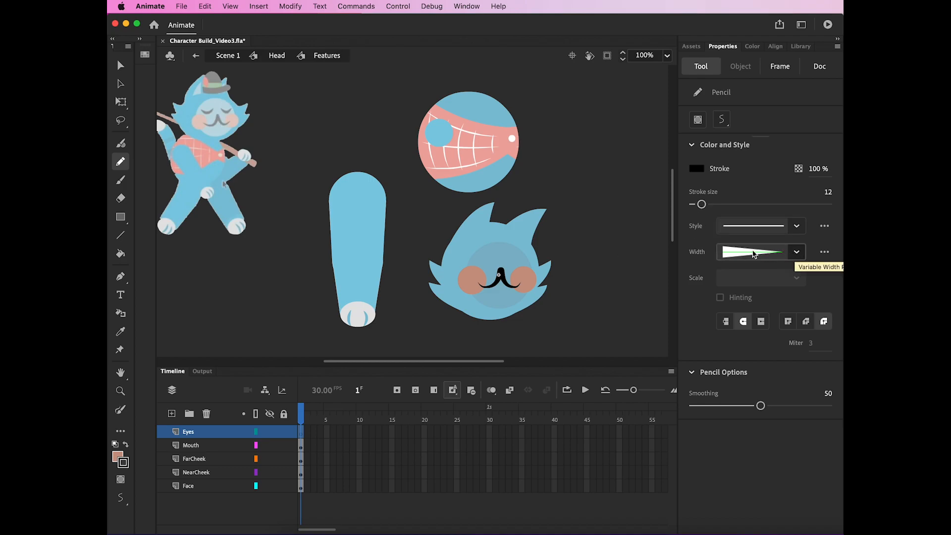
left_click(796, 251)
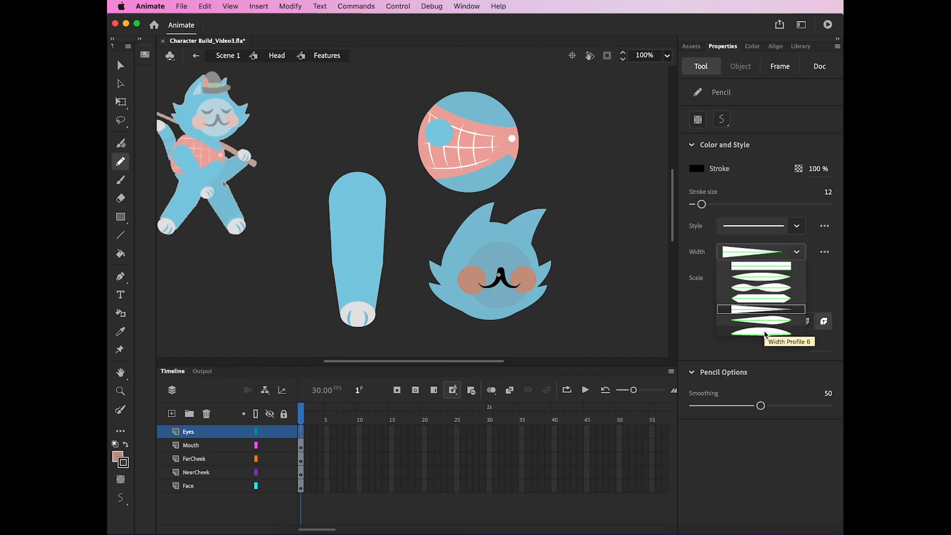
left_click(766, 331)
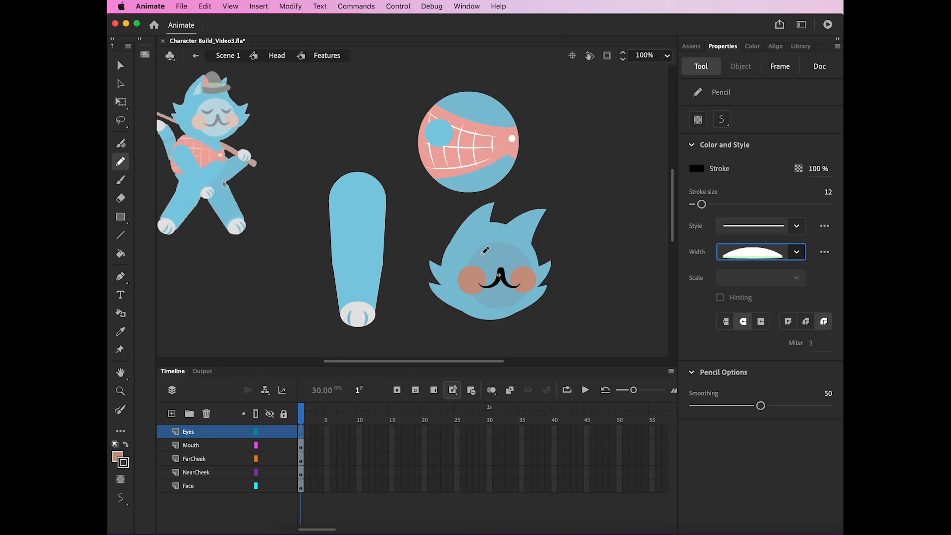
left_click_drag(479, 257, 497, 257)
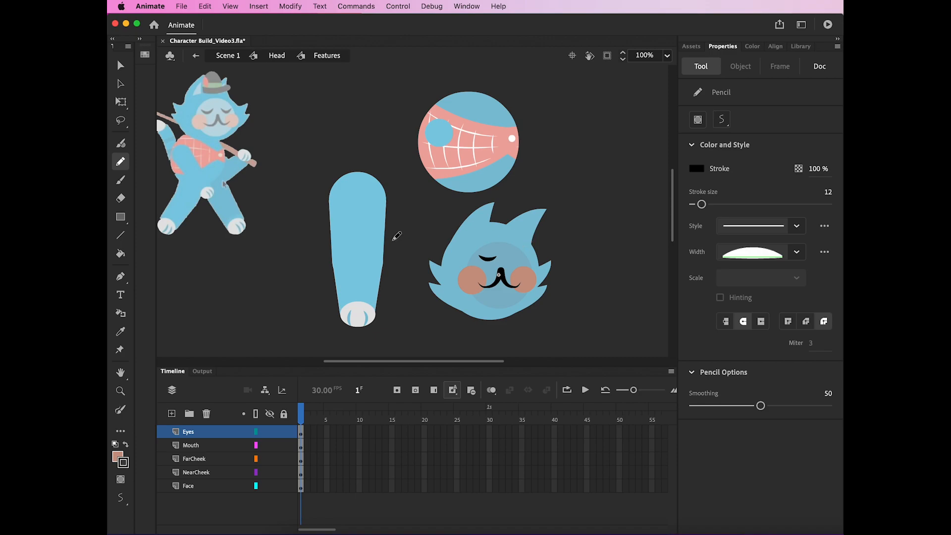
Step: Widen the near eye stroke symmetrically to about 40.75
left_click(122, 102)
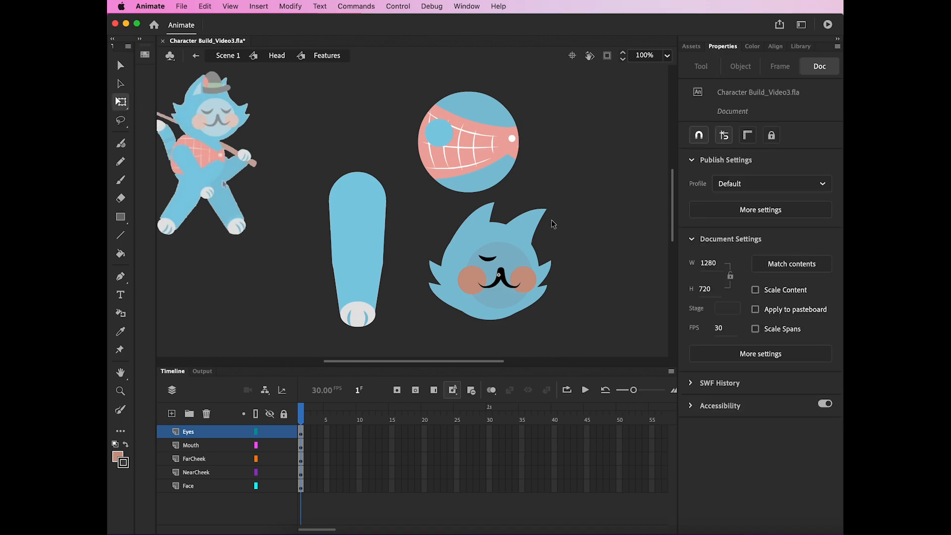
left_click(489, 262)
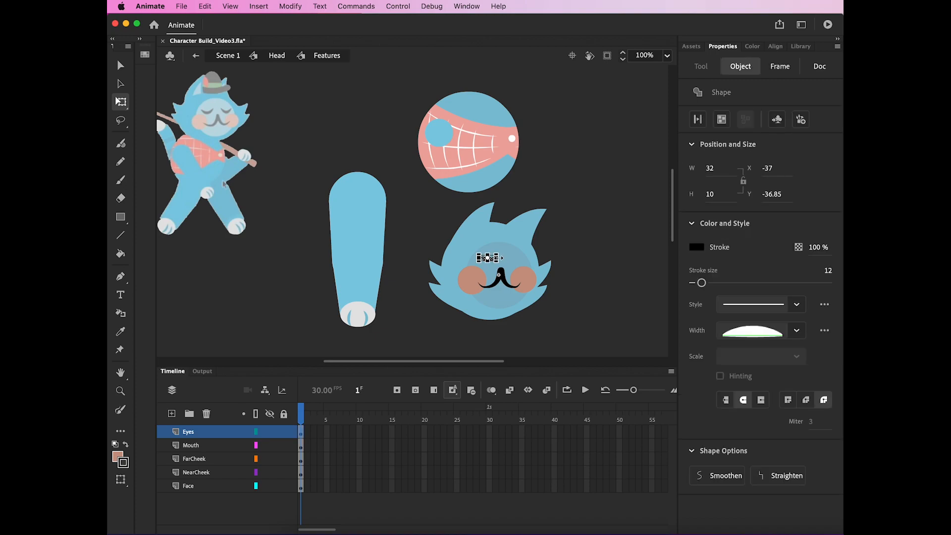
left_click_drag(499, 259, 503, 258)
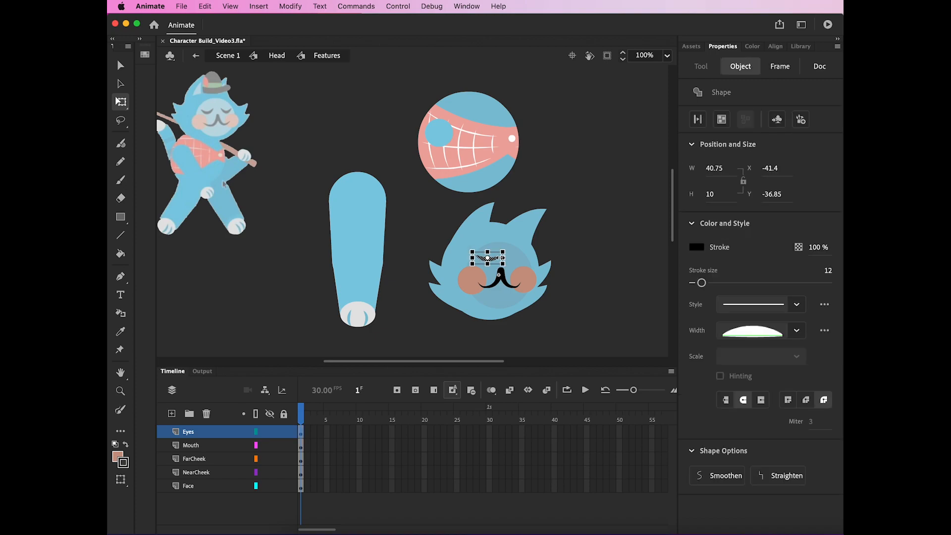
left_click(597, 218)
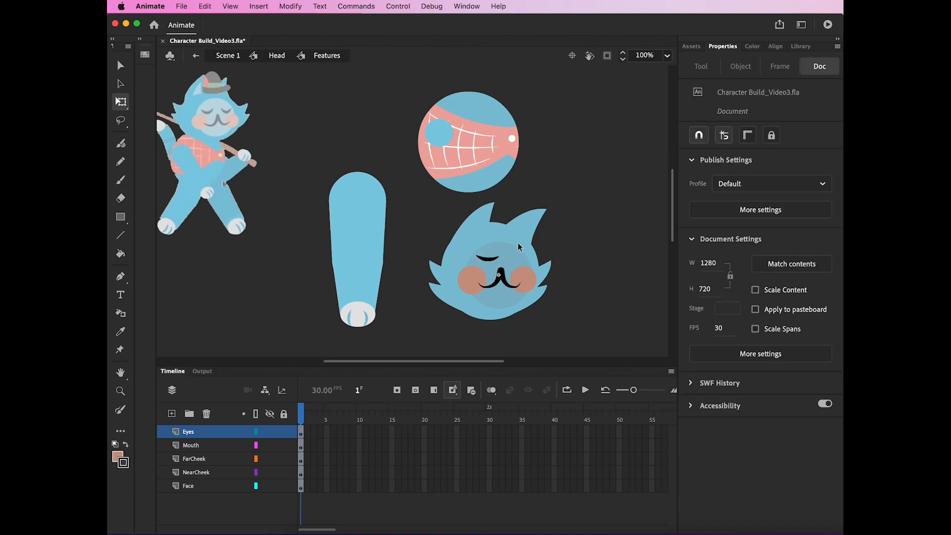
Step: Bend the near eye stroke downward into a deeper curve about 14 high
left_click_drag(488, 260, 488, 262)
left_click_drag(486, 260, 486, 261)
left_click_drag(492, 265, 489, 264)
left_click(486, 262)
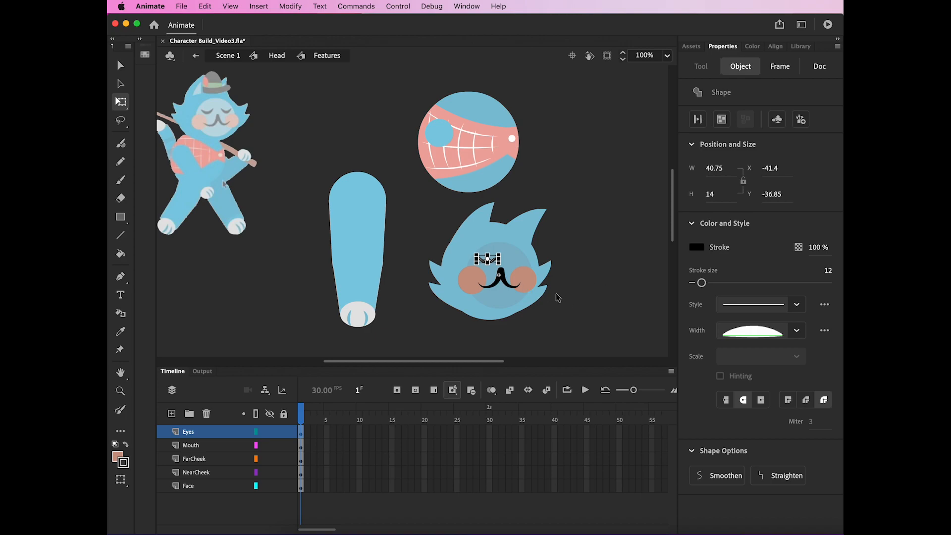
left_click(618, 289)
Step: Duplicate the near eye above the far cheek and narrow the copy to about 34.25 wide at X 14.9
left_click_drag(500, 266, 528, 268)
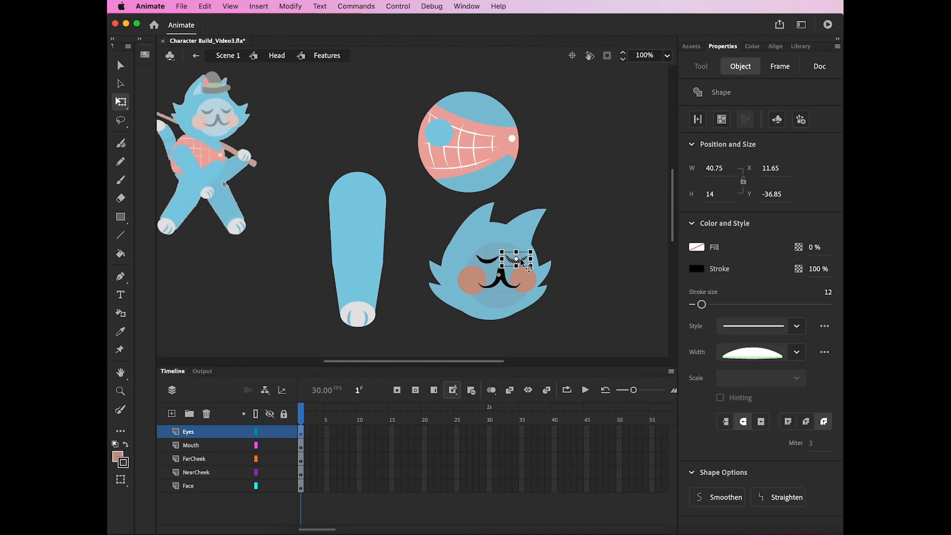
key("super+equal")
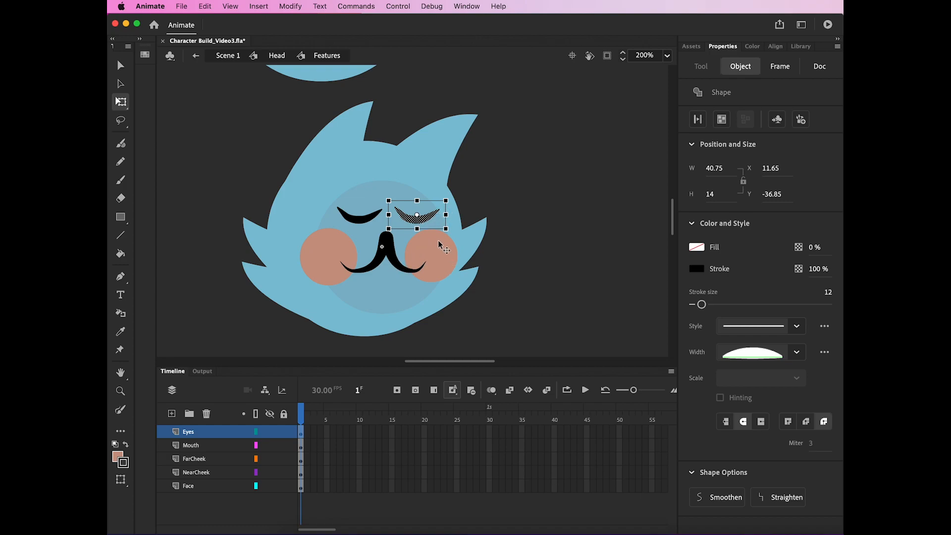
left_click_drag(446, 215, 442, 215)
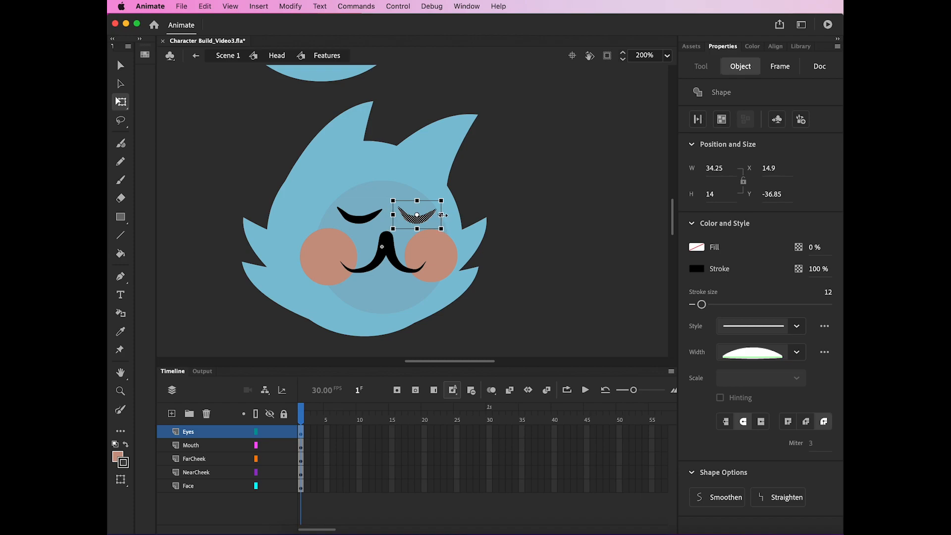
left_click(546, 205)
key("super+minus")
key("super+minus")
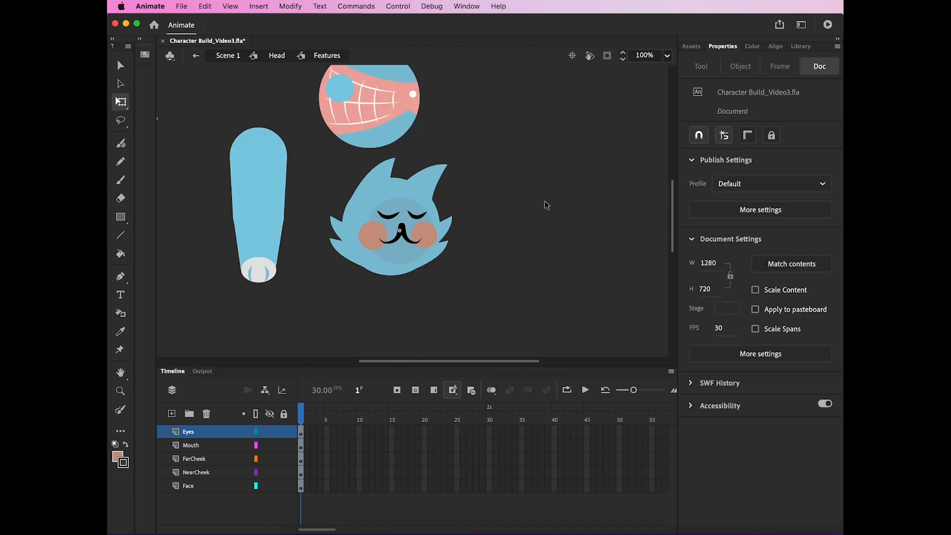
key("super+equal")
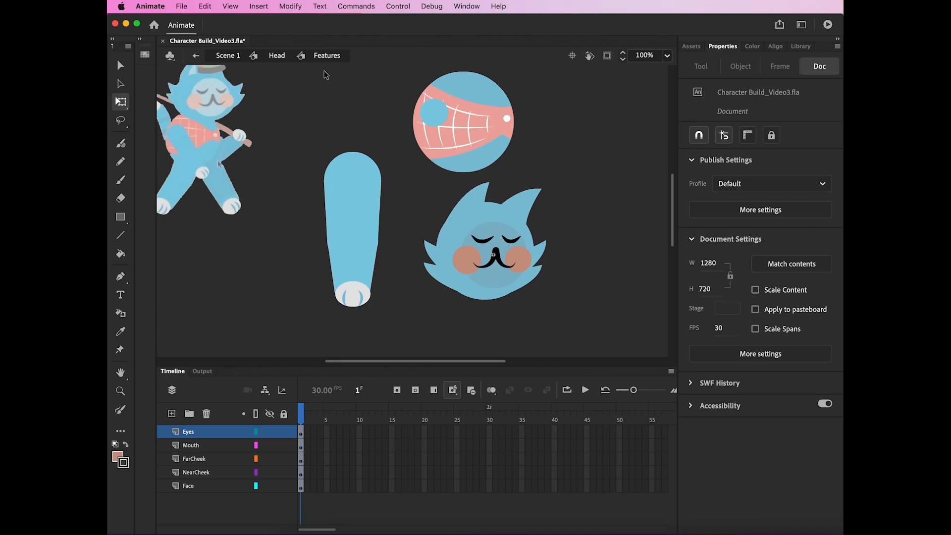
Step: Return to the Head symbol and enlarge the timeline so all its layers fit
left_click(276, 56)
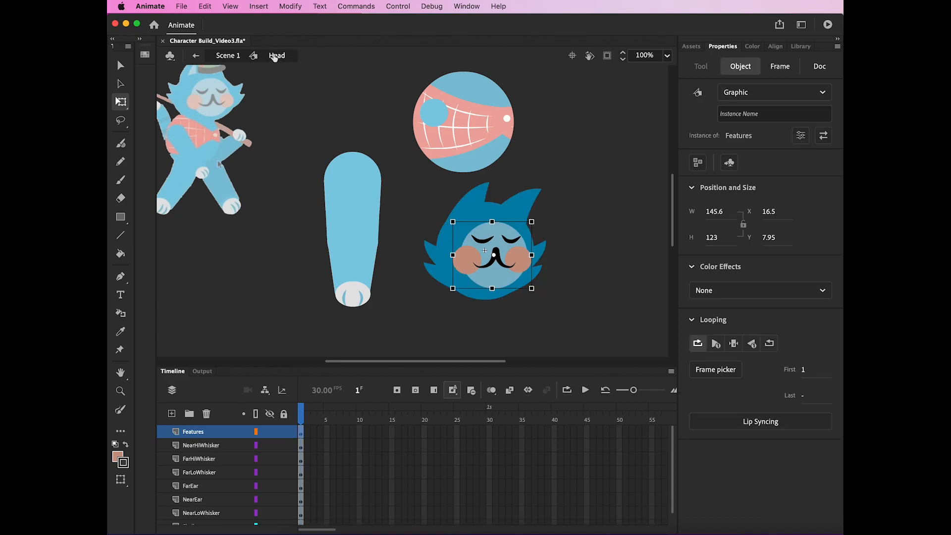
left_click(609, 203)
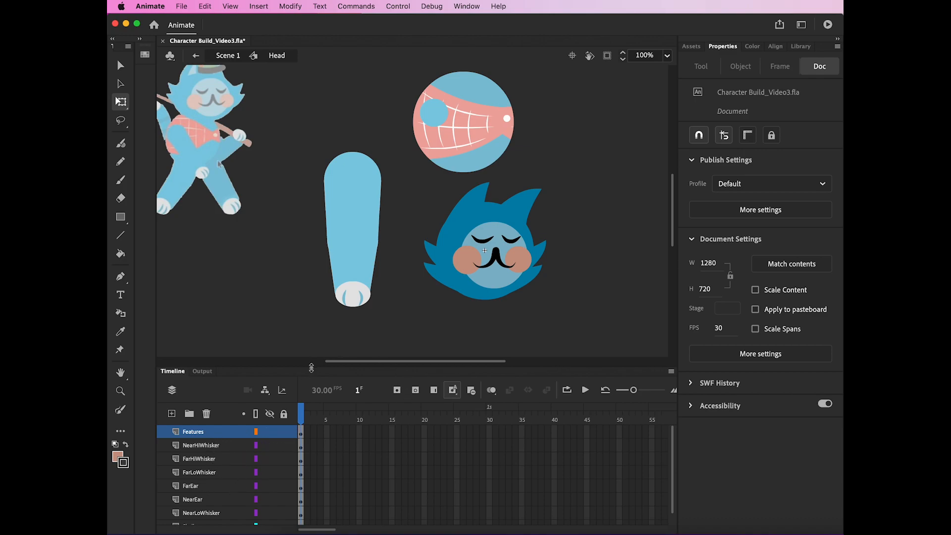
left_click_drag(310, 365, 308, 336)
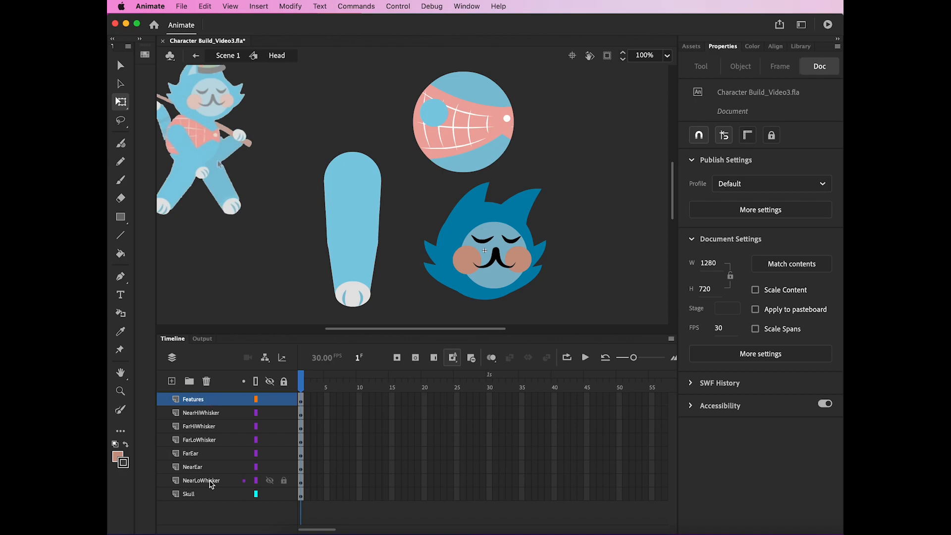
Step: Move the NearLoWhisker layer directly below Features and the NearEar layer directly below NearHiWhisker
left_click(177, 480)
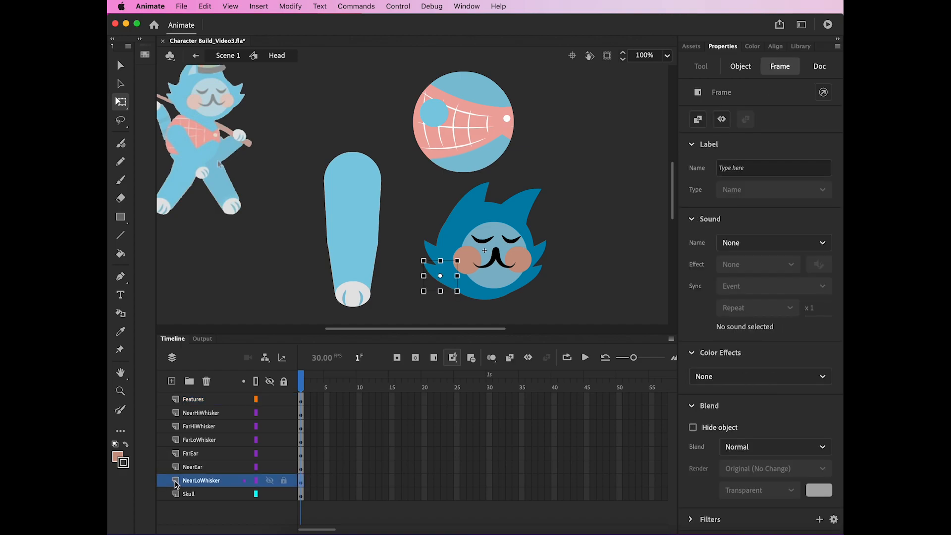
left_click_drag(176, 474, 174, 410)
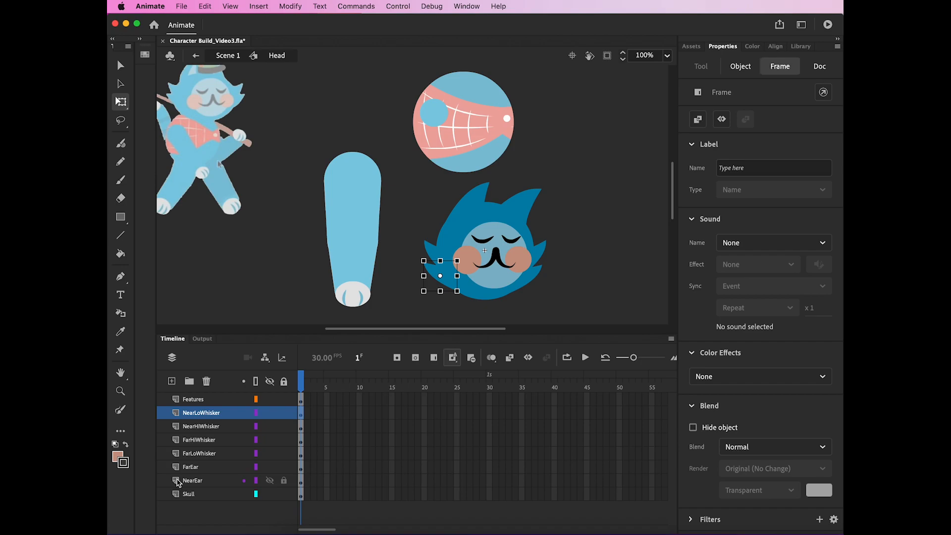
left_click_drag(178, 481, 200, 432)
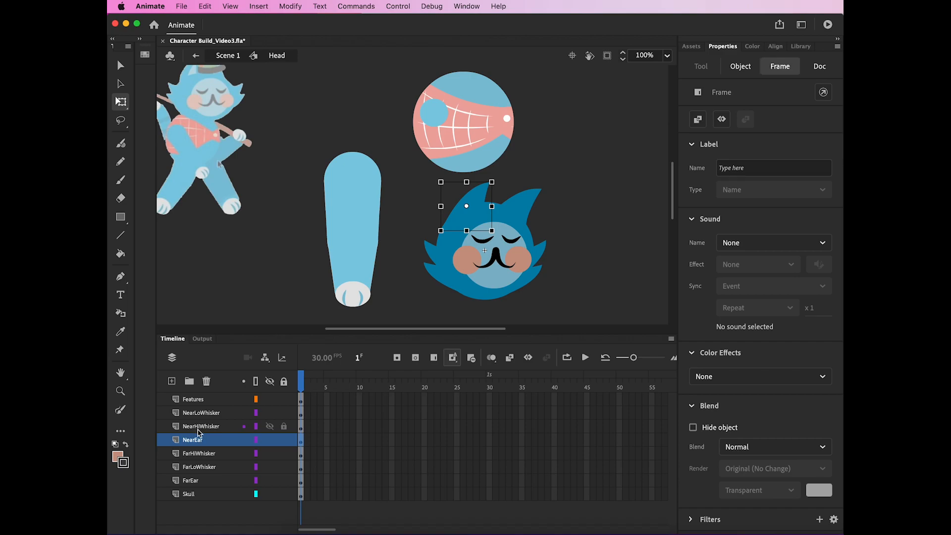
Step: Move the Skull layer directly below NearEar and place FarLoWhisker above FarHiWhisker
left_click_drag(176, 496, 179, 450)
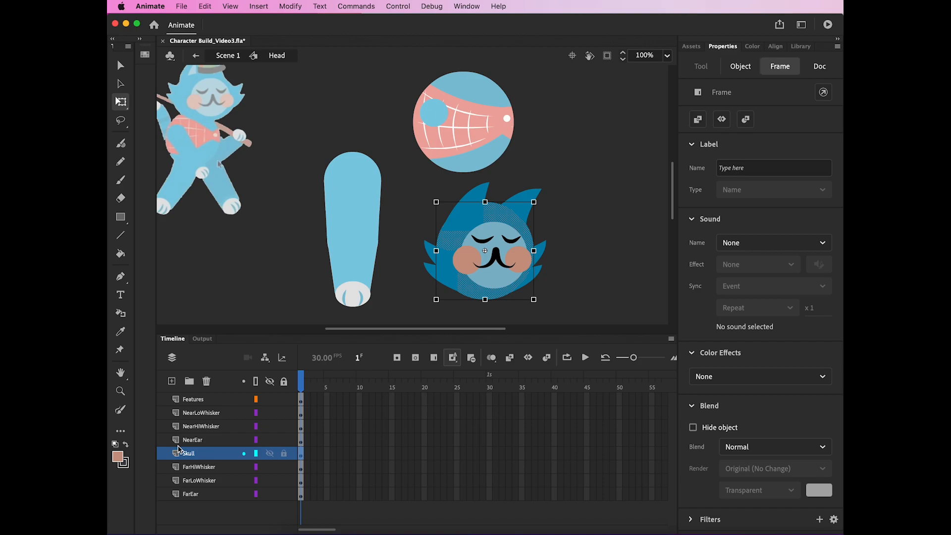
left_click(613, 241)
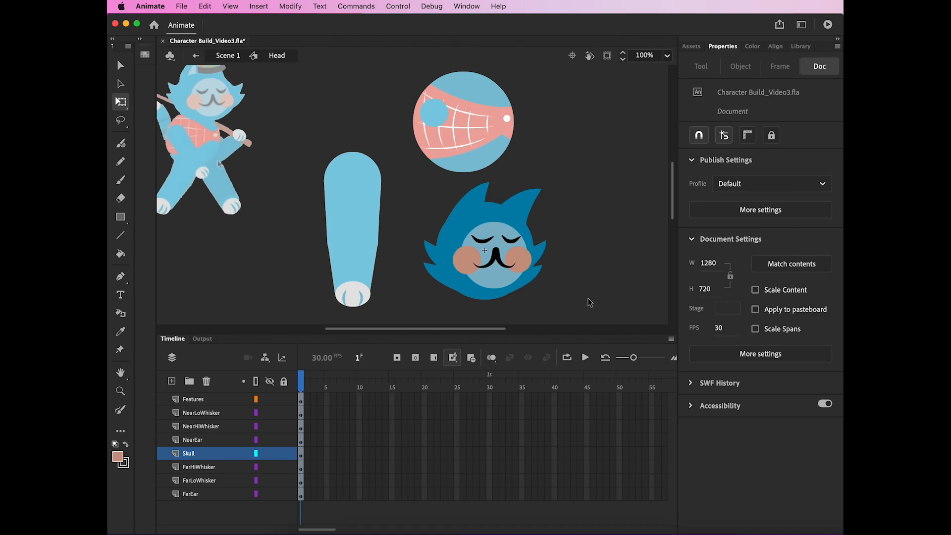
left_click(201, 473)
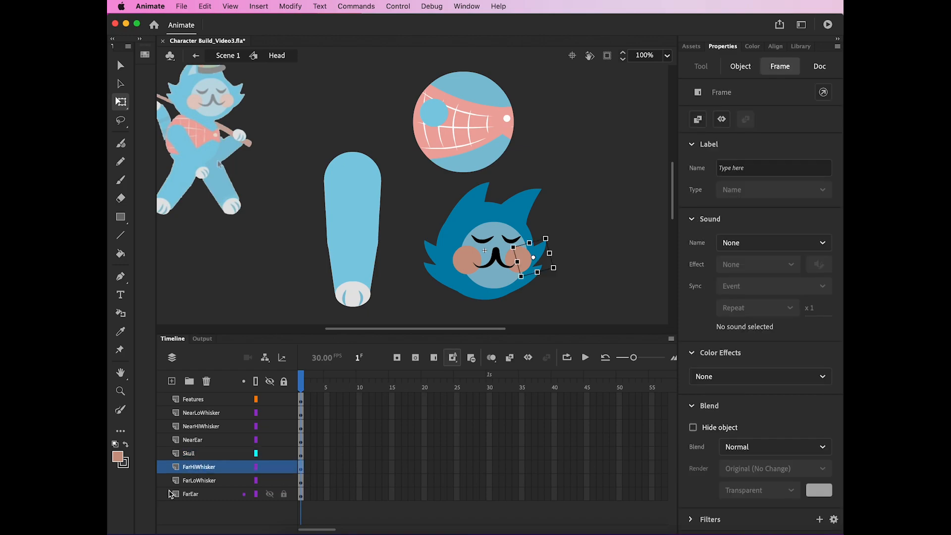
left_click_drag(181, 486, 180, 464)
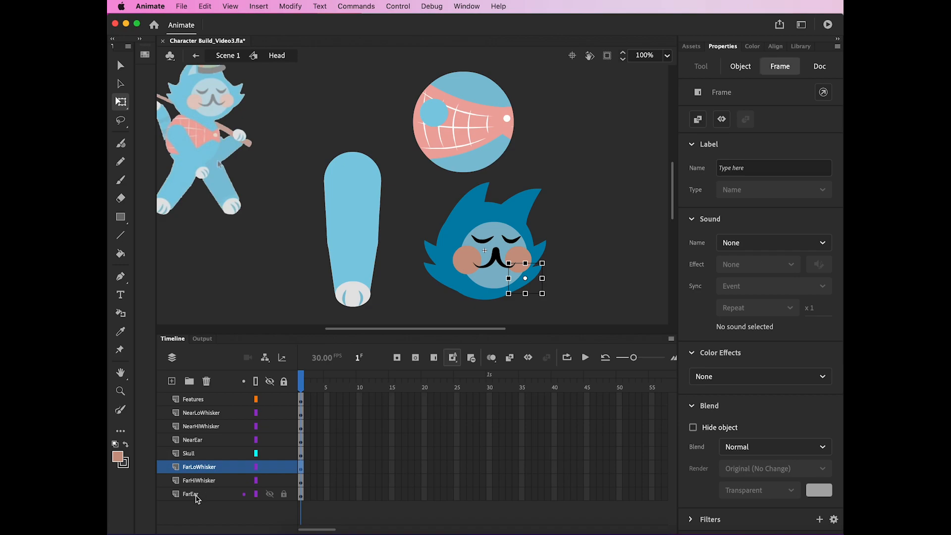
left_click(197, 496)
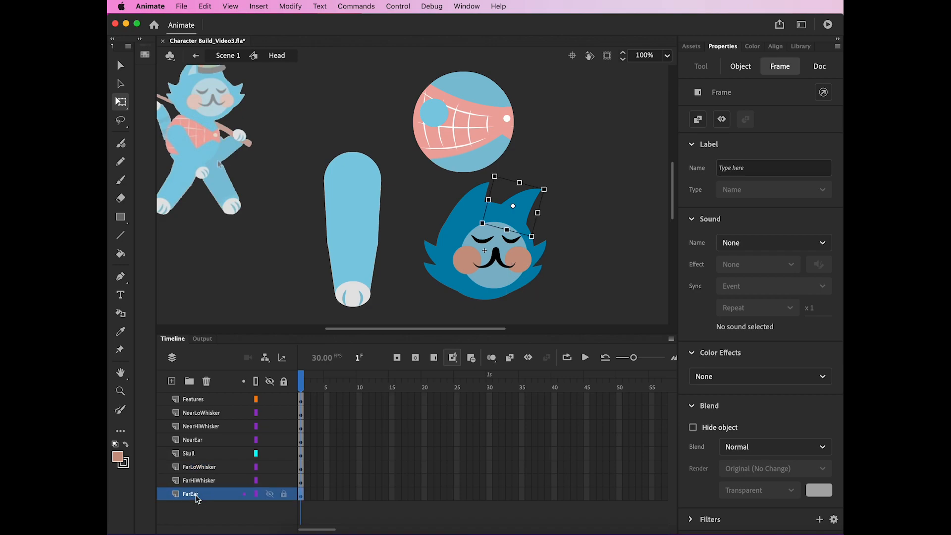
left_click(613, 237)
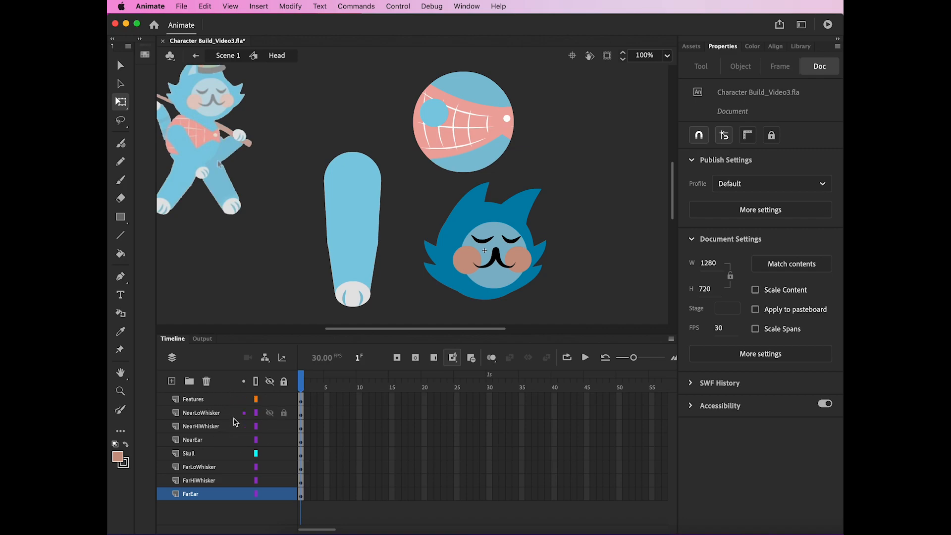
Step: Add a new layer named HatCrown and place it between the NearEar and Skull layers
left_click(207, 413)
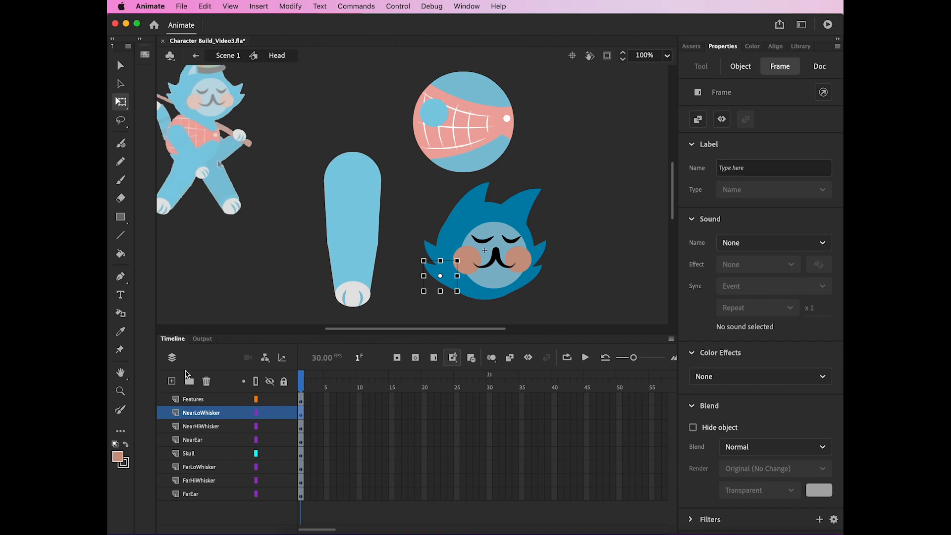
left_click(196, 400)
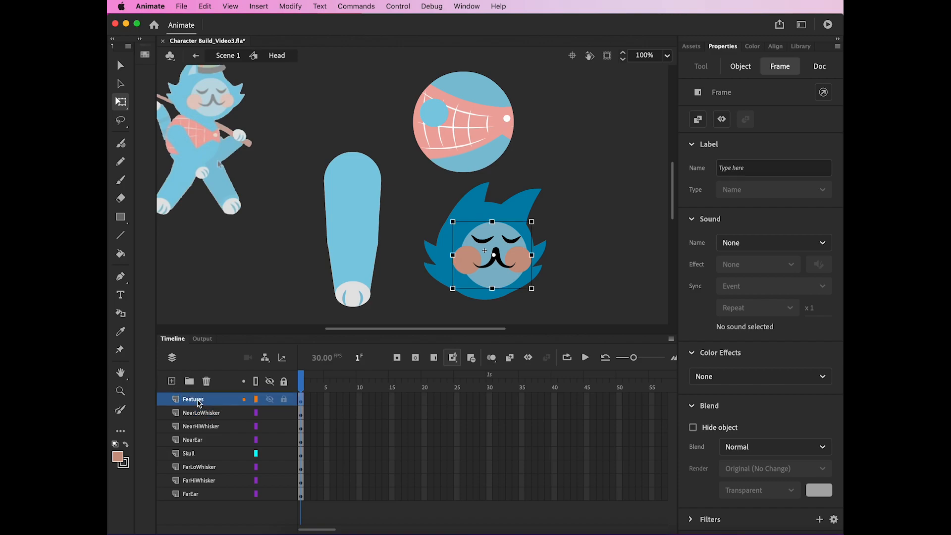
left_click(172, 381)
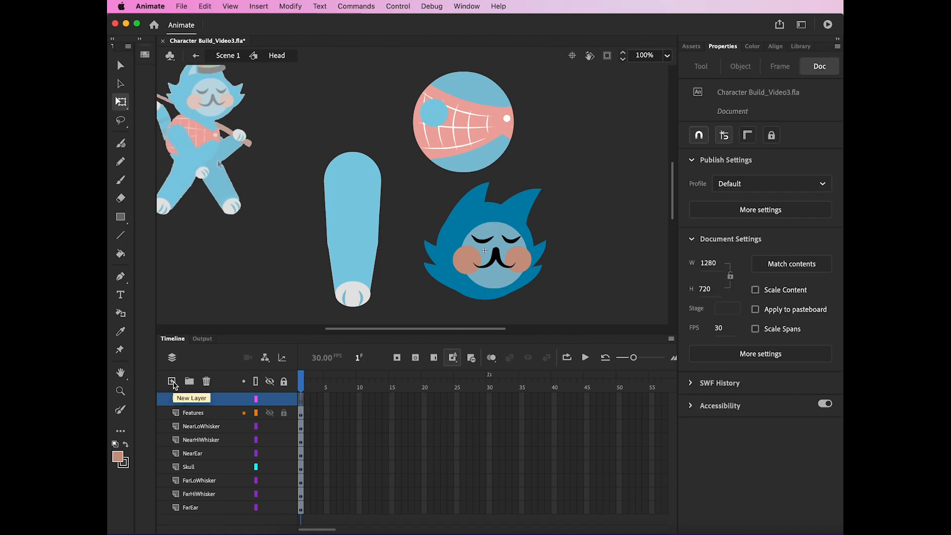
double_click(198, 404)
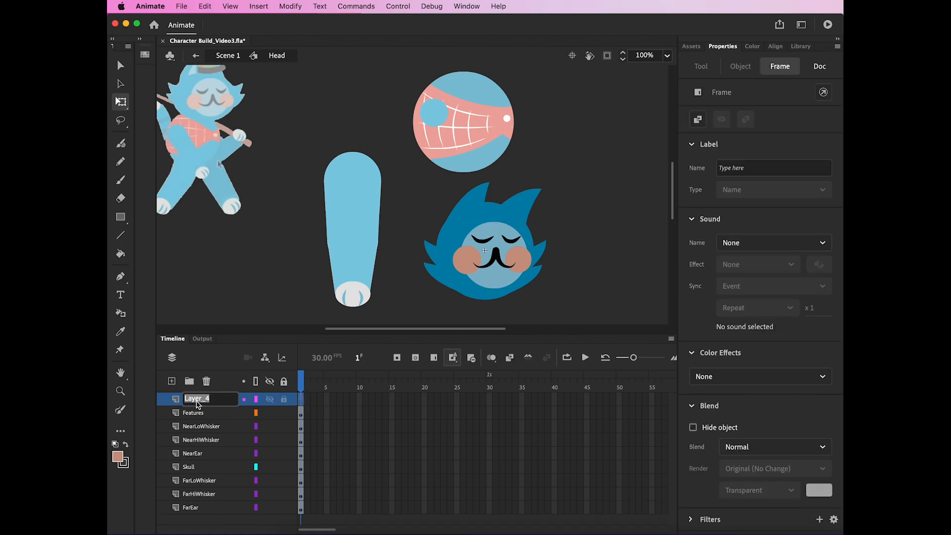
type("HatCrown")
key("Return")
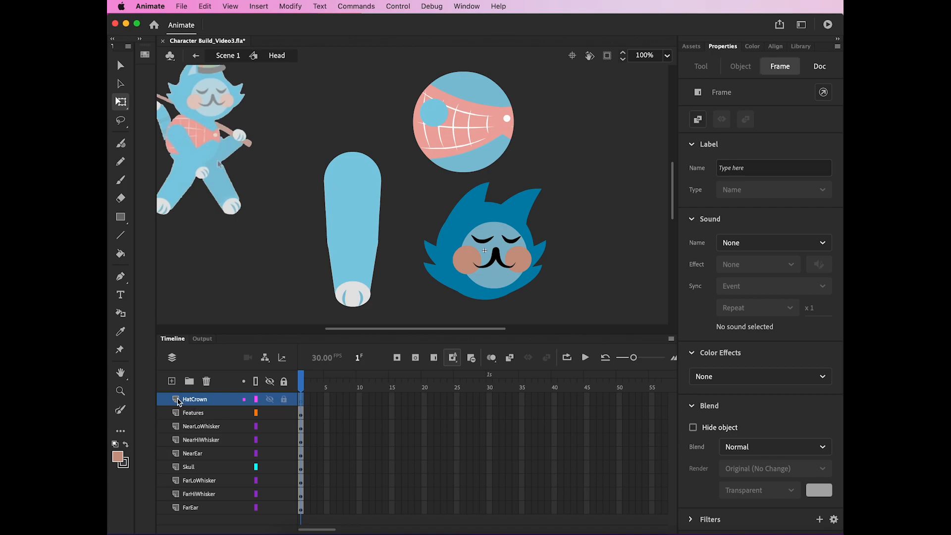
left_click_drag(179, 404, 183, 462)
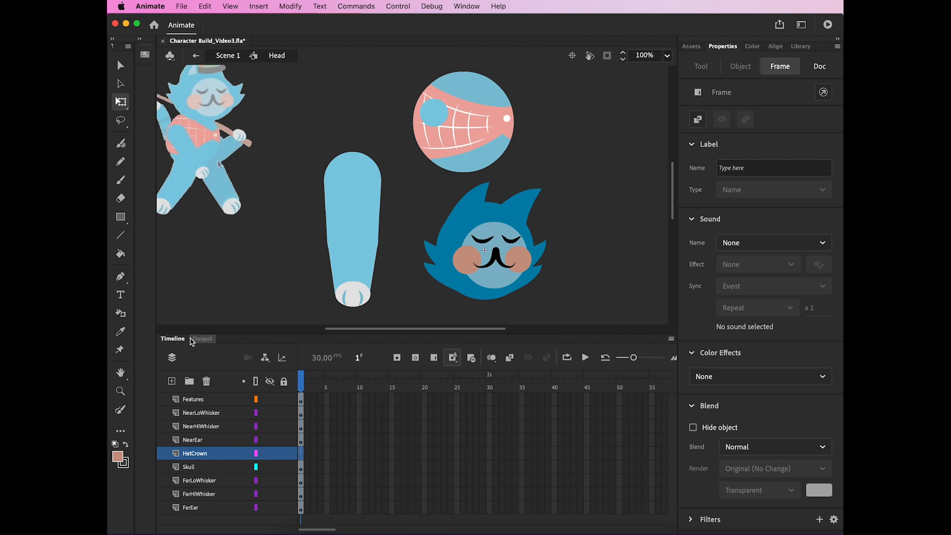
Step: Draw a black, stroke-free circle about 65 px across on the HatCrown layer, at the top of the head between the ears
left_click(121, 218)
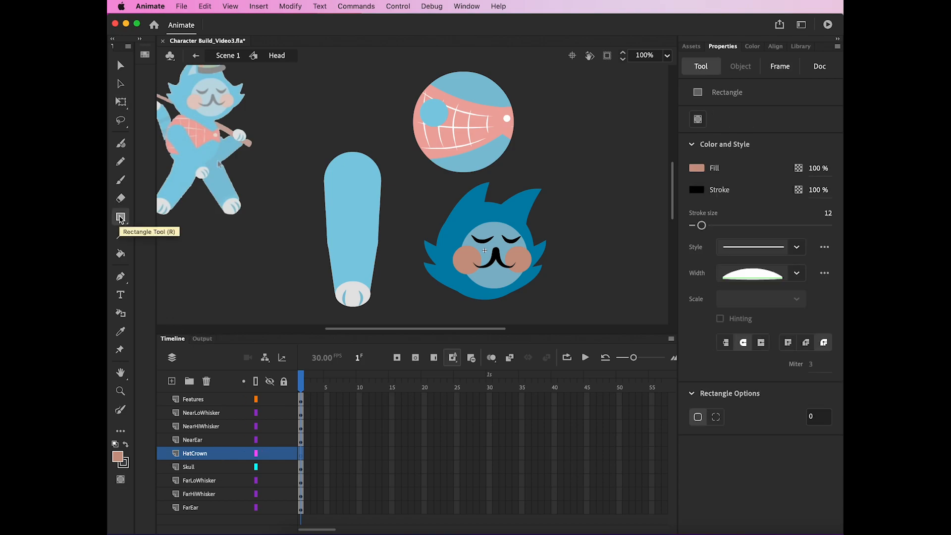
left_click(120, 217)
left_click(182, 257)
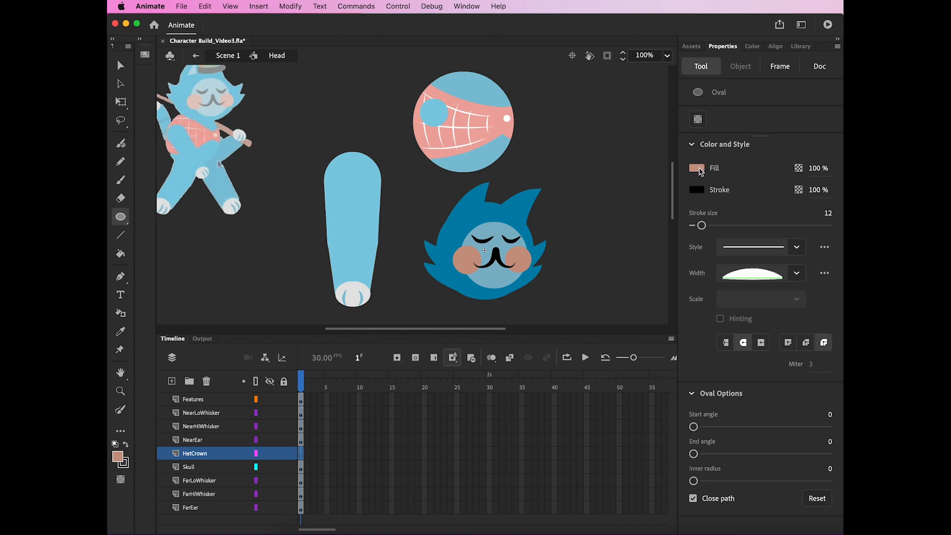
left_click(701, 172)
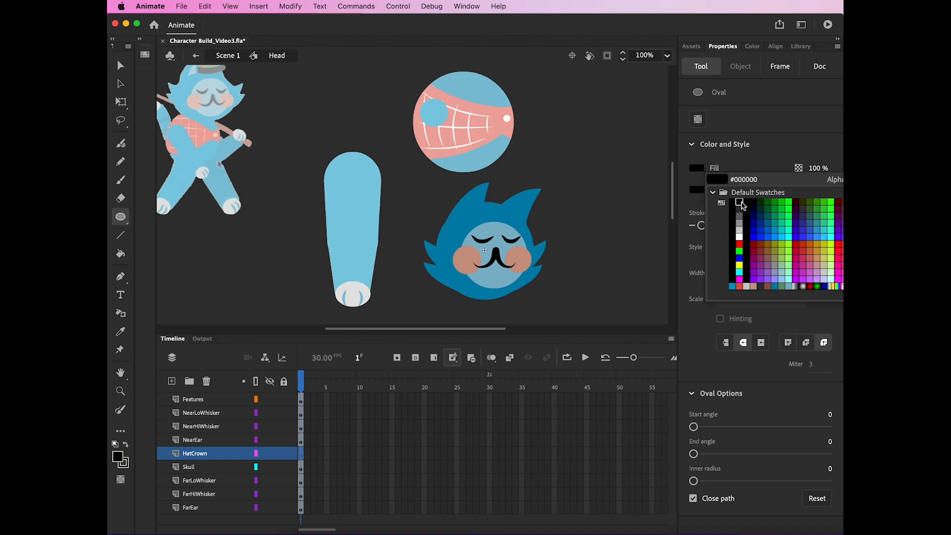
left_click(741, 203)
left_click(702, 190)
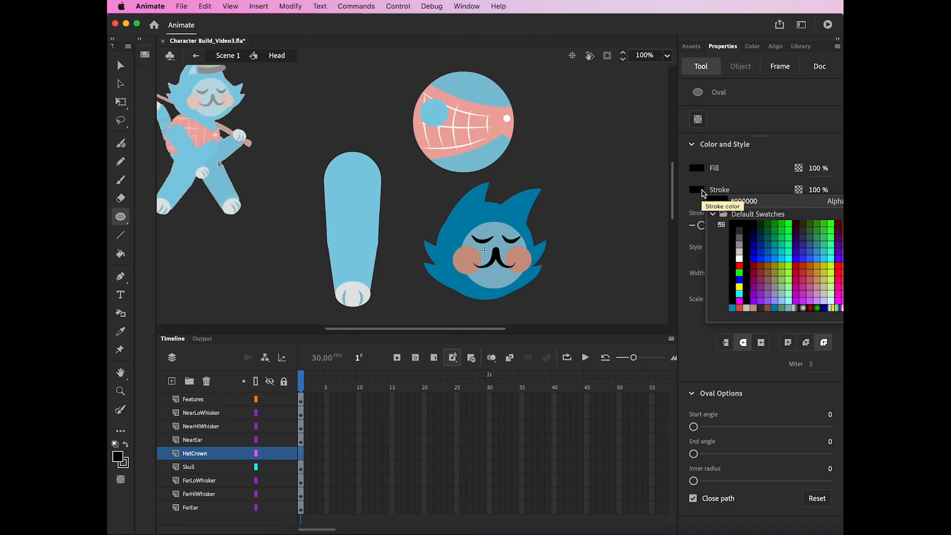
left_click(872, 200)
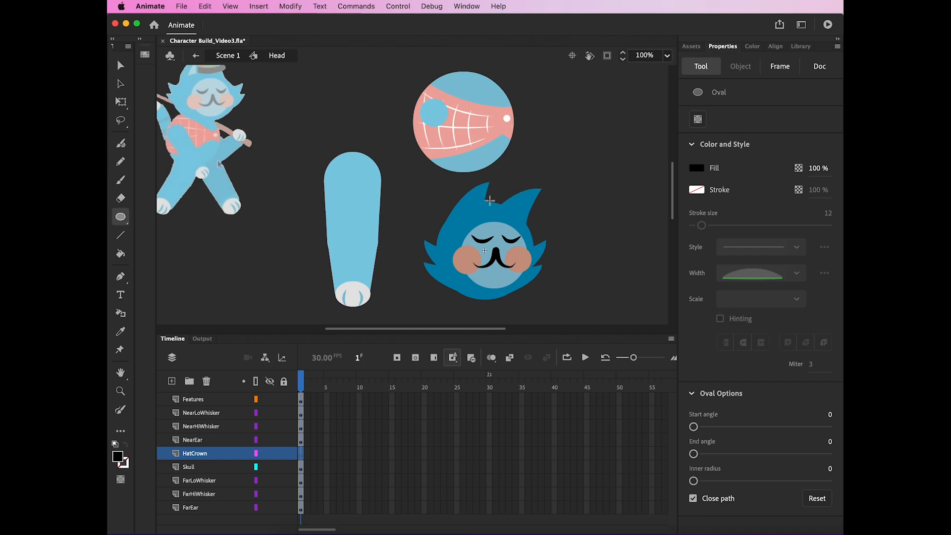
mouse_move(484, 206)
left_mouse_down()
mouse_move(518, 208)
mouse_move(513, 164)
mouse_move(522, 158)
mouse_move(518, 179)
mouse_move(524, 171)
mouse_move(512, 178)
mouse_move(510, 165)
mouse_move(517, 171)
left_mouse_up()
left_click_drag(672, 193, 671, 189)
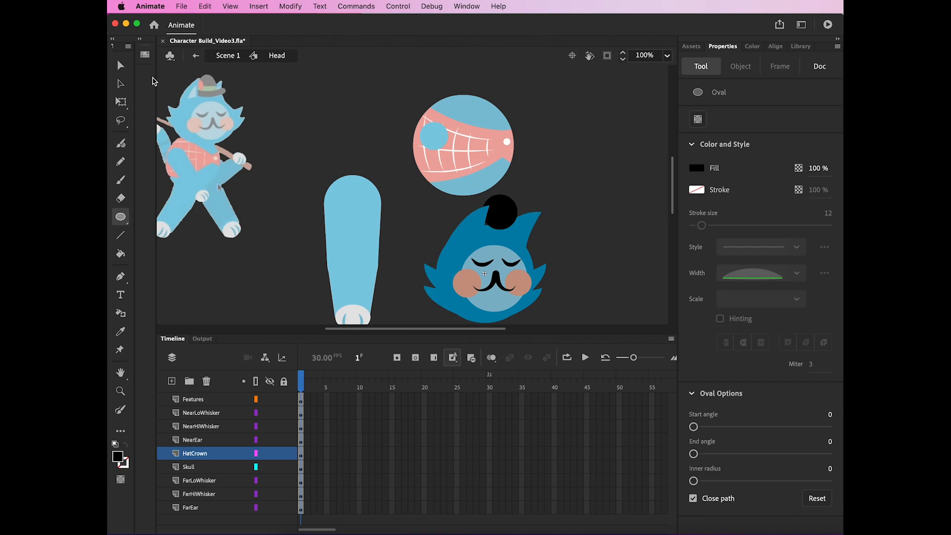
Step: Stretch the black circle vertically to about 83 px high and bend its bottom edge upward to flatten it into a hat crown
left_click(121, 102)
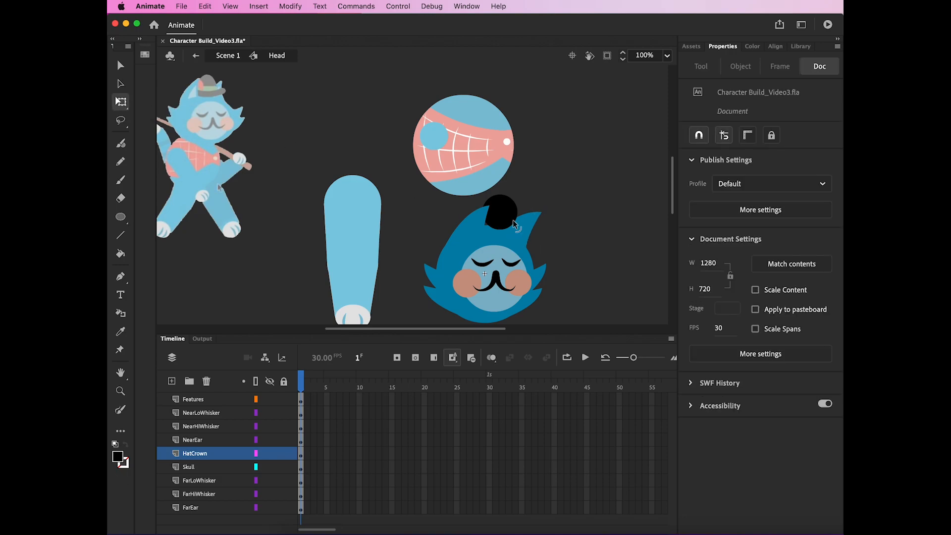
left_click(507, 222)
left_click_drag(500, 231, 500, 236)
left_click(120, 84)
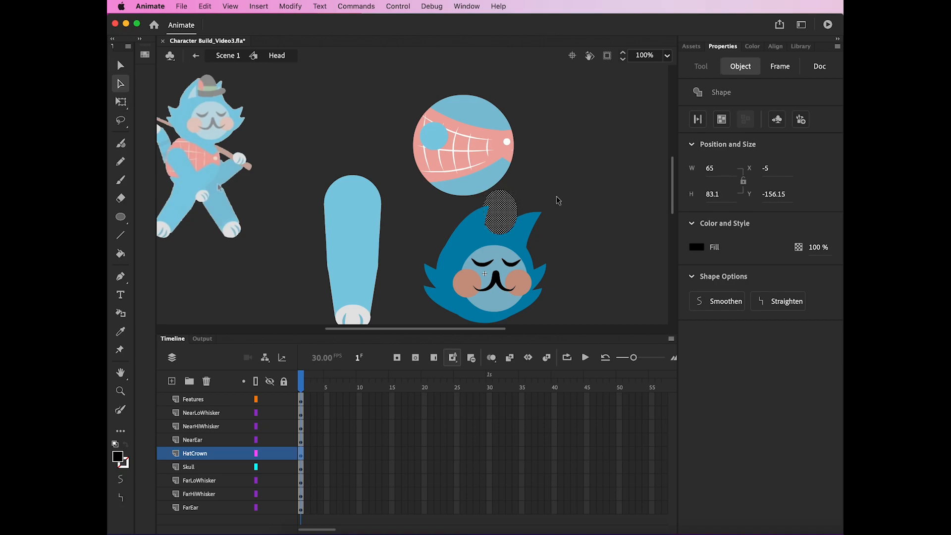
left_click(552, 274)
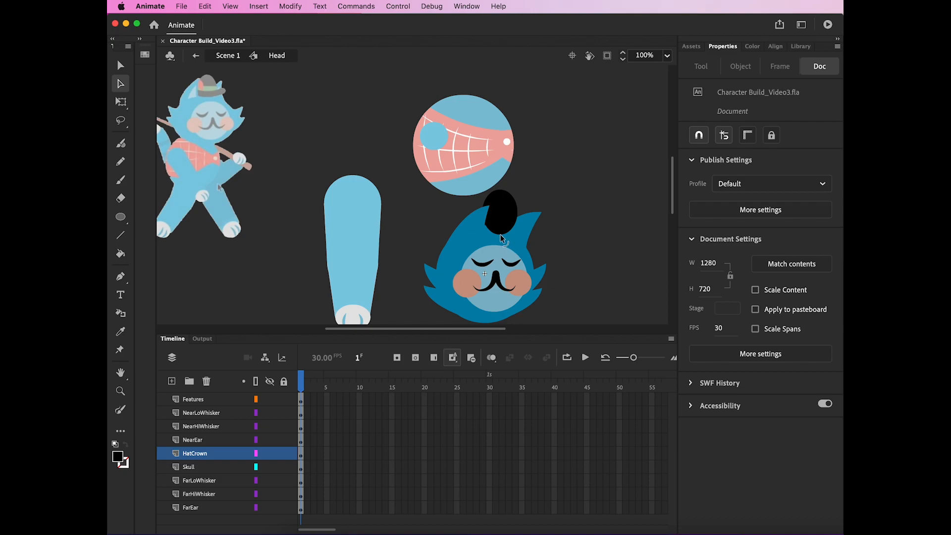
mouse_move(500, 235)
left_mouse_down()
mouse_move(491, 227)
mouse_move(505, 222)
mouse_move(501, 234)
mouse_move(499, 224)
left_mouse_up()
Step: Nudge the hat crown slightly lower on the head and narrow it to about 57 px wide
key("q")
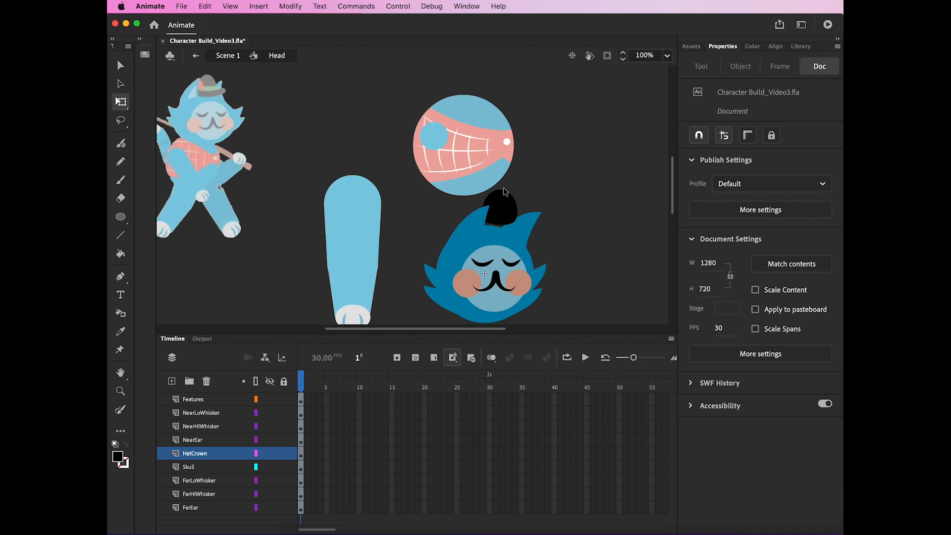
left_click(509, 216)
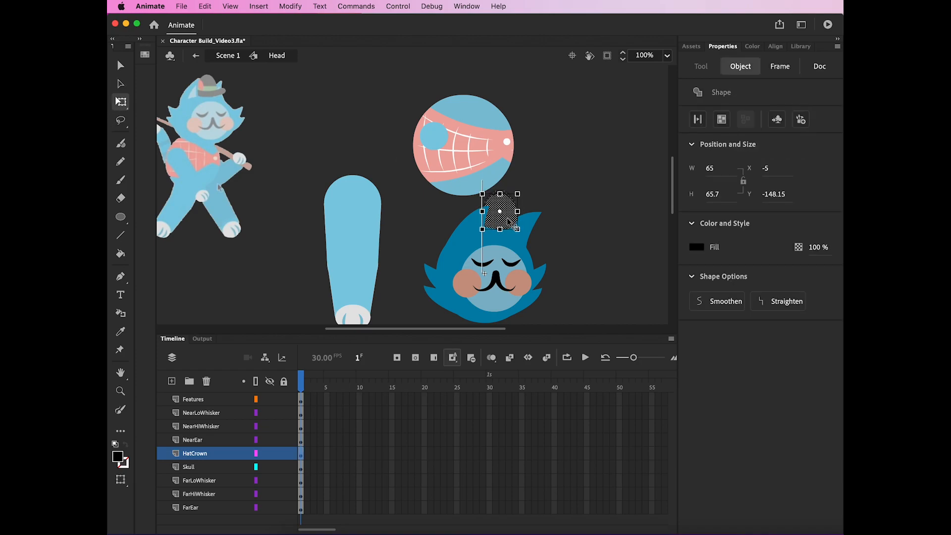
left_click(541, 225)
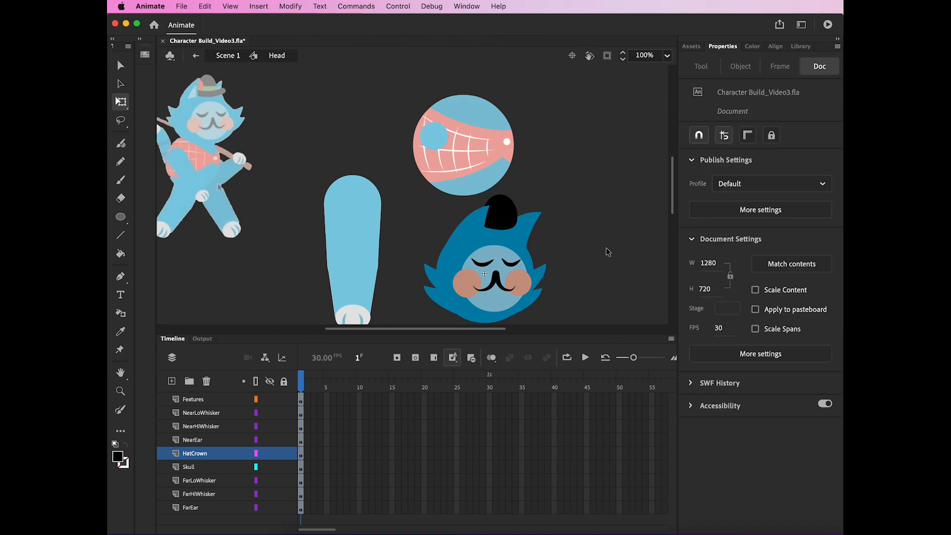
left_click(507, 222)
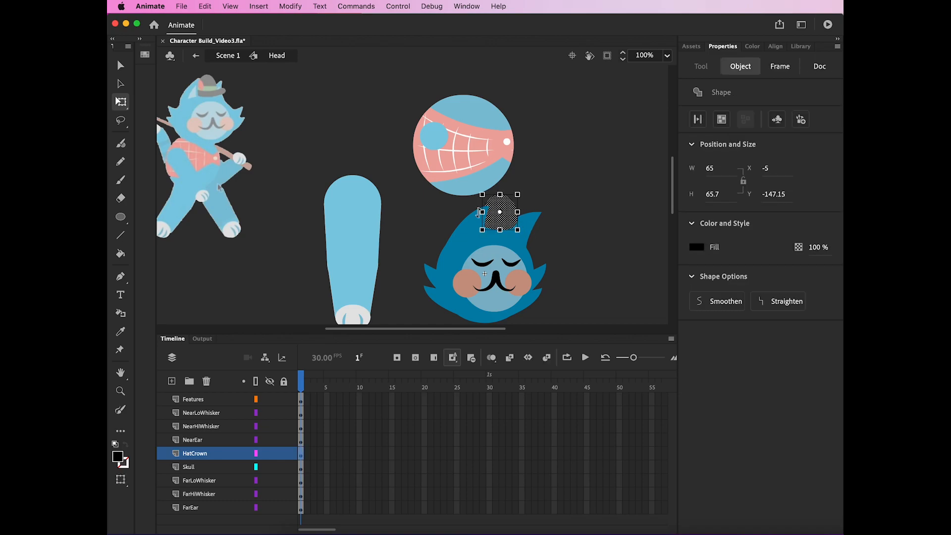
left_click_drag(480, 211, 477, 212)
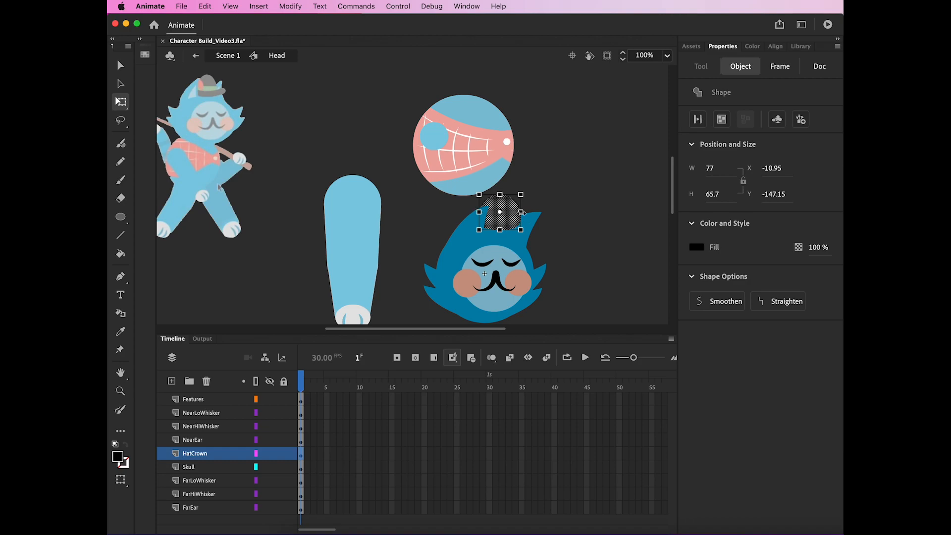
left_click(525, 231)
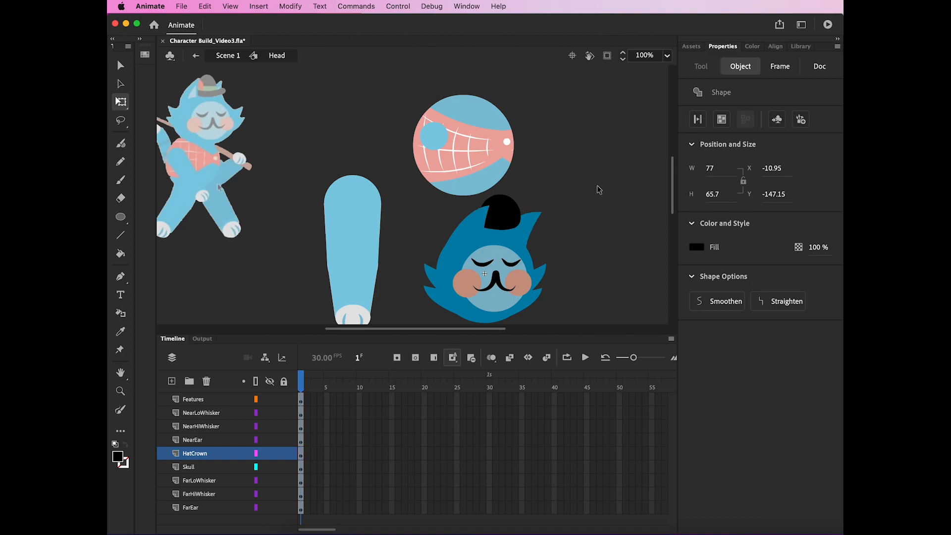
left_click(513, 225)
left_click_drag(521, 211, 515, 211)
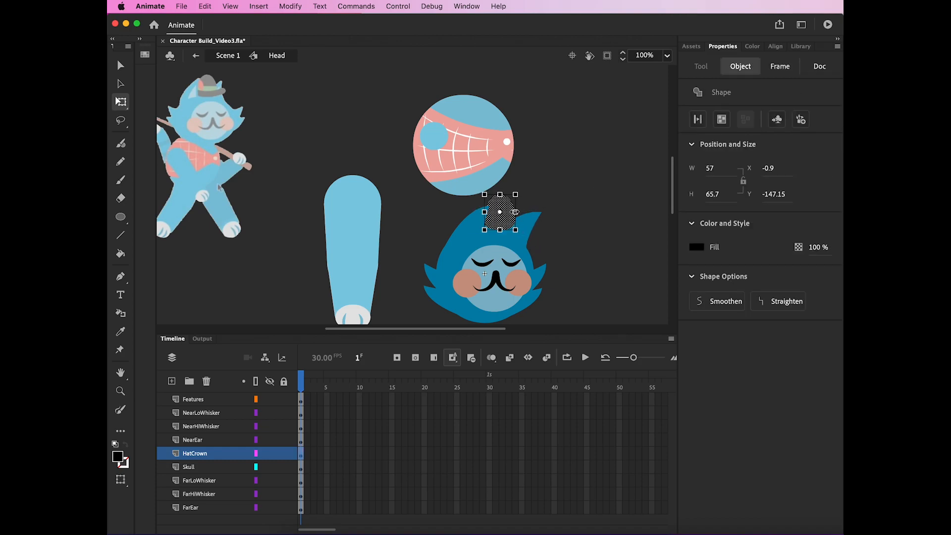
left_click(637, 231)
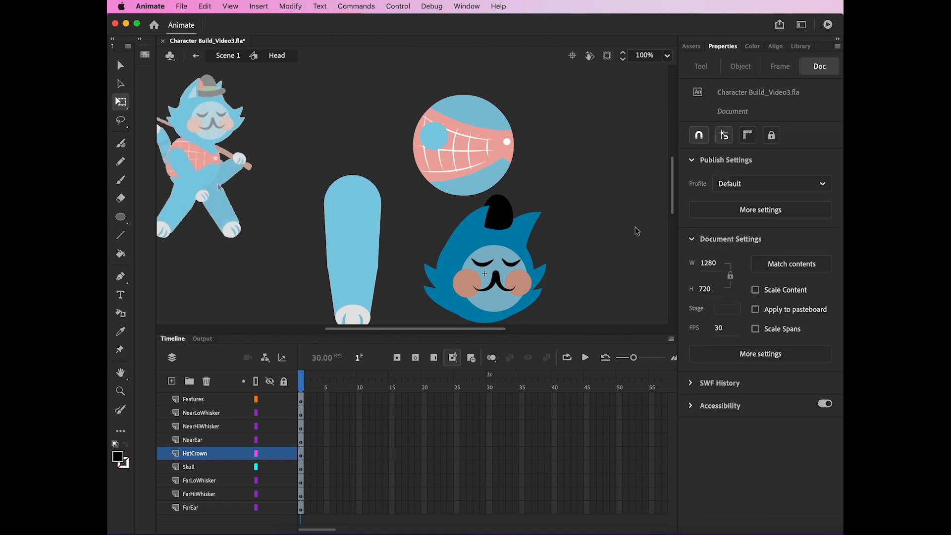
Step: Move the hat crown off the head into the empty area beside the far ear
left_click(506, 222)
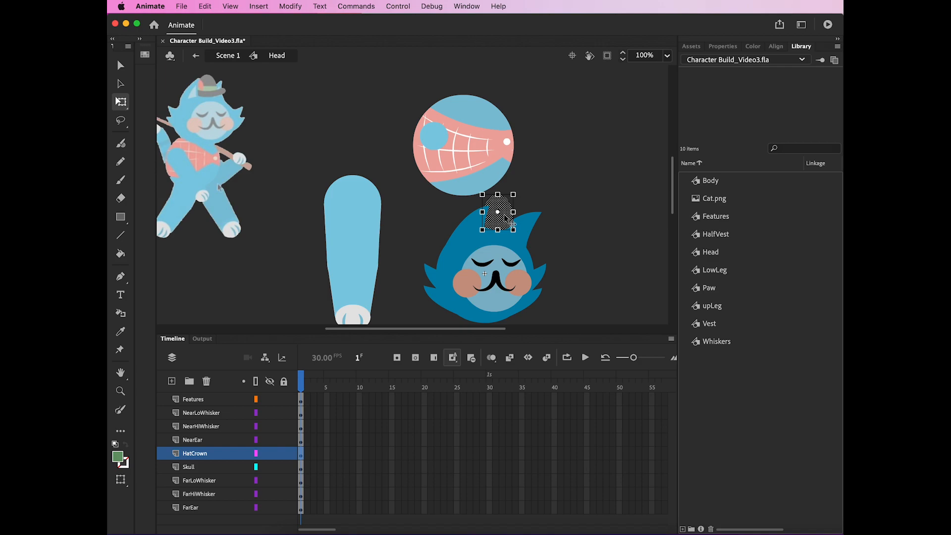
left_click_drag(507, 218, 585, 210)
left_click(591, 260)
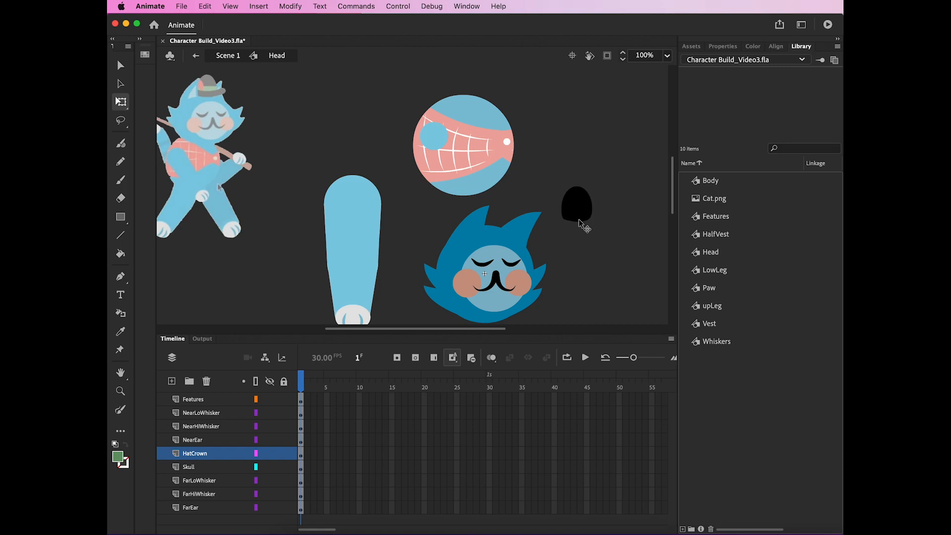
Step: Draw a green, stroke-free rectangle about 56 by 13 px across the lower part of the crown as a hat band
key("super+equal")
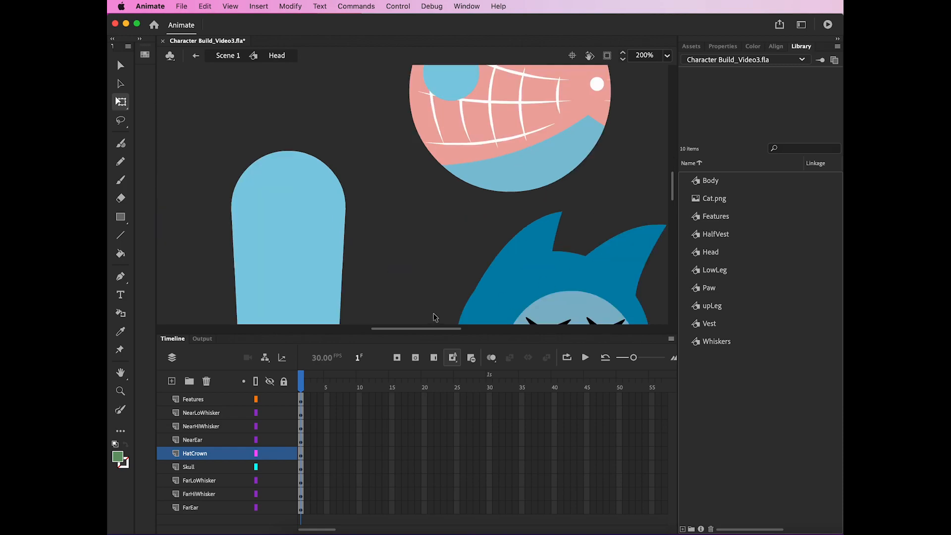
left_click_drag(446, 329, 492, 333)
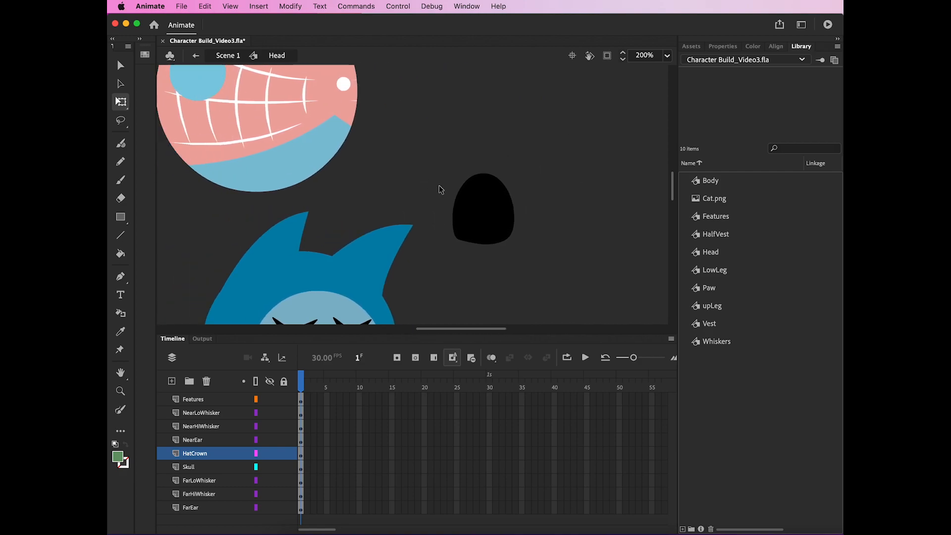
left_click(120, 218)
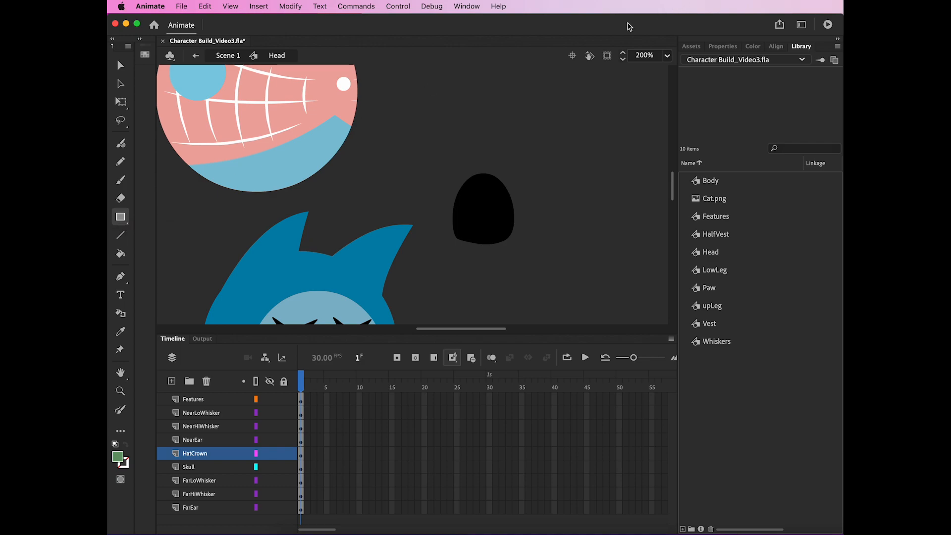
left_click(722, 47)
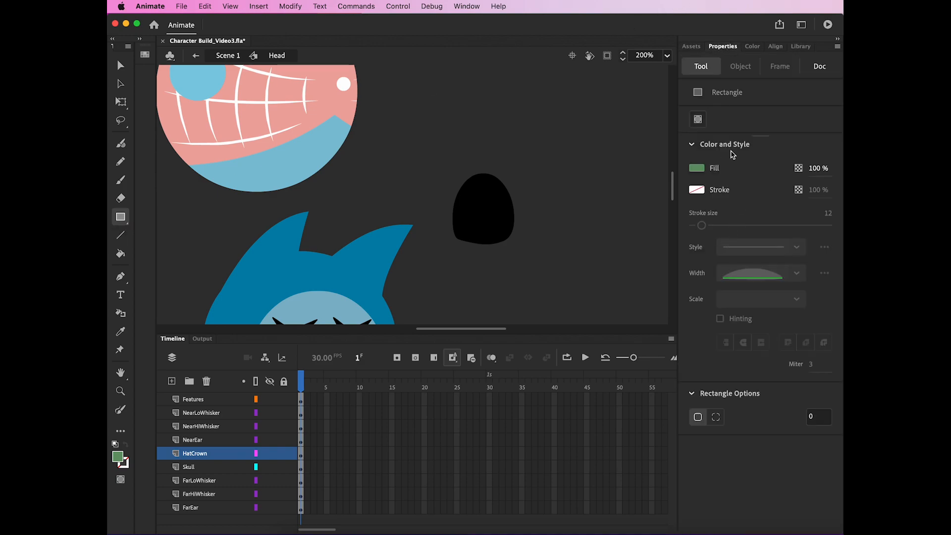
left_click(698, 168)
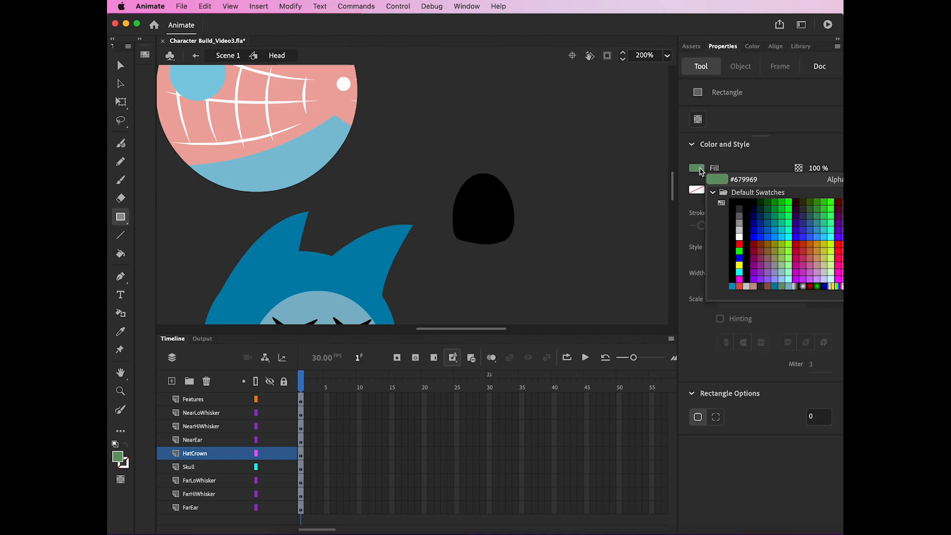
left_click(782, 285)
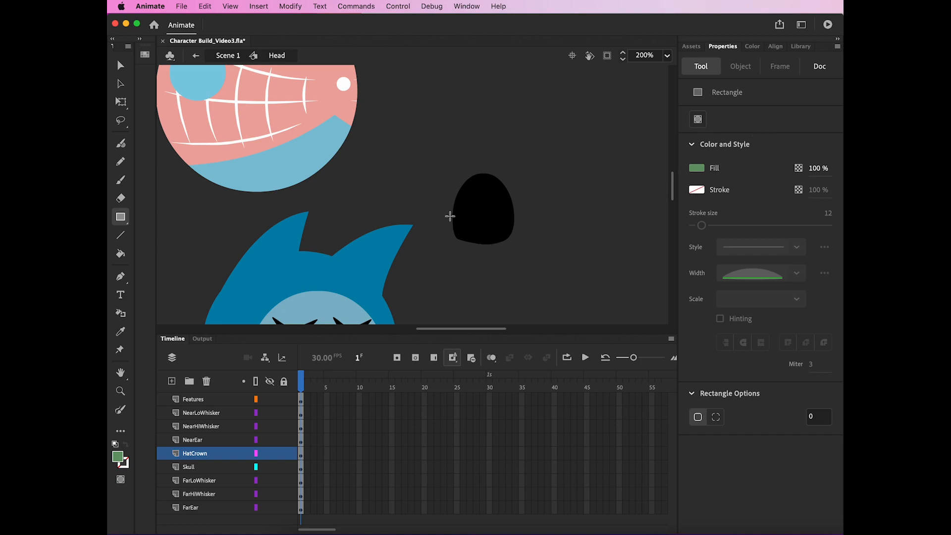
left_click_drag(453, 226, 513, 240)
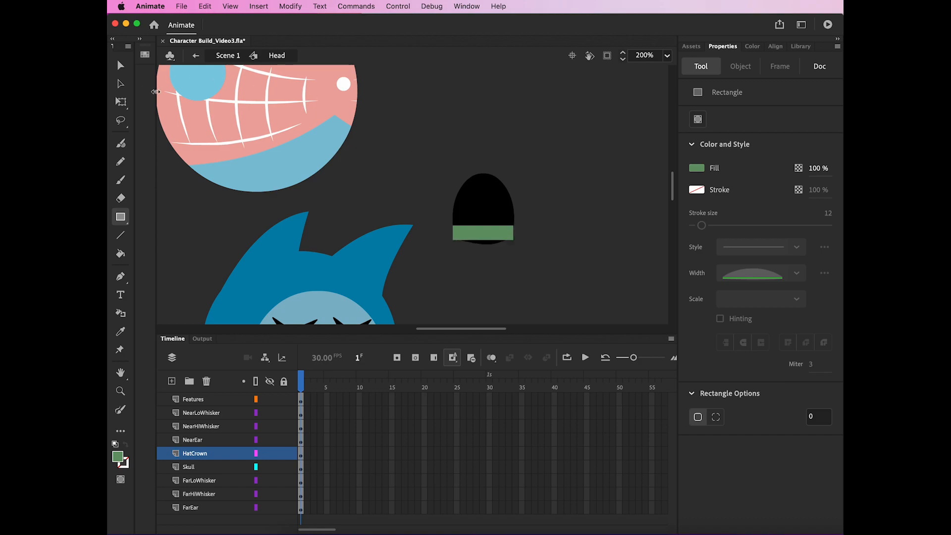
Step: Try moving the green band about 2 px lower on the crown, and undo the move
left_click(122, 103)
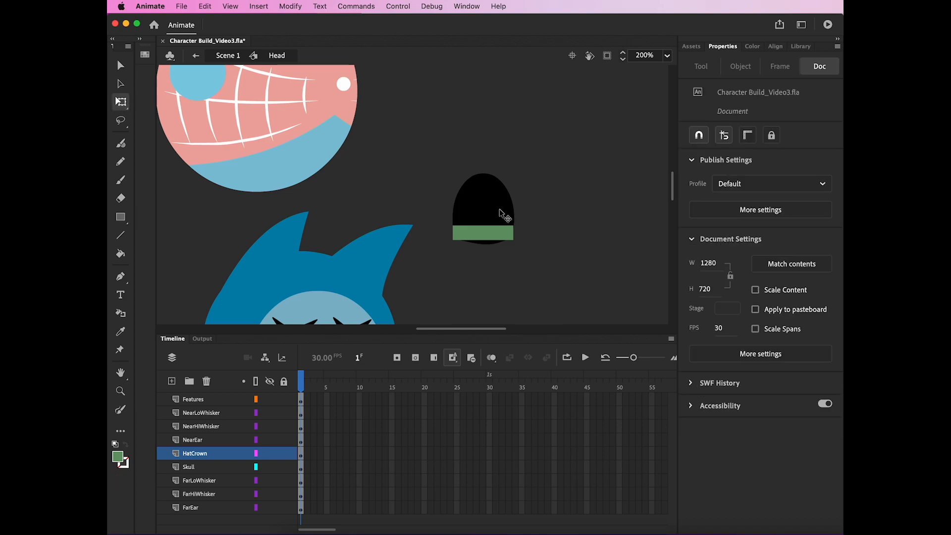
left_click(498, 236)
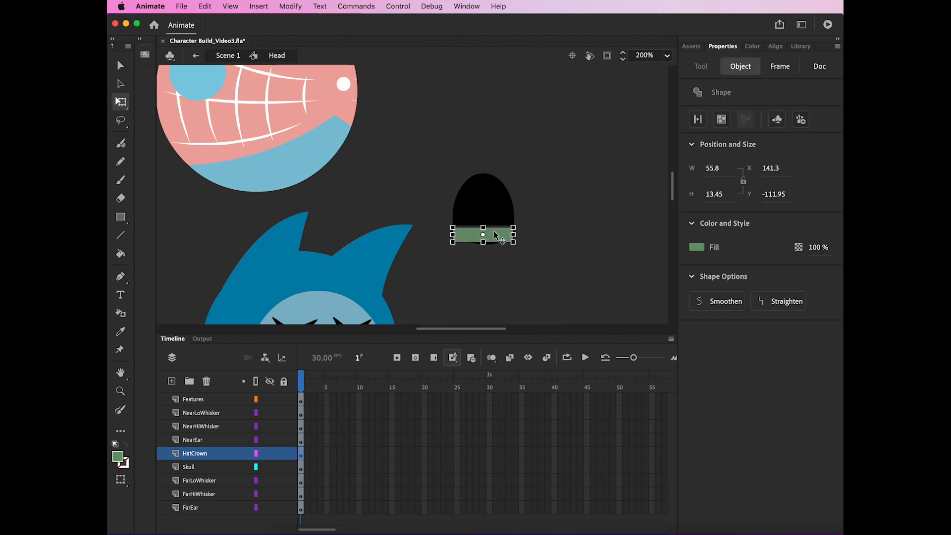
left_click(561, 218)
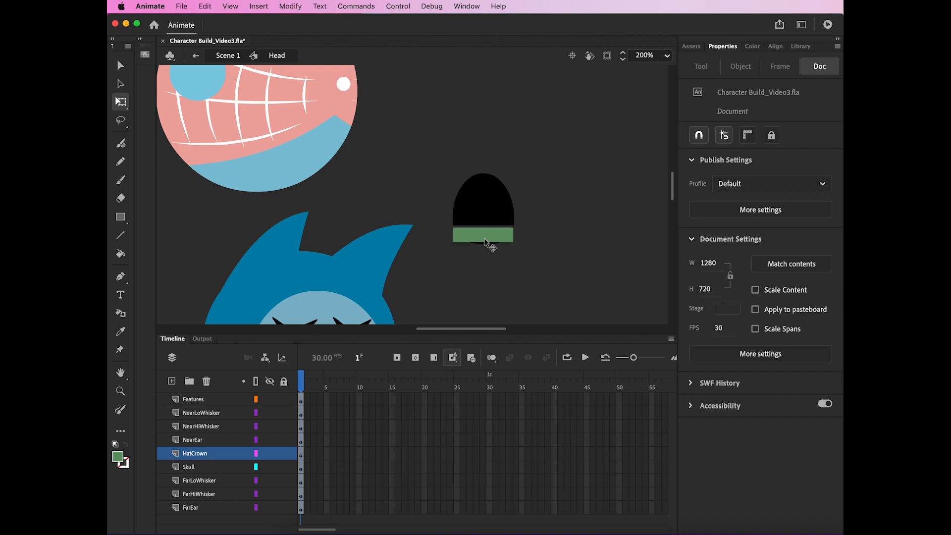
key("super+z")
key("super+z")
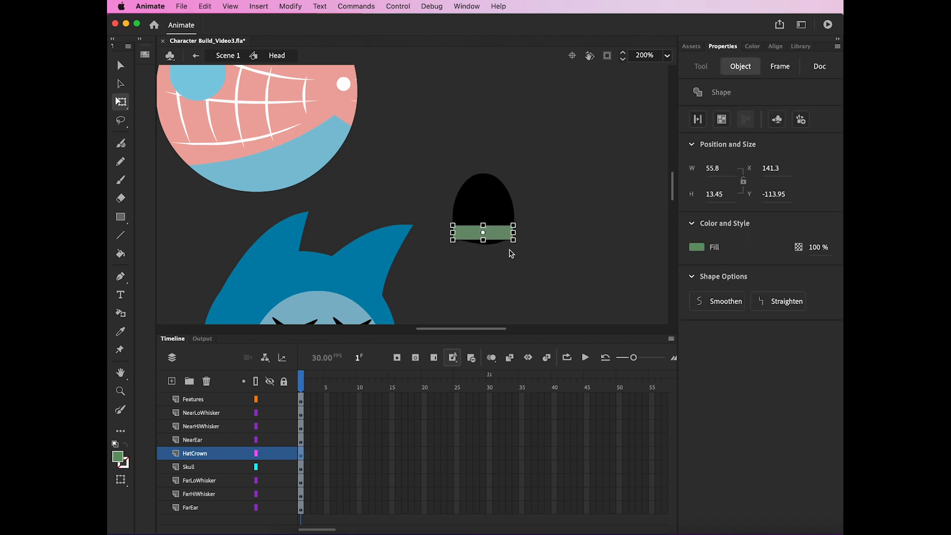
Step: Bend the crown's curved bottom edge upward until it is flush with the lower edge of the green band
left_click(581, 237)
left_click(120, 83)
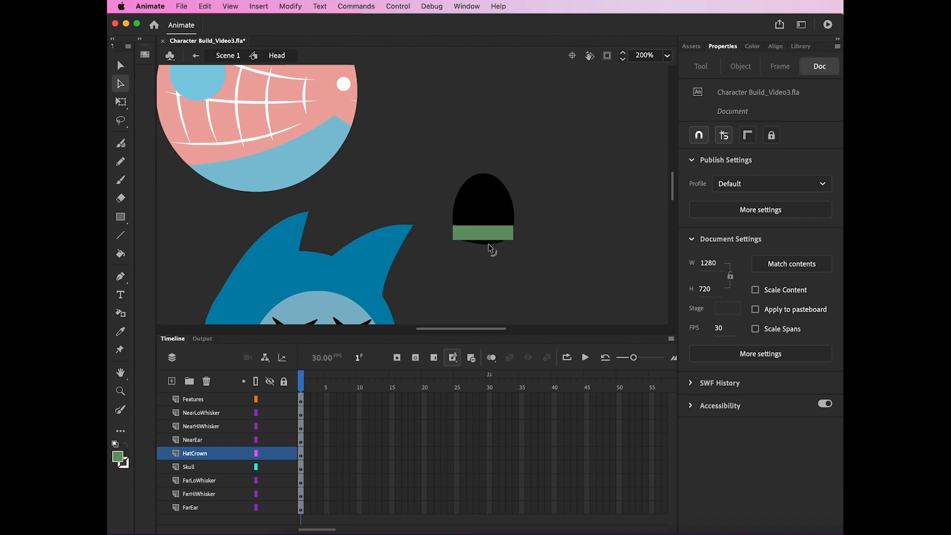
left_click_drag(486, 244, 485, 240)
key("super+z")
key("super+z")
Step: Convert the black crown and its green band together into a graphic symbol named HatCrown
left_click(120, 103)
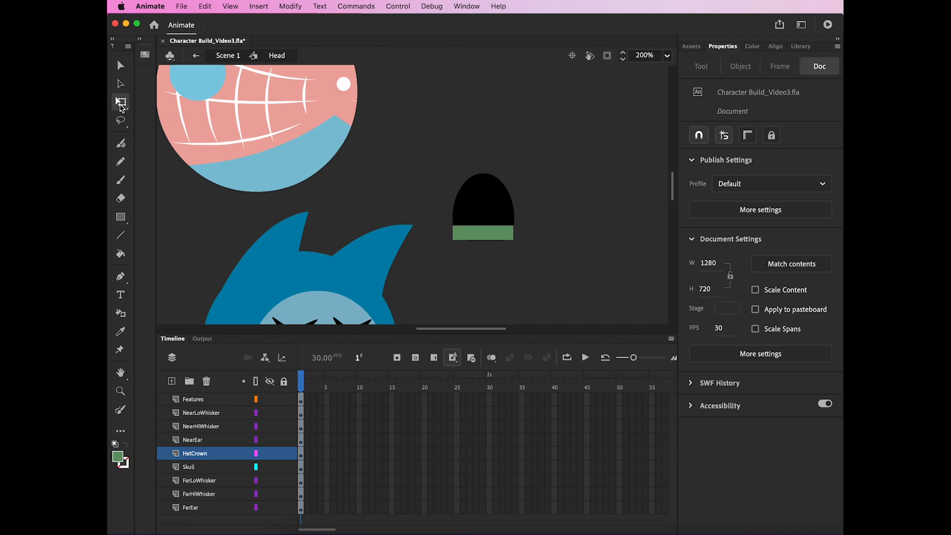
left_click_drag(445, 164, 531, 264)
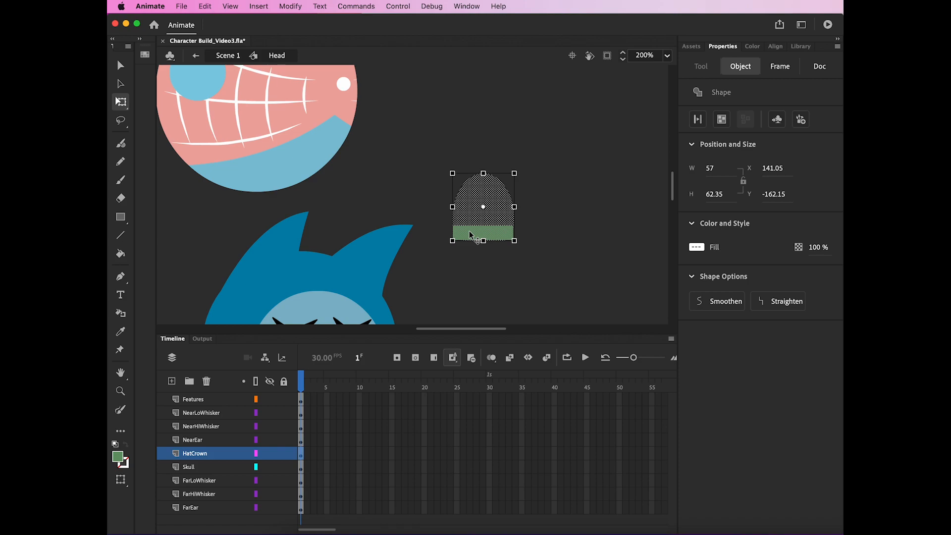
left_click(293, 6)
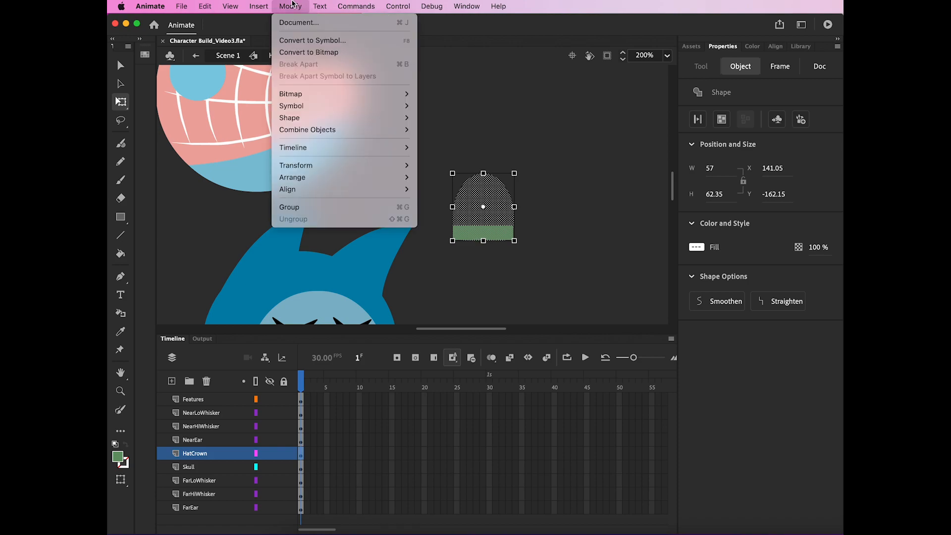
left_click(312, 41)
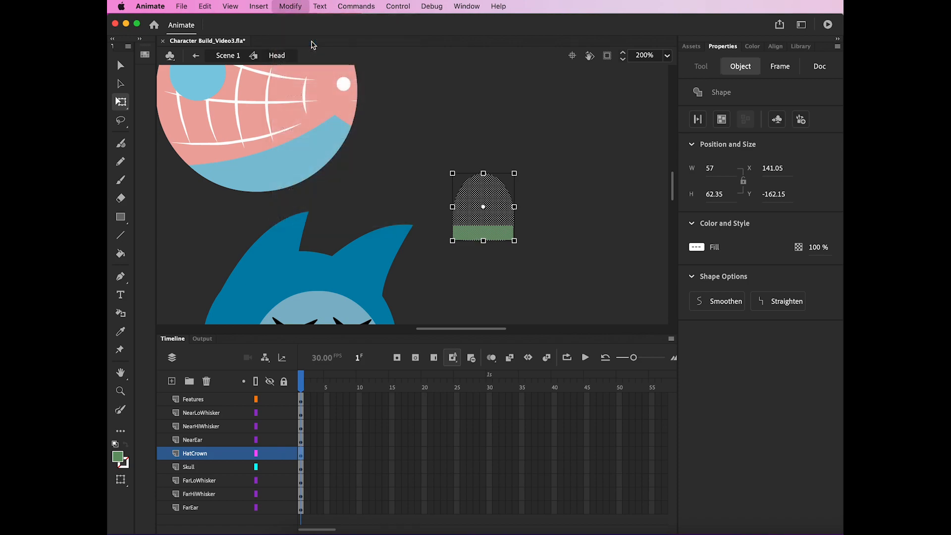
type("Ha")
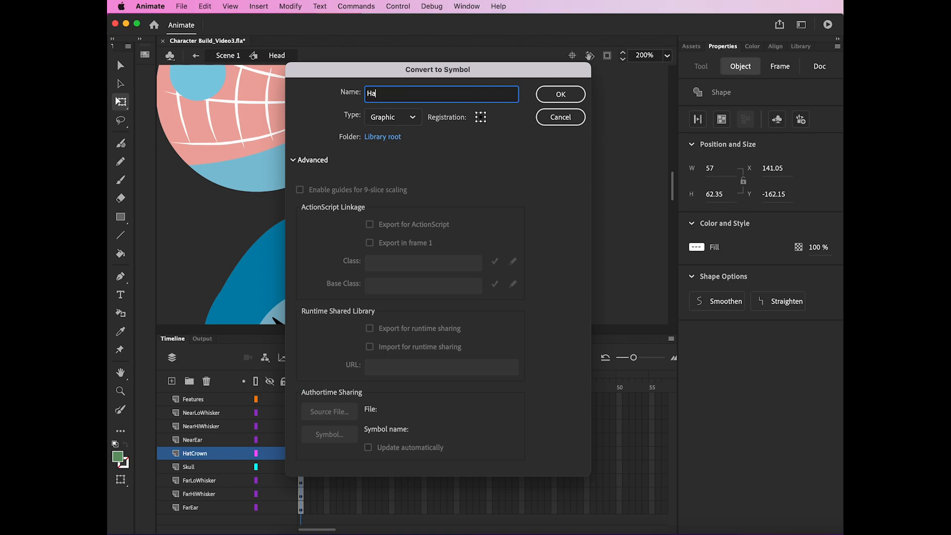
type("tCrown")
left_click(561, 95)
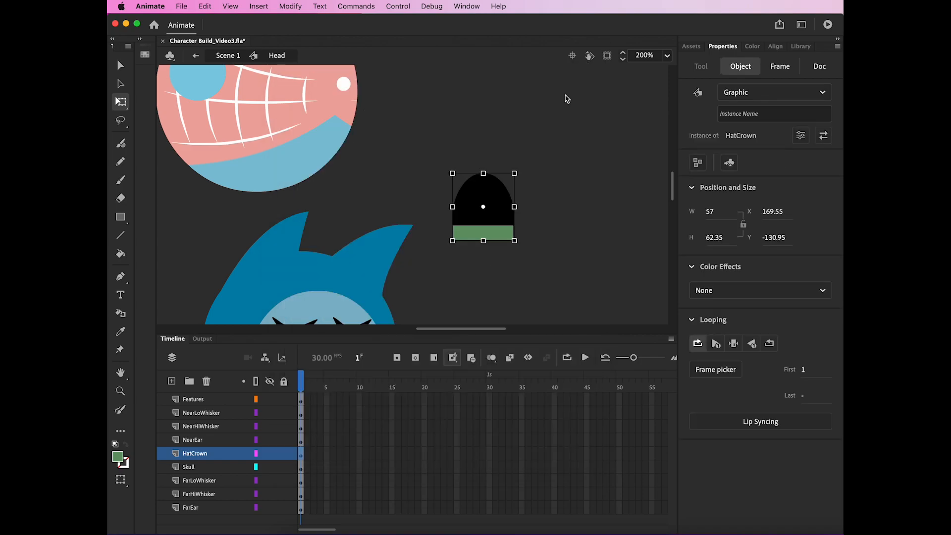
left_click(591, 218)
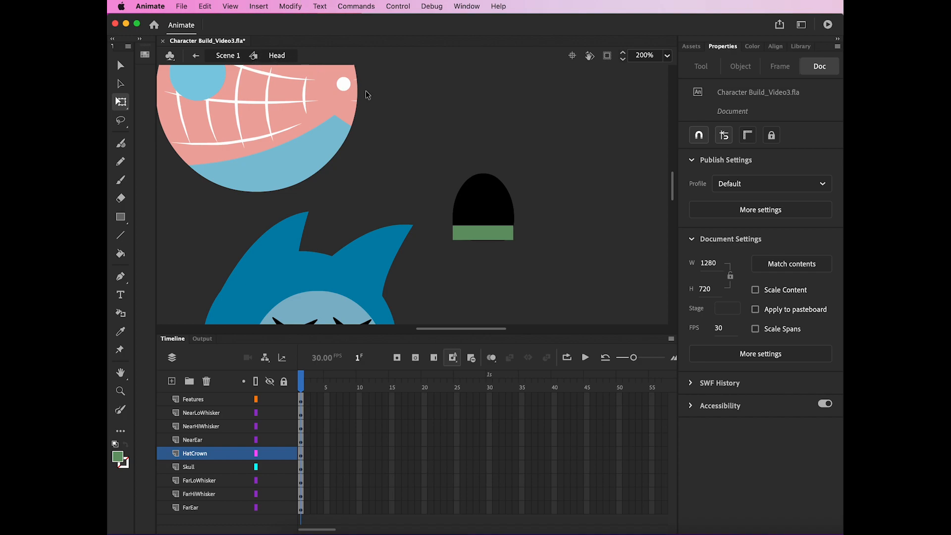
Step: Add a new layer directly above HatCrown and name it Feather
left_click(172, 381)
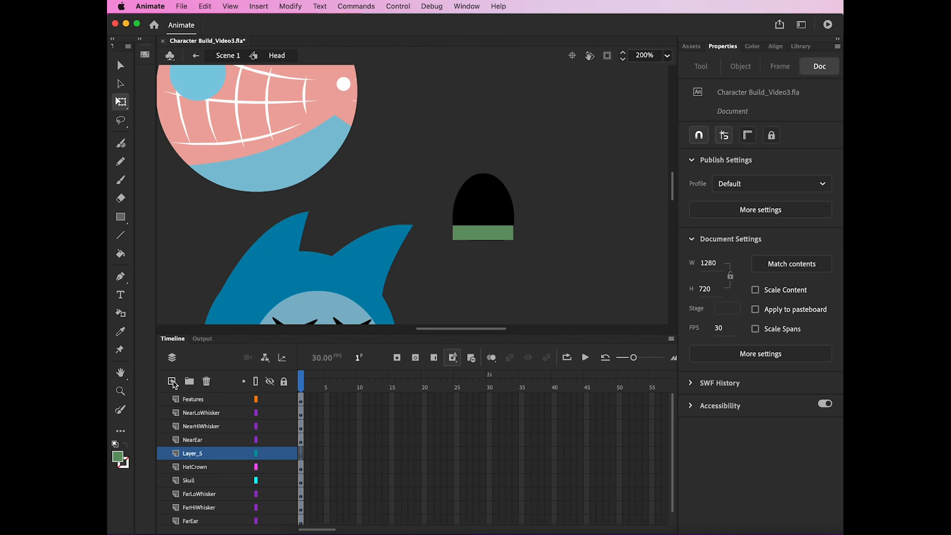
double_click(186, 454)
type("Feather")
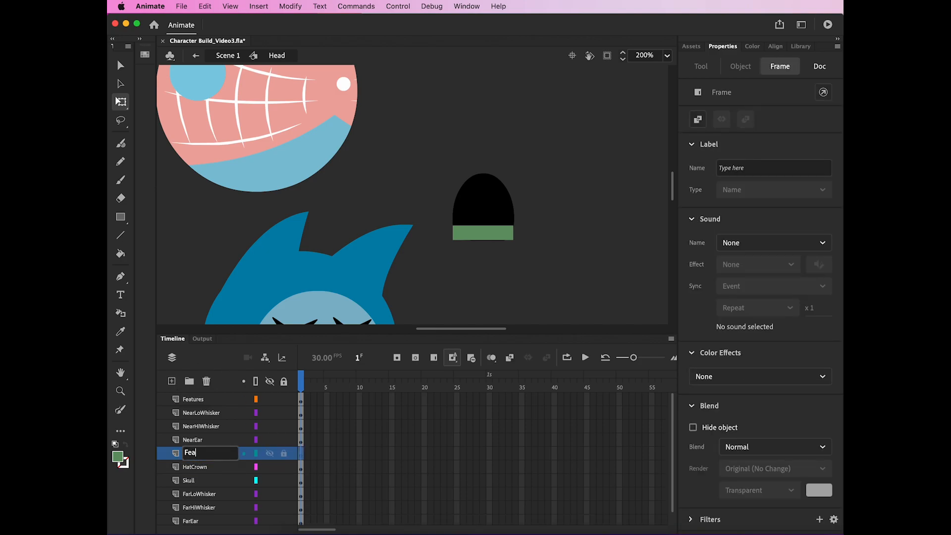
key("Return")
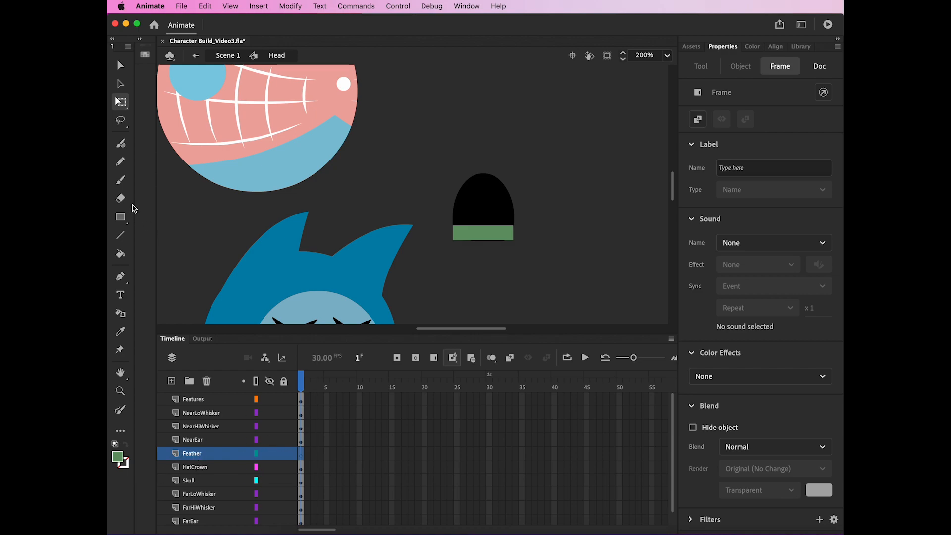
Step: Draw a red Pencil stroke about 26 px tall near one end of the green band, using the symmetrical leaf-shaped width profile, as a feather
left_click(120, 162)
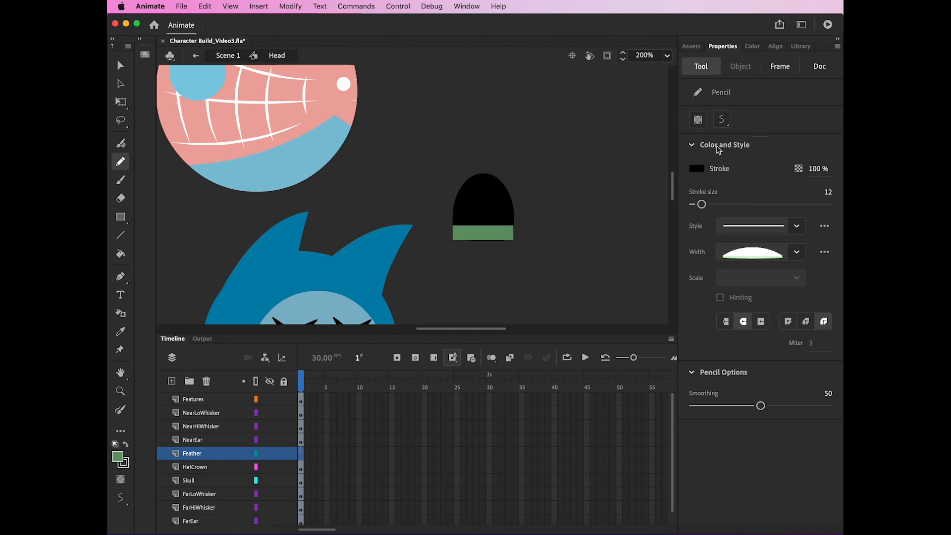
left_click(697, 169)
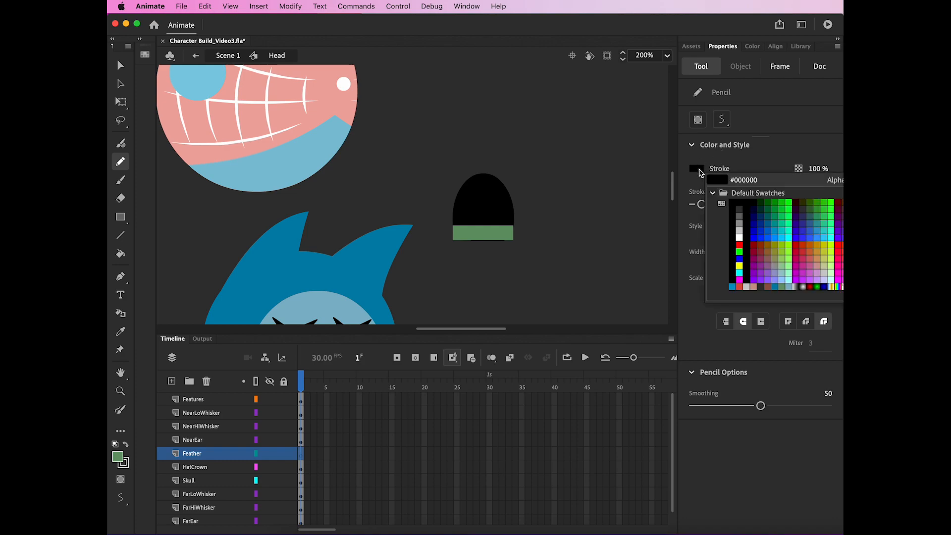
left_click(739, 287)
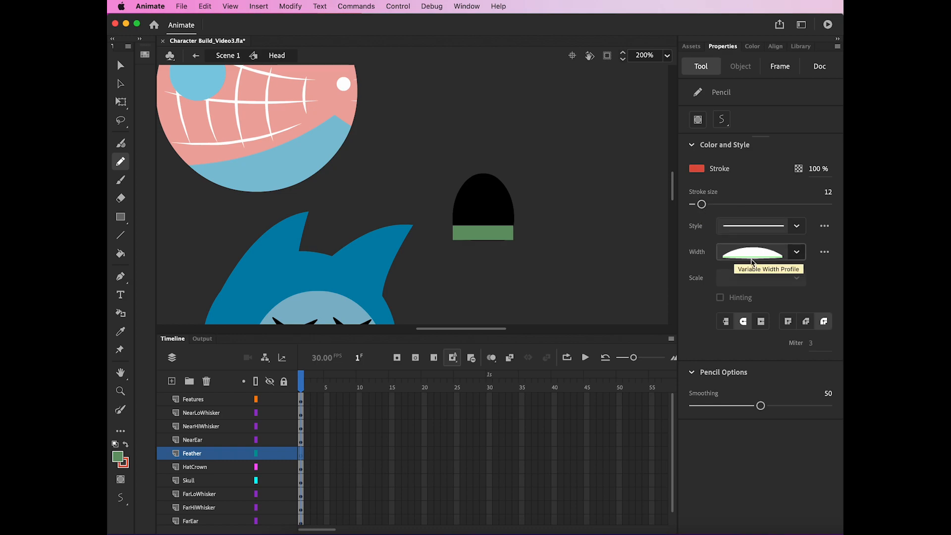
left_click(797, 253)
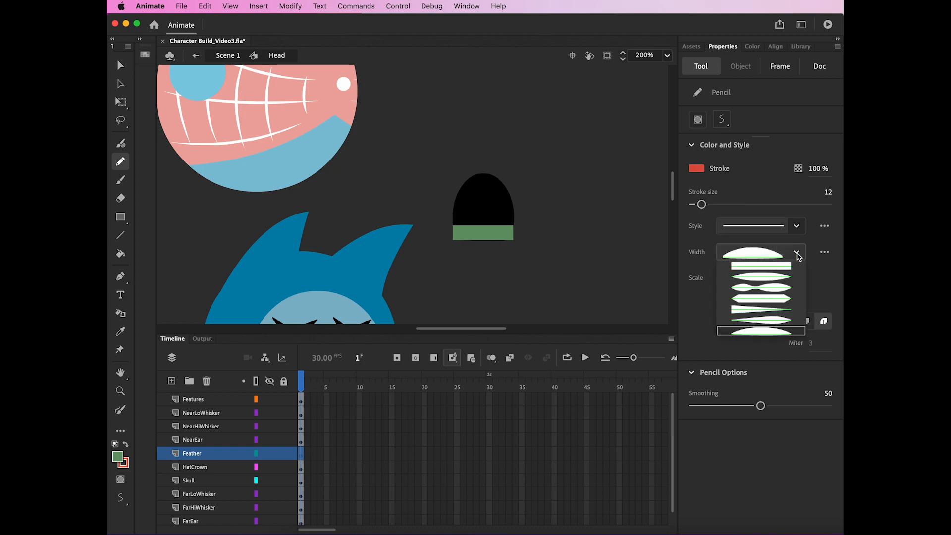
left_click(763, 281)
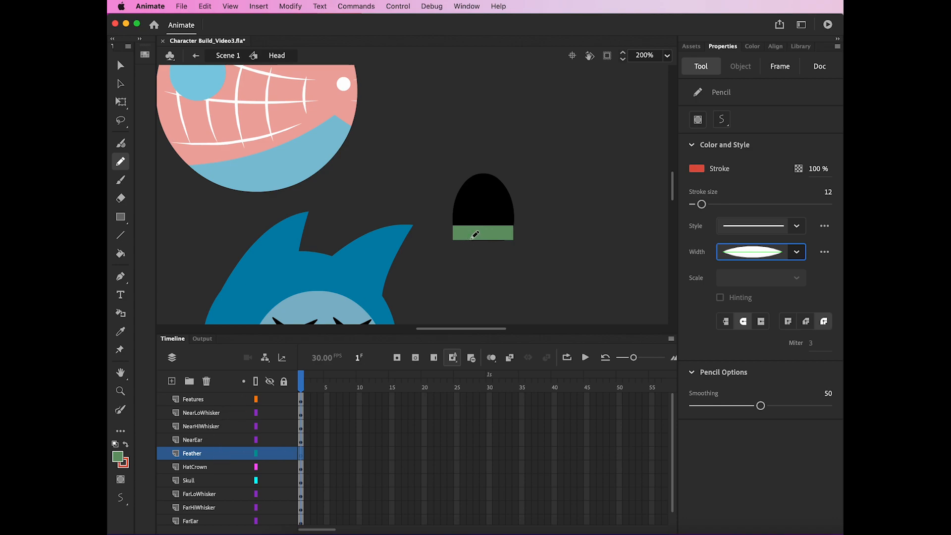
left_click_drag(473, 233, 466, 210)
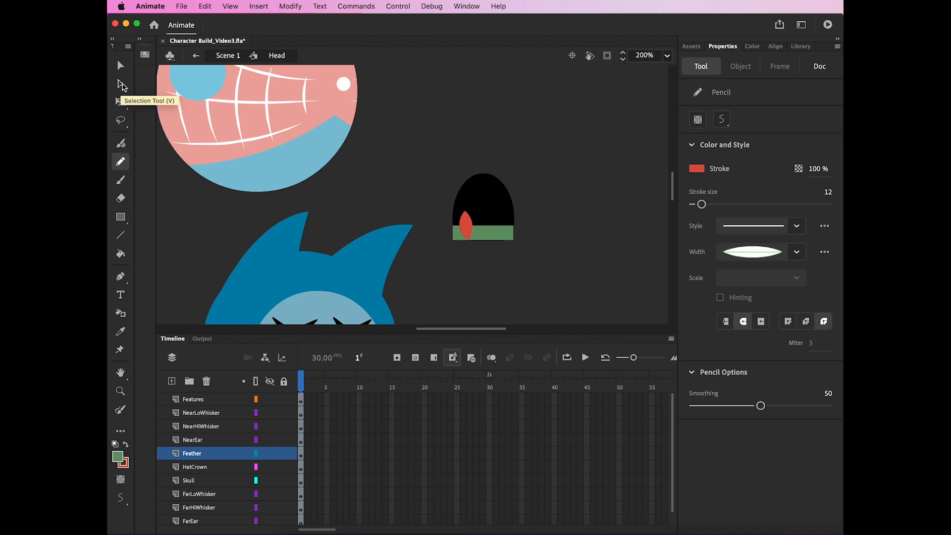
Step: Convert the red feather stroke into a graphic symbol named Feather
left_click(124, 104)
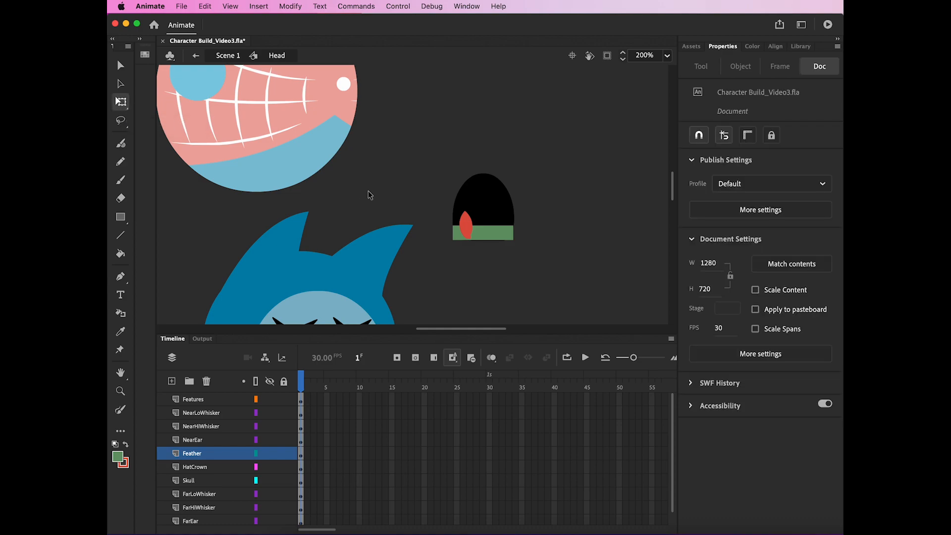
left_click(467, 229)
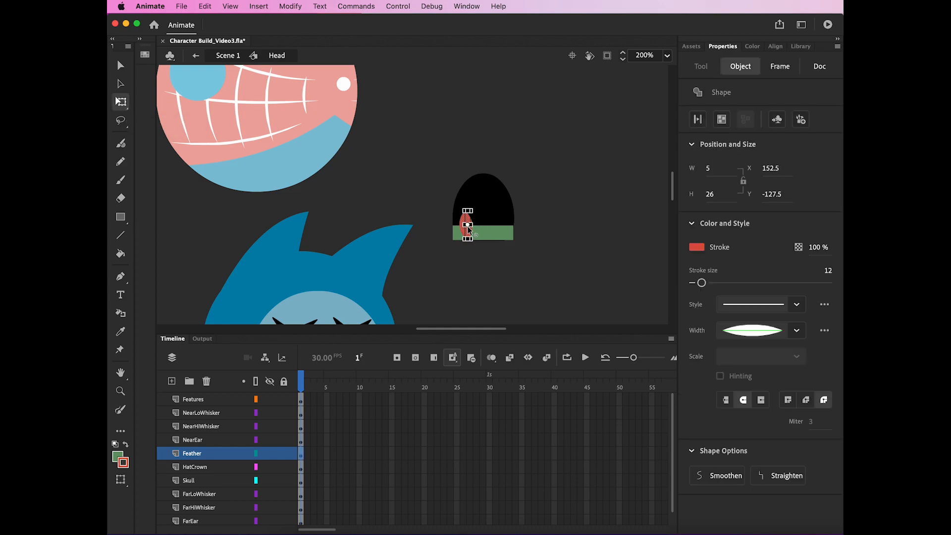
left_click(290, 6)
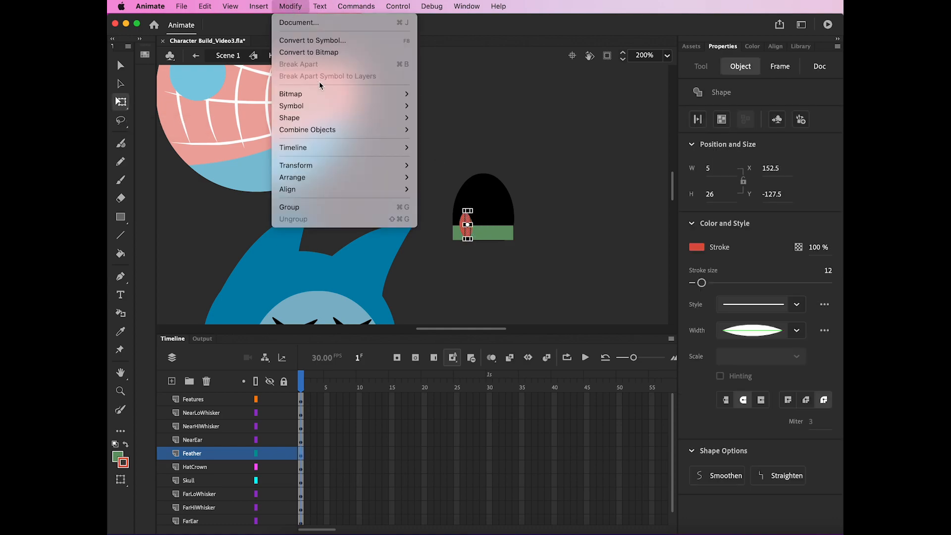
left_click(315, 42)
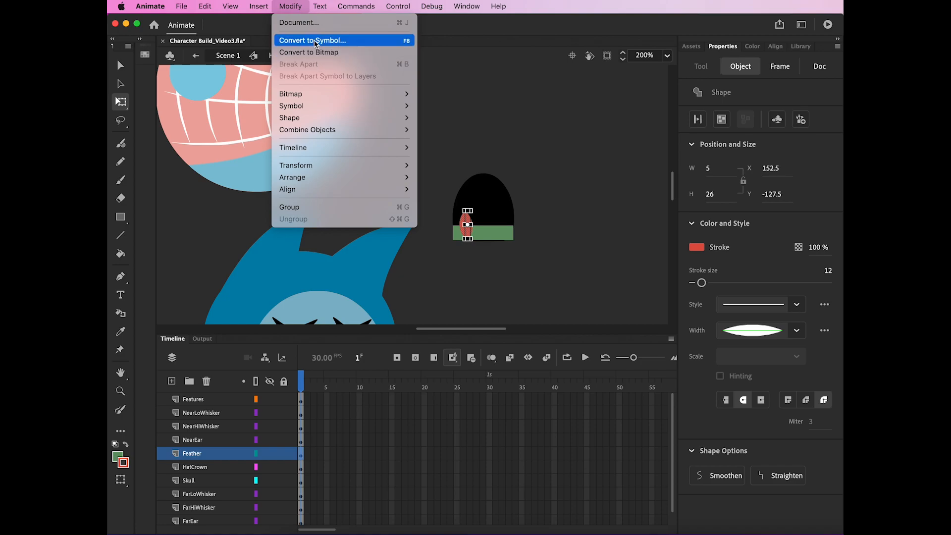
type("Feather")
key("Return")
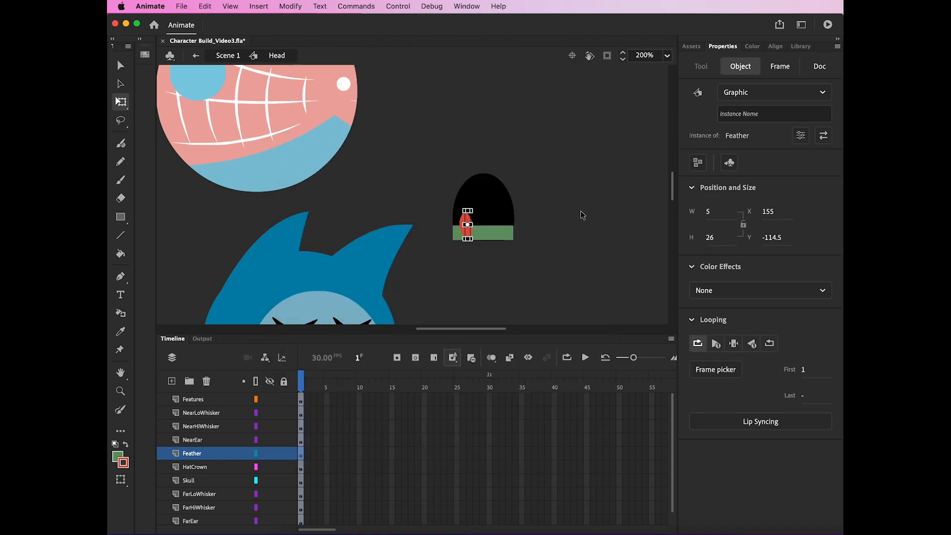
left_click(578, 256)
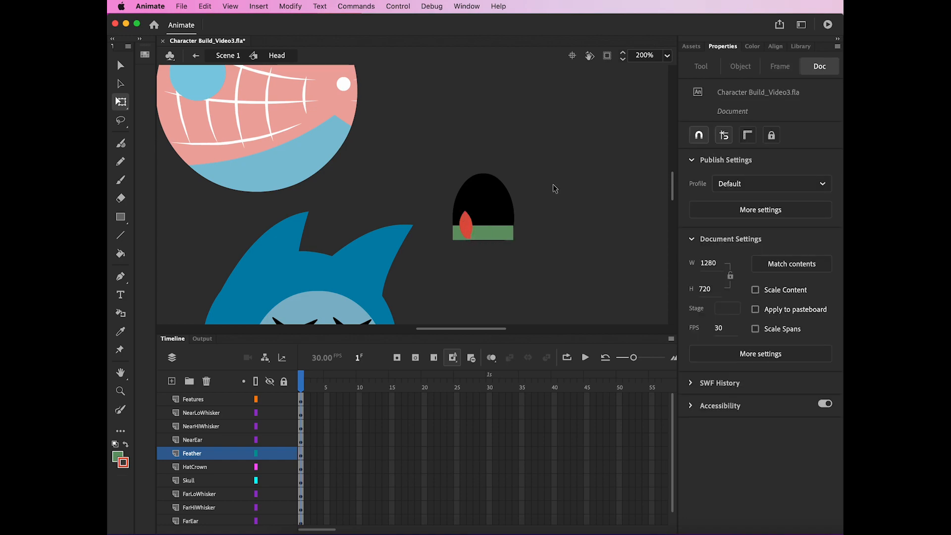
Step: Move the hat crown and feather together back onto the head between the two ears
left_click_drag(545, 160, 427, 268)
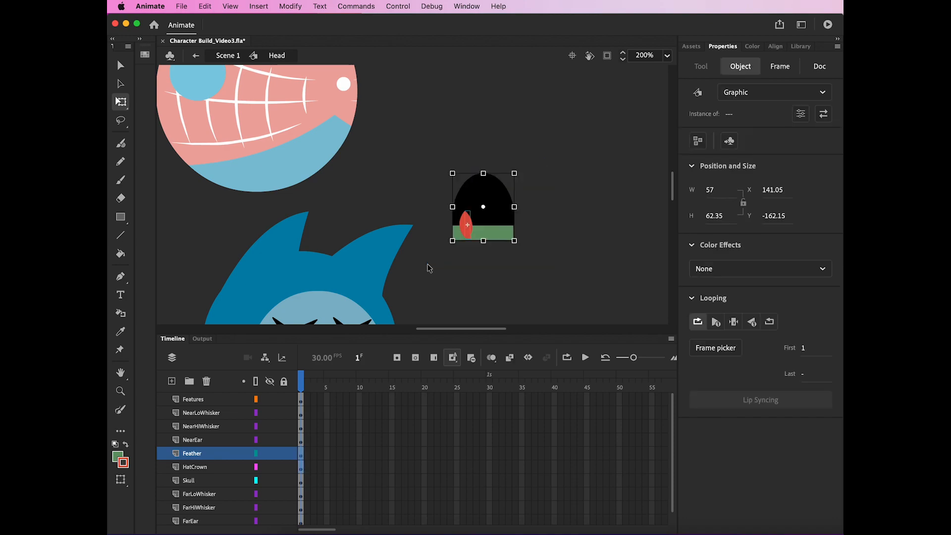
left_click_drag(495, 230, 339, 252)
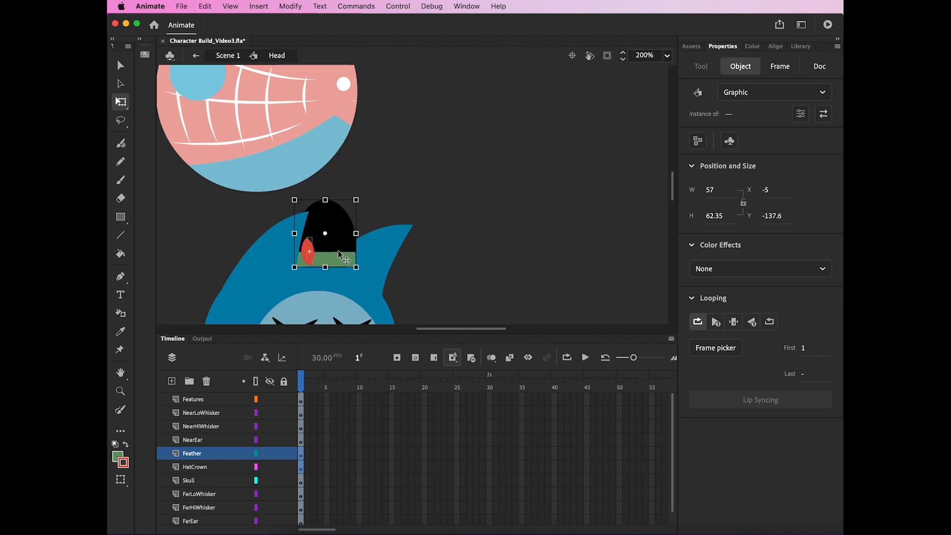
key("super+minus")
key("super+minus")
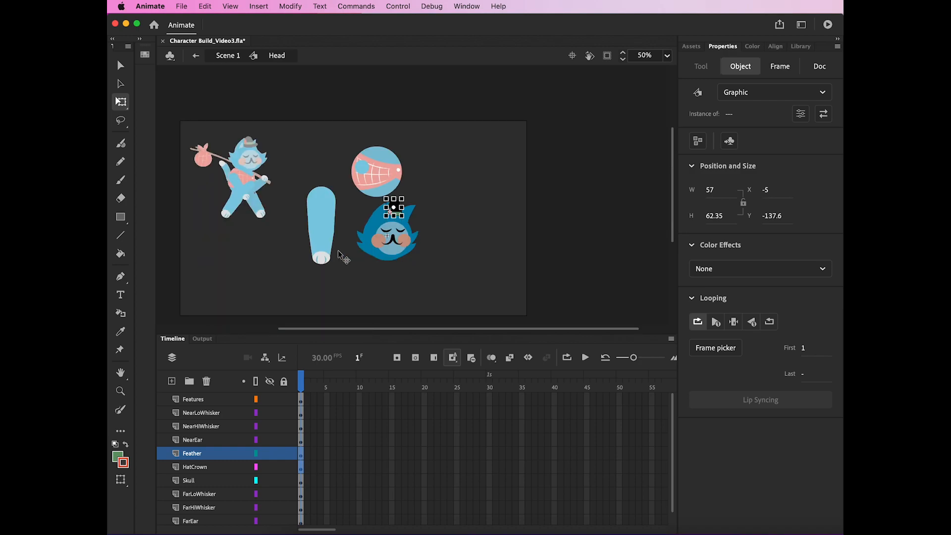
key("super+equal")
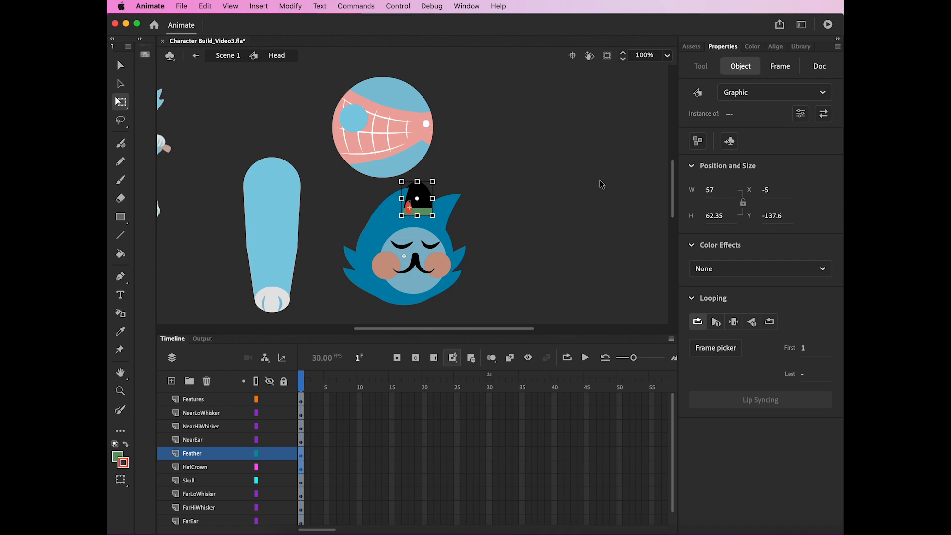
left_click(602, 185)
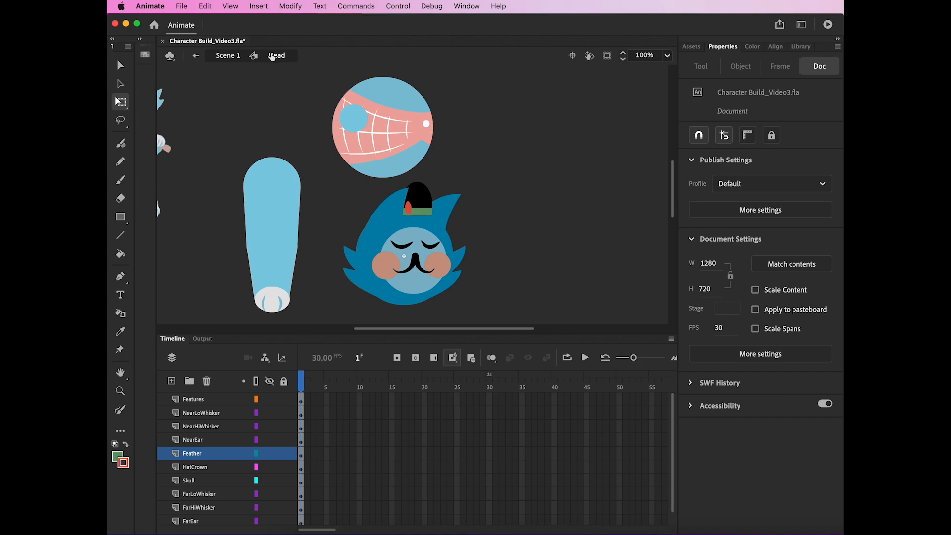
Step: Add a new layer directly above Feather and name it HatBrim
left_click(171, 384)
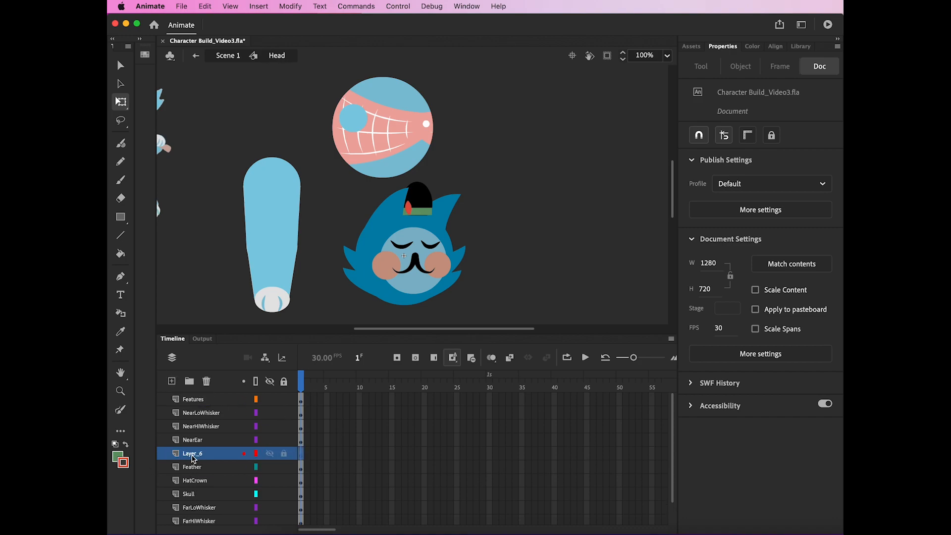
double_click(193, 454)
type("HatBrim")
key("Return")
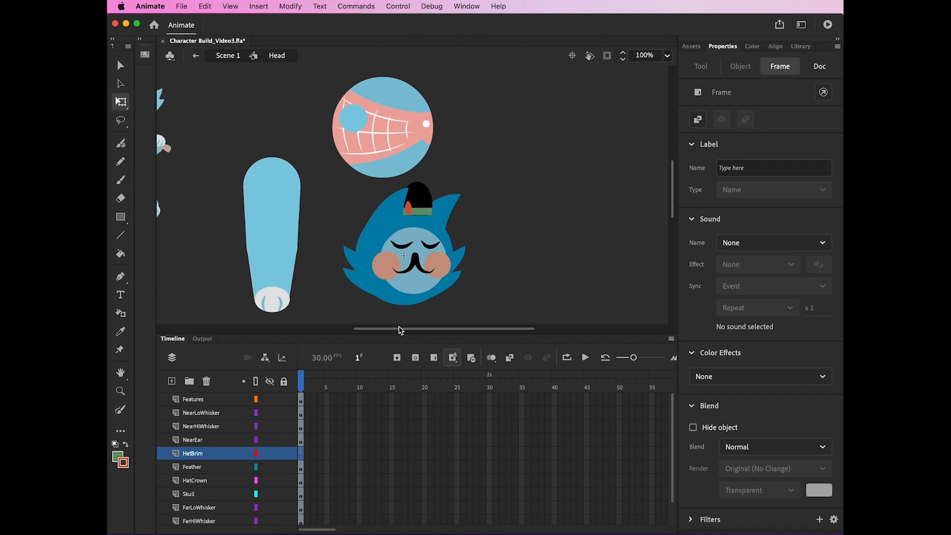
Step: Set up the Fluid Brush with a black fill, size 17, curve smoothing 100 and angle 0
left_click_drag(443, 329, 410, 329)
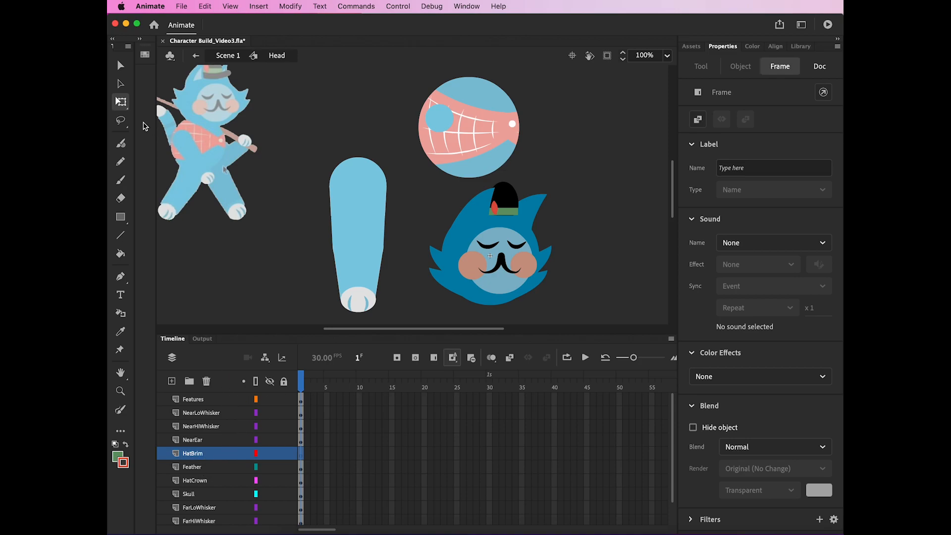
left_click(121, 145)
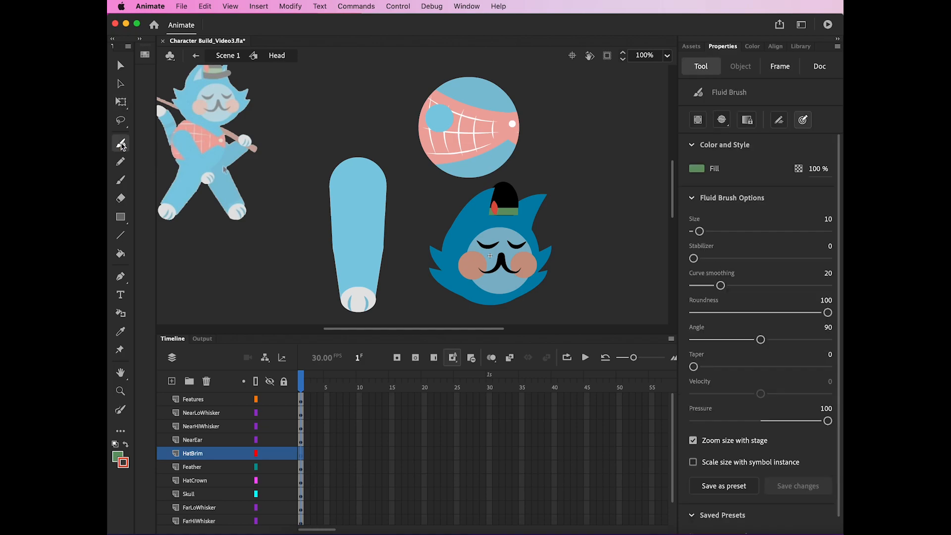
left_click(697, 168)
left_click(745, 198)
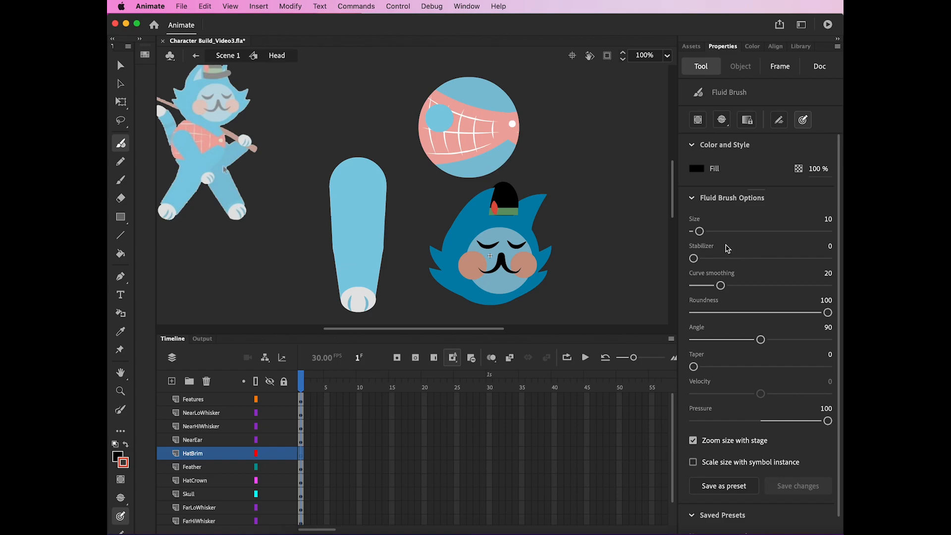
left_click_drag(699, 231, 704, 231)
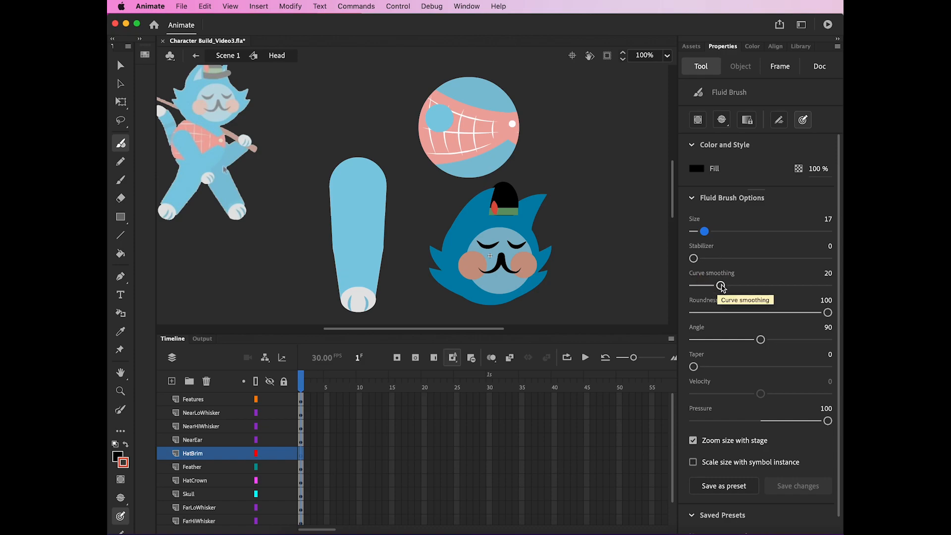
left_click(722, 286)
left_click_drag(723, 287, 828, 286)
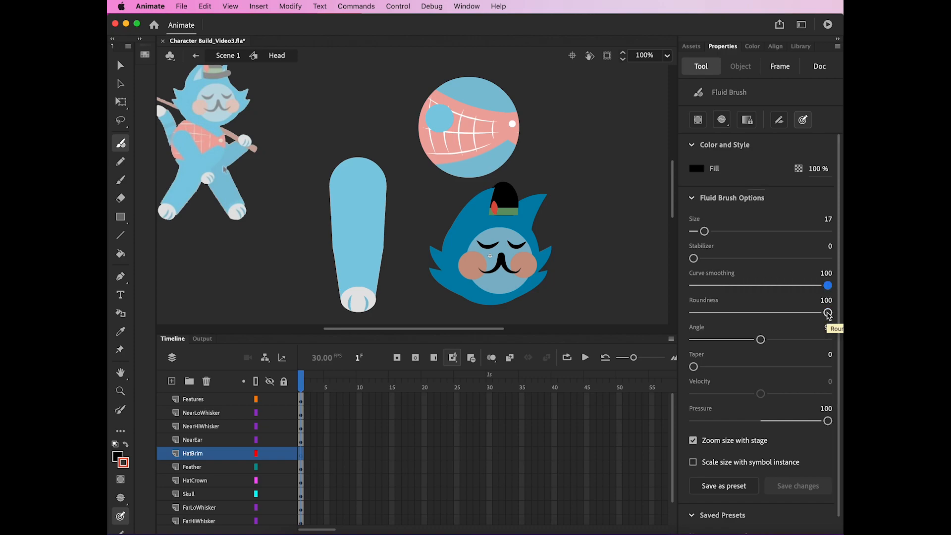
left_click_drag(761, 339, 646, 339)
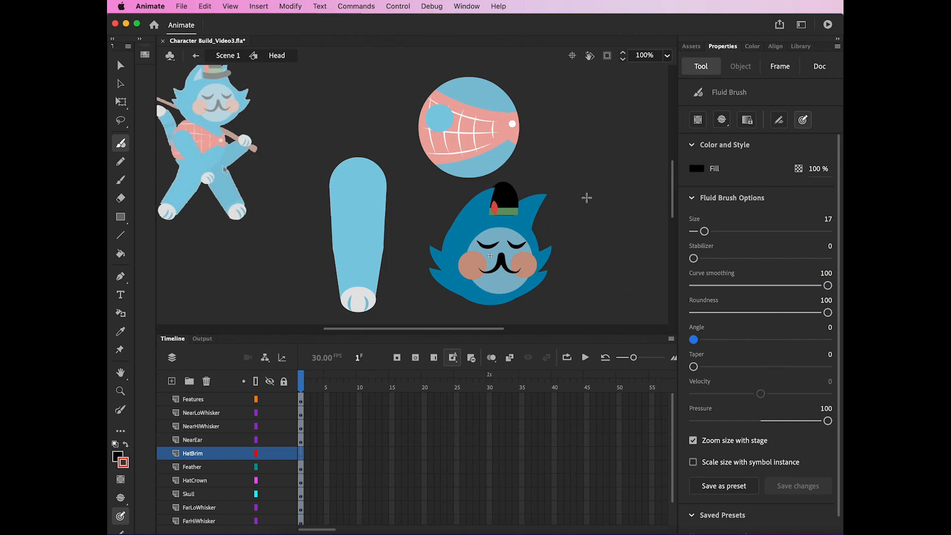
mouse_move(654, 197)
left_mouse_down()
mouse_move(596, 197)
mouse_move(579, 179)
left_mouse_up()
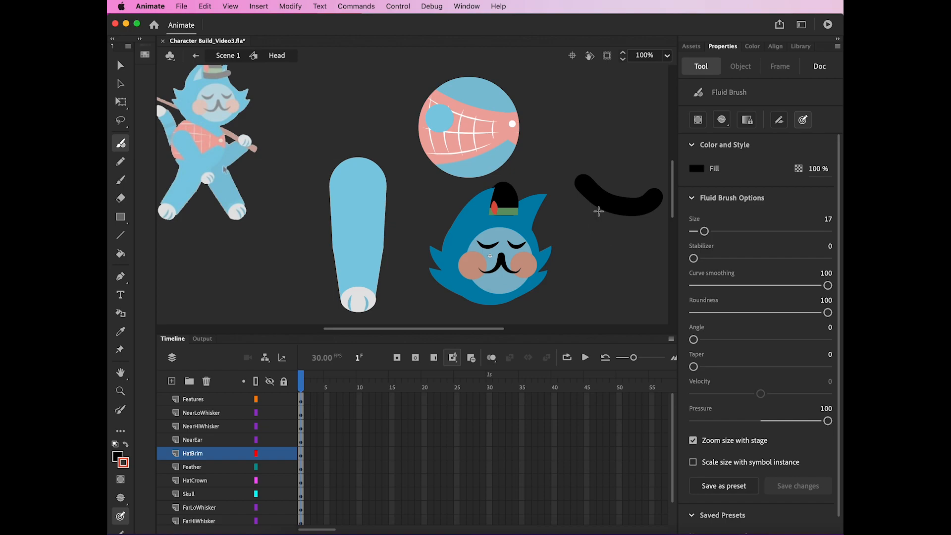
key("super+z")
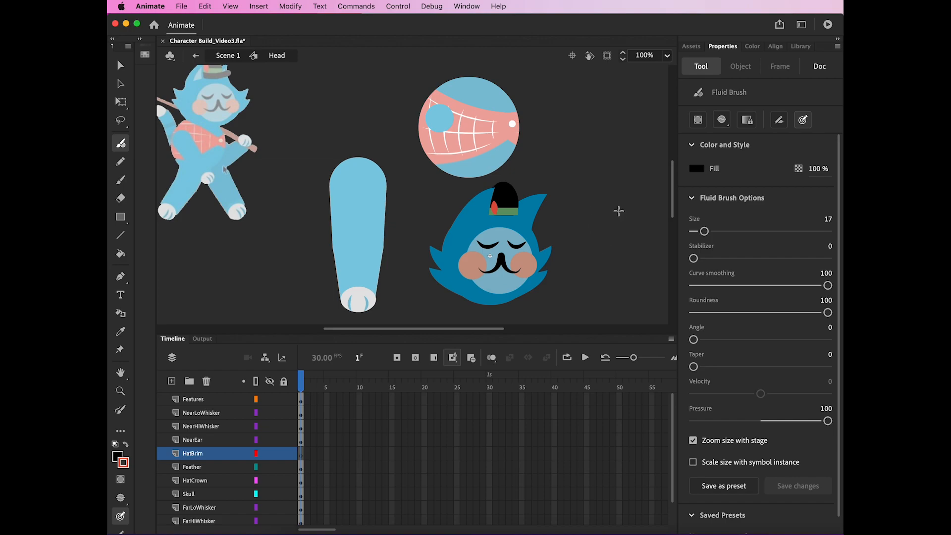
left_click_drag(704, 231, 596, 223)
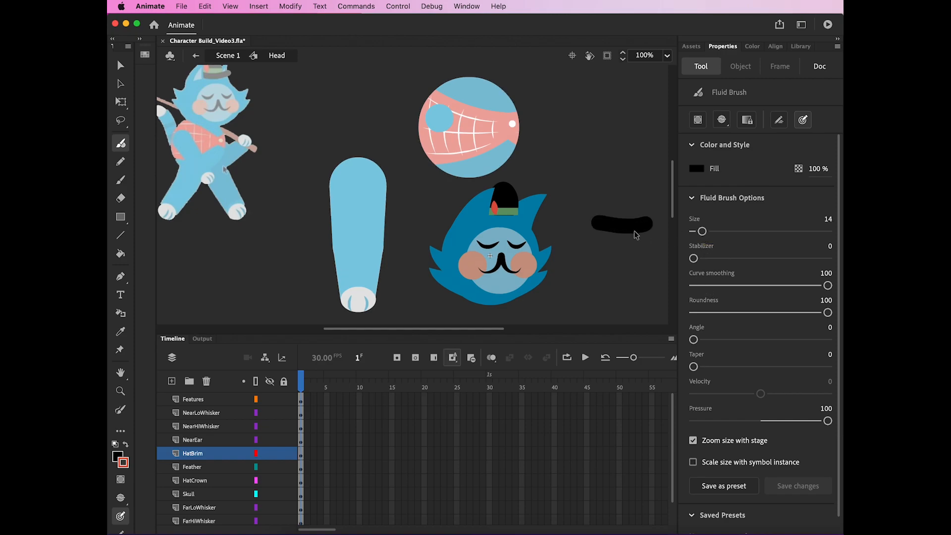
key("super+z")
Step: Reduce the brush size to 9 and paint a slightly curved black brim stroke about 78 px wide beside the head
left_click_drag(702, 231, 699, 231)
left_click_drag(649, 213, 601, 217)
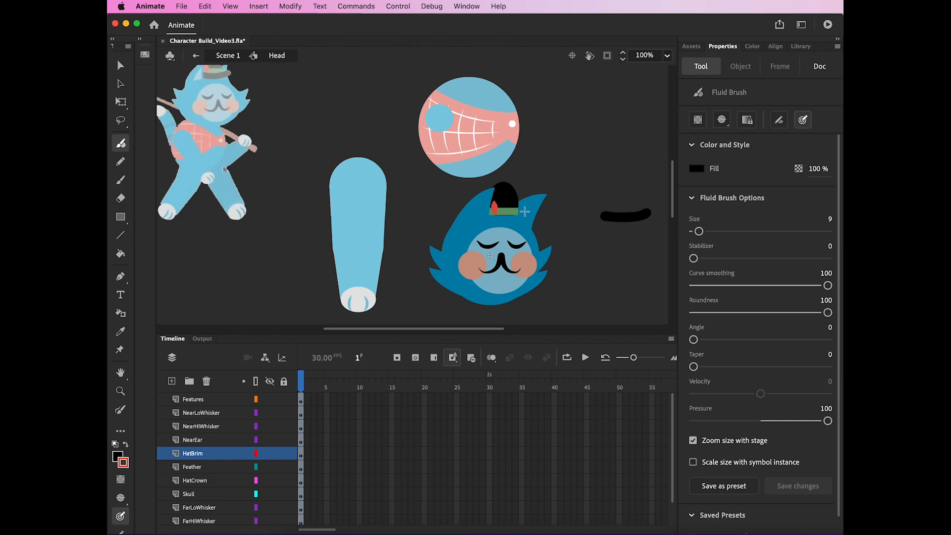
key("super+z")
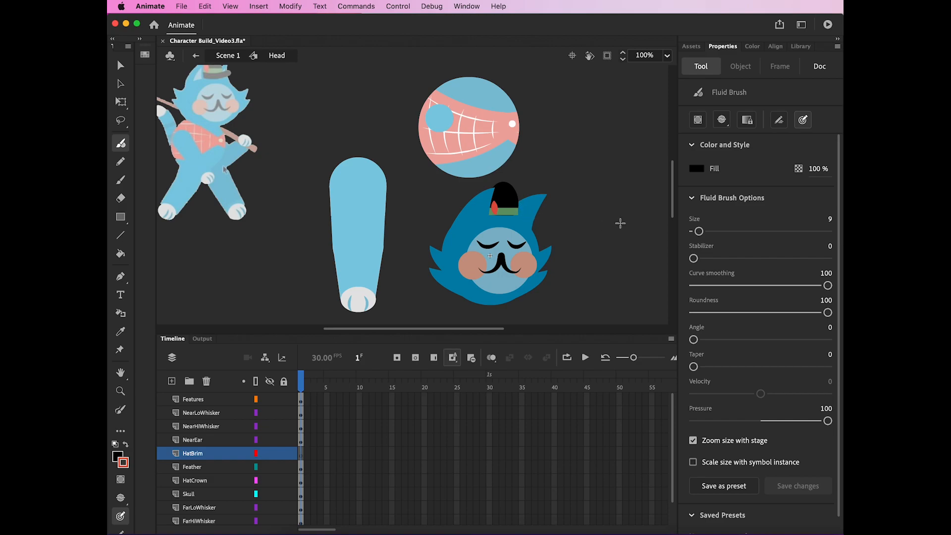
left_click_drag(618, 223, 583, 223)
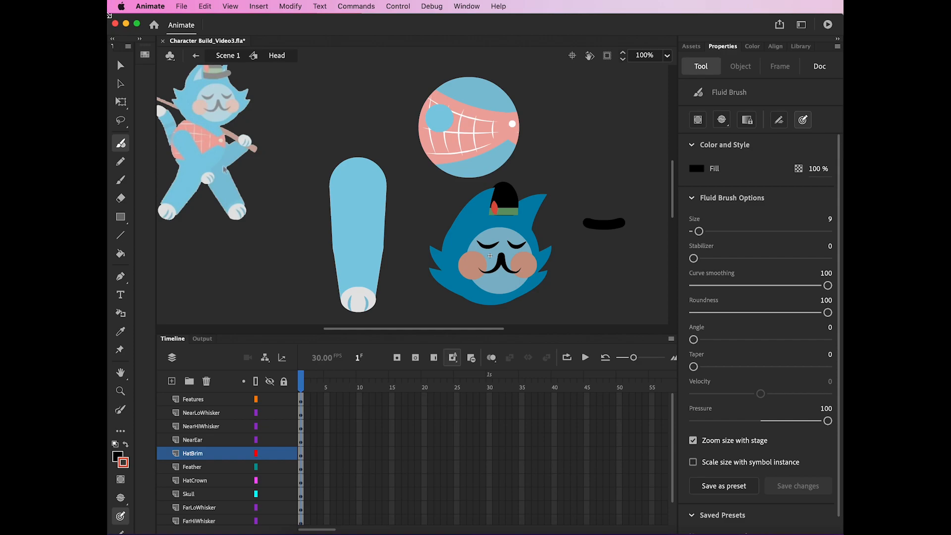
Step: Convert the black brim stroke into a graphic symbol named HatBrim
left_click(121, 102)
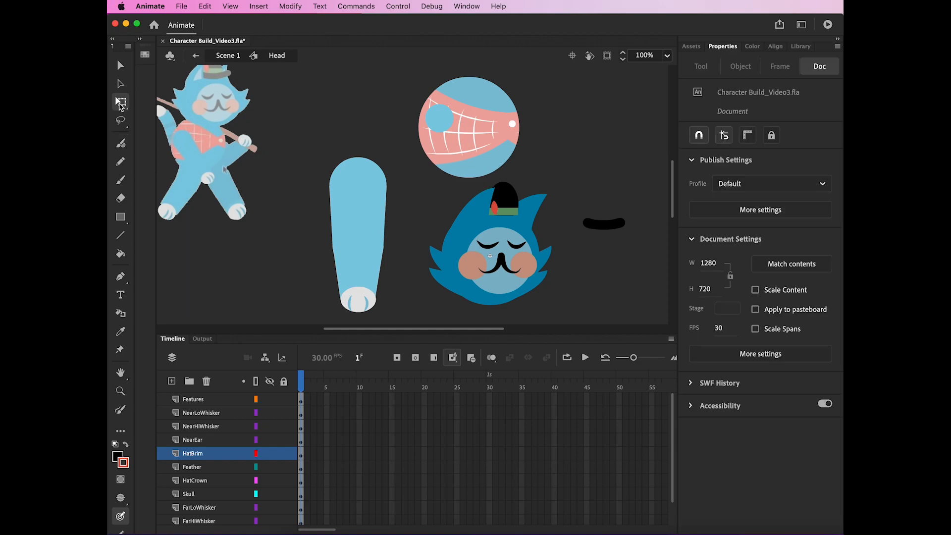
left_click(604, 225)
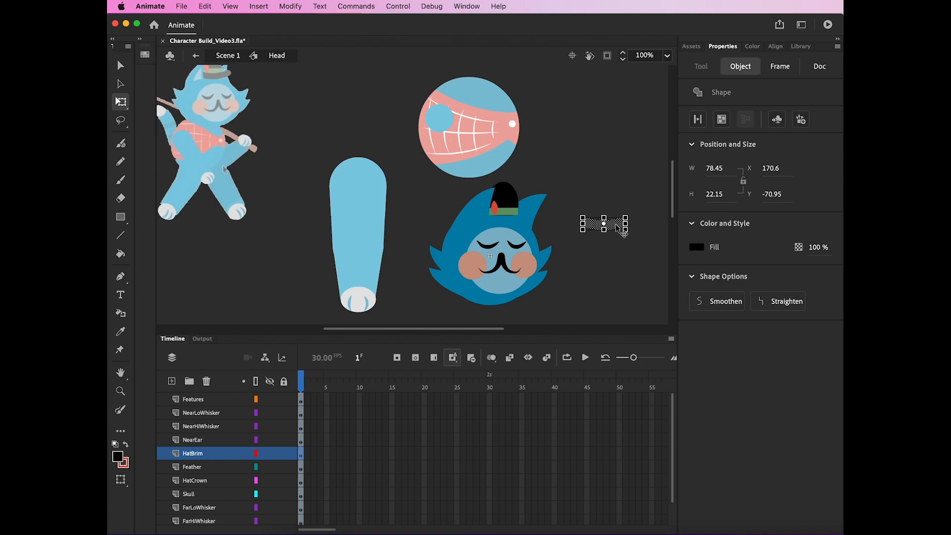
left_click(292, 6)
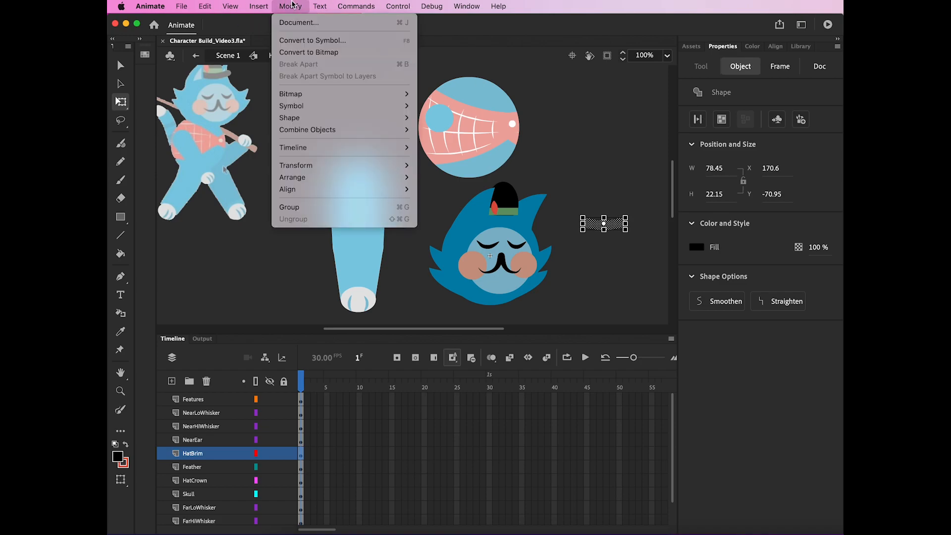
left_click(315, 42)
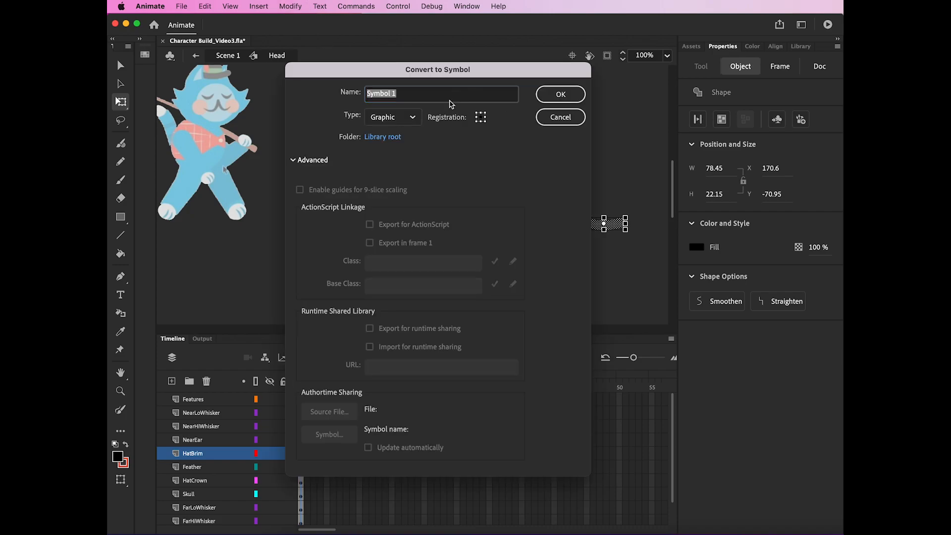
type("HatBrim")
key("Return")
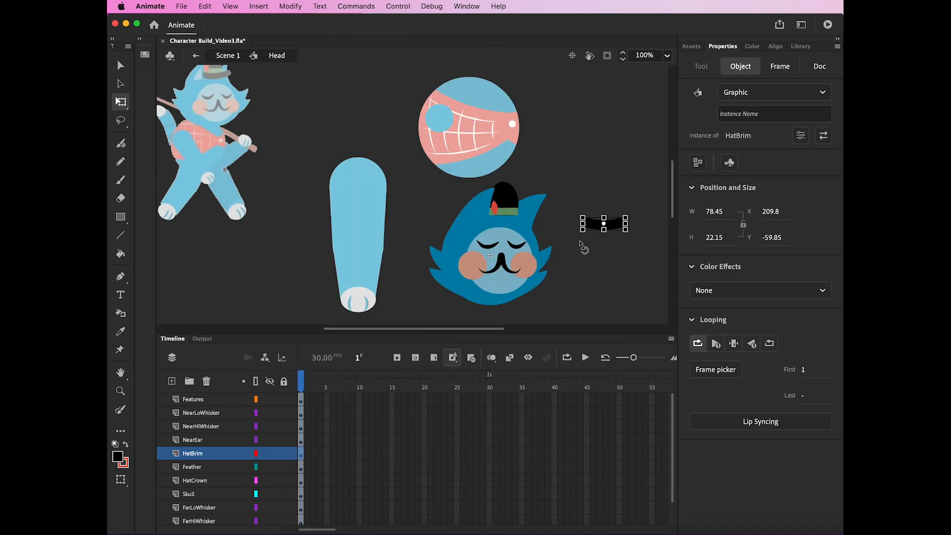
Step: Move the brim onto the base of the hat just below the green band, fine-tuning its position to X 25.5, Y -69.15
left_click_drag(614, 224, 513, 218)
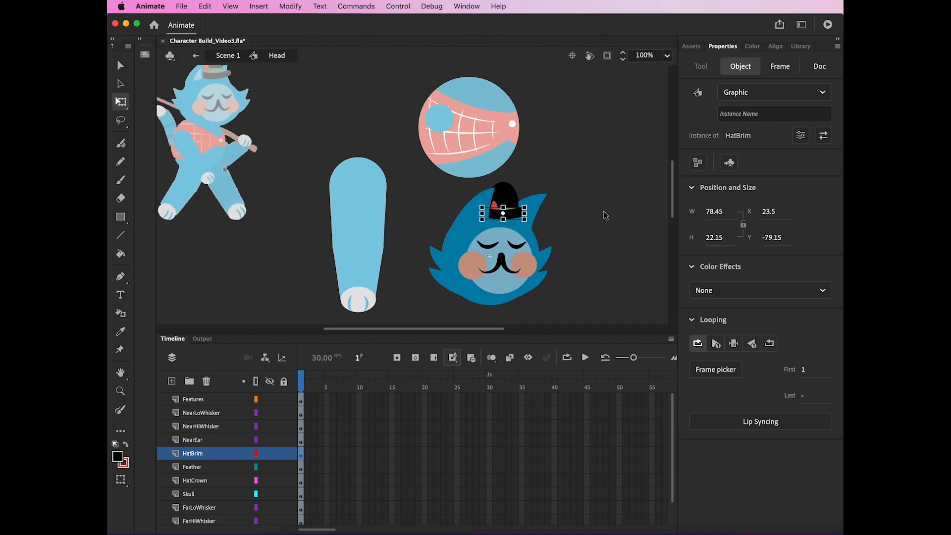
key("Down")
key("Down")
key("Down")
key("Down")
key("Down")
key("Down")
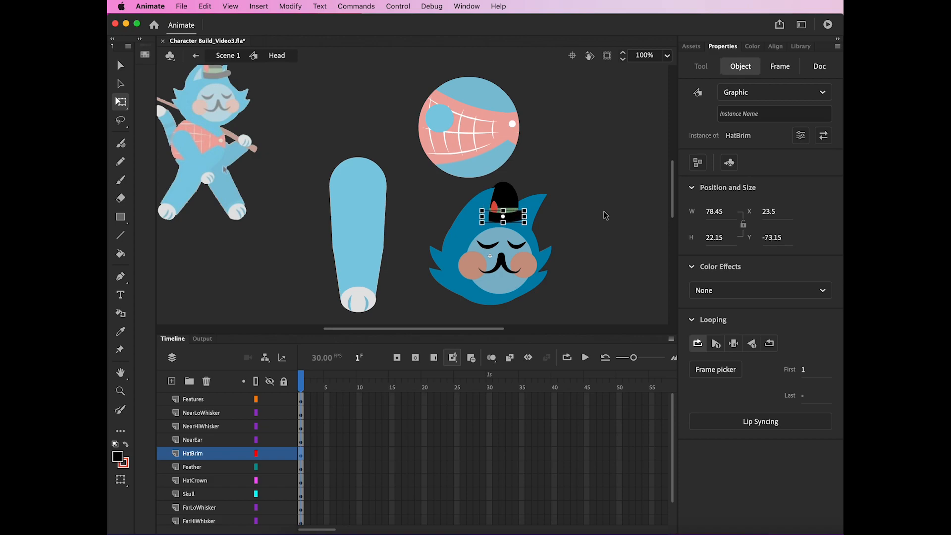
key("Down")
key("Right")
key("Right")
key("Down")
key("Down")
key("Down")
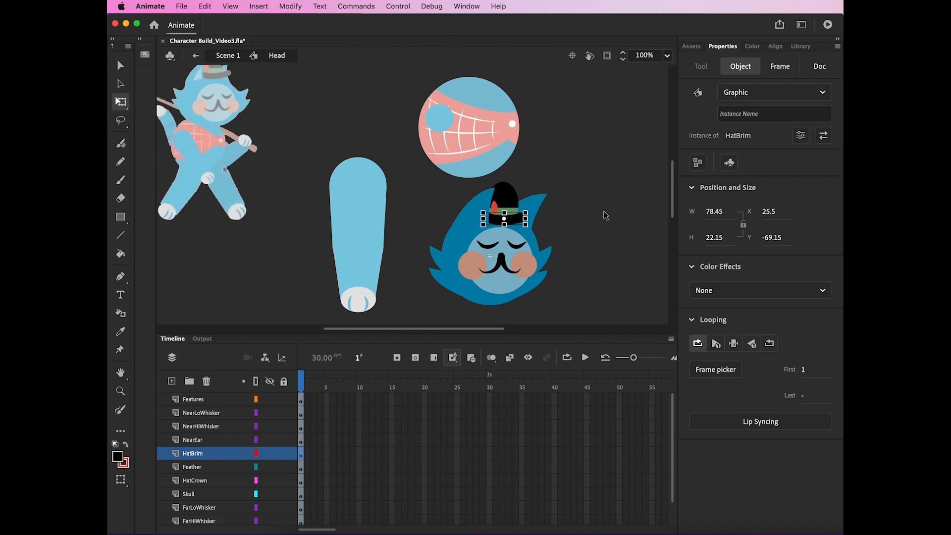
left_click(611, 237)
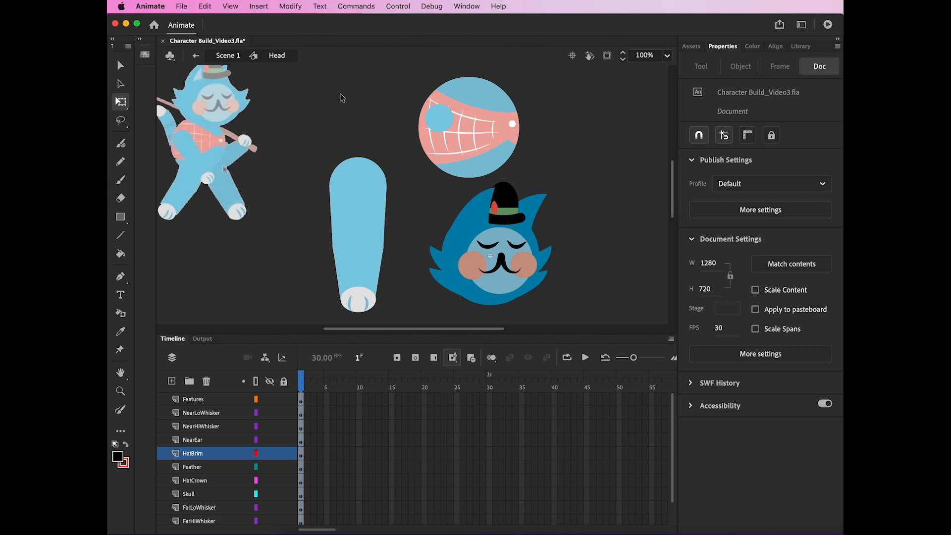
Step: Leave the Head symbol for Scene 1 and deselect the head to view the assembled character parts
left_click(229, 56)
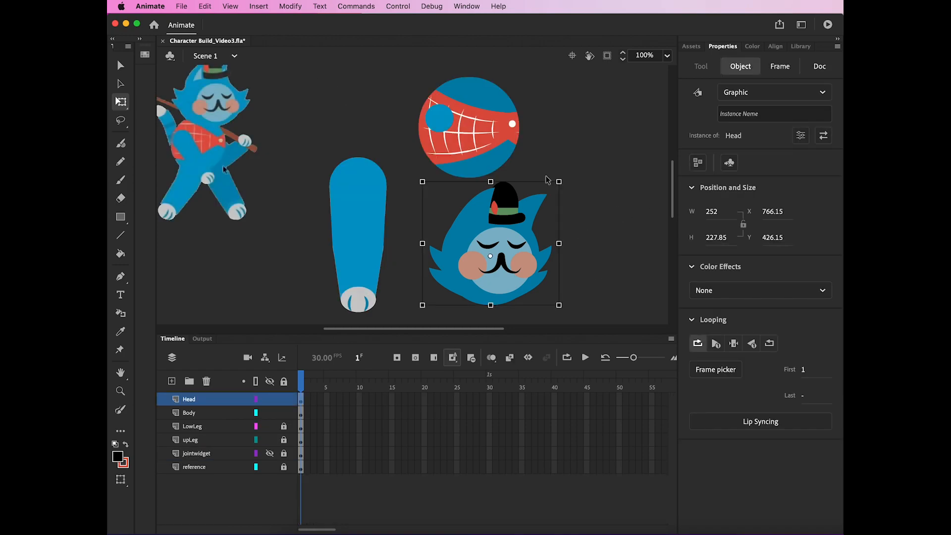
left_click(617, 140)
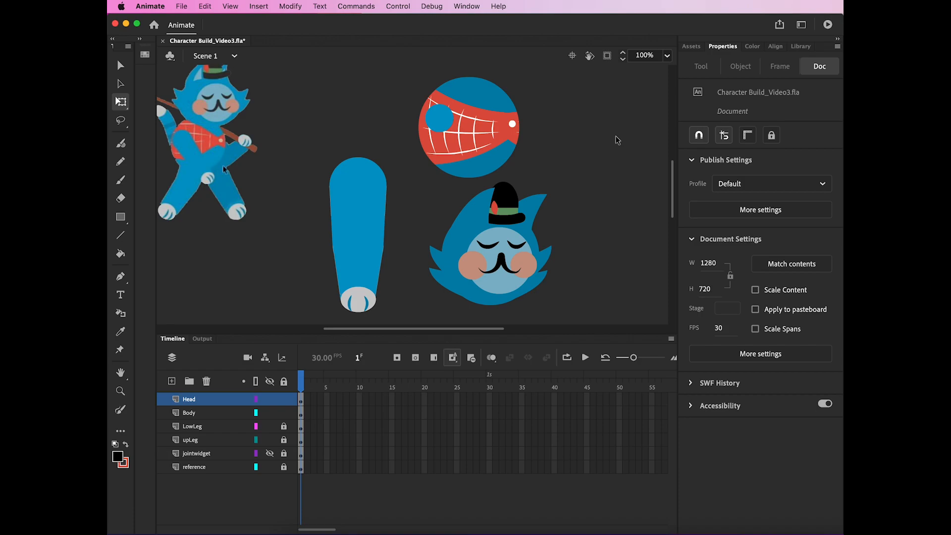
key("super+equal")
key("super+minus")
key("super+minus")
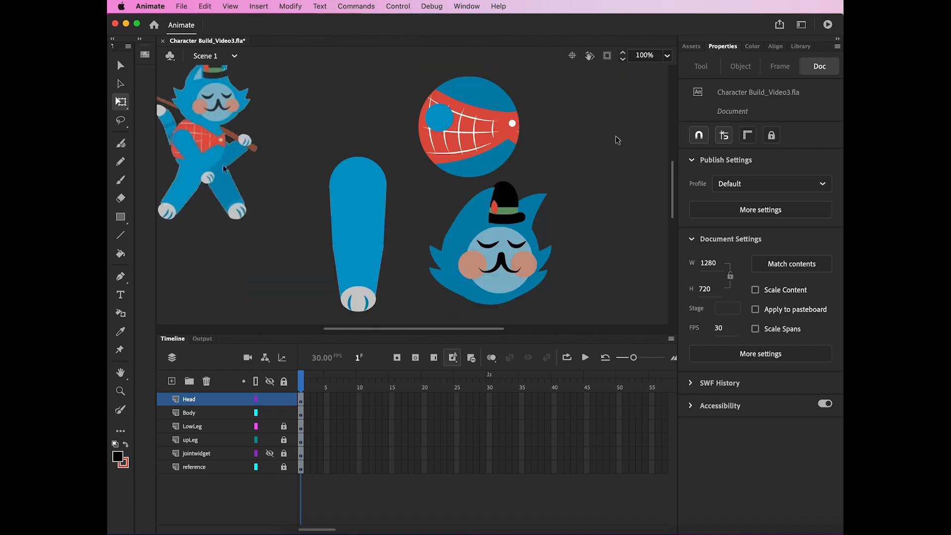